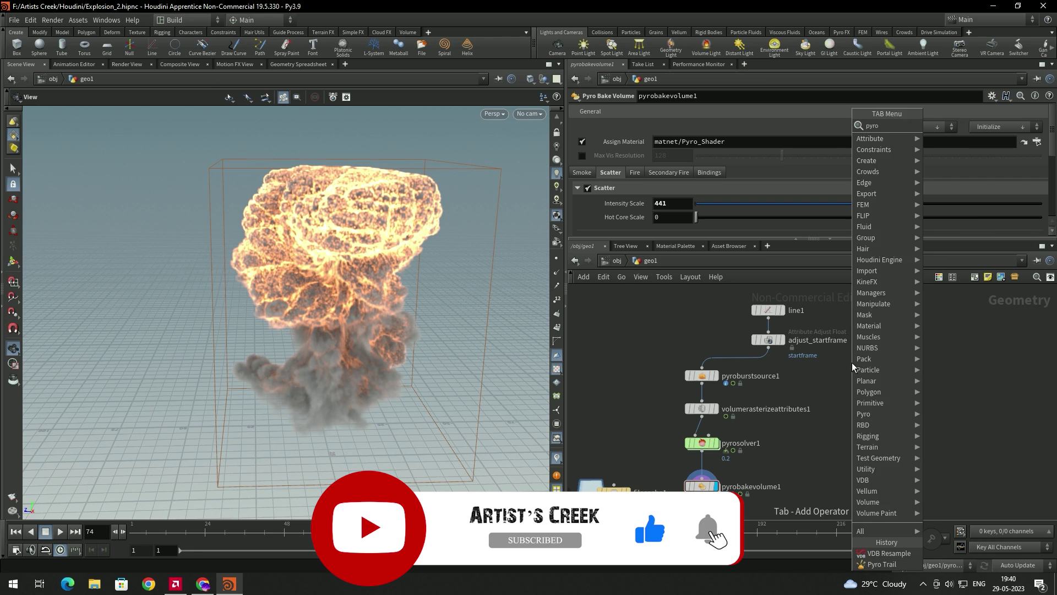
Add a linked Pyro Trail Path and Pyro Trail Source pair beside the explosion network and display the trail path.
key("Return")
left_click(961, 352)
scroll(961, 353, "up", 2)
middle_click_drag(962, 352, 904, 352)
left_click(912, 350)
Play the trail path animation from the first frame.
left_click_drag(342, 427, 327, 403)
left_click(16, 530)
left_click(60, 530)
left_click(60, 531)
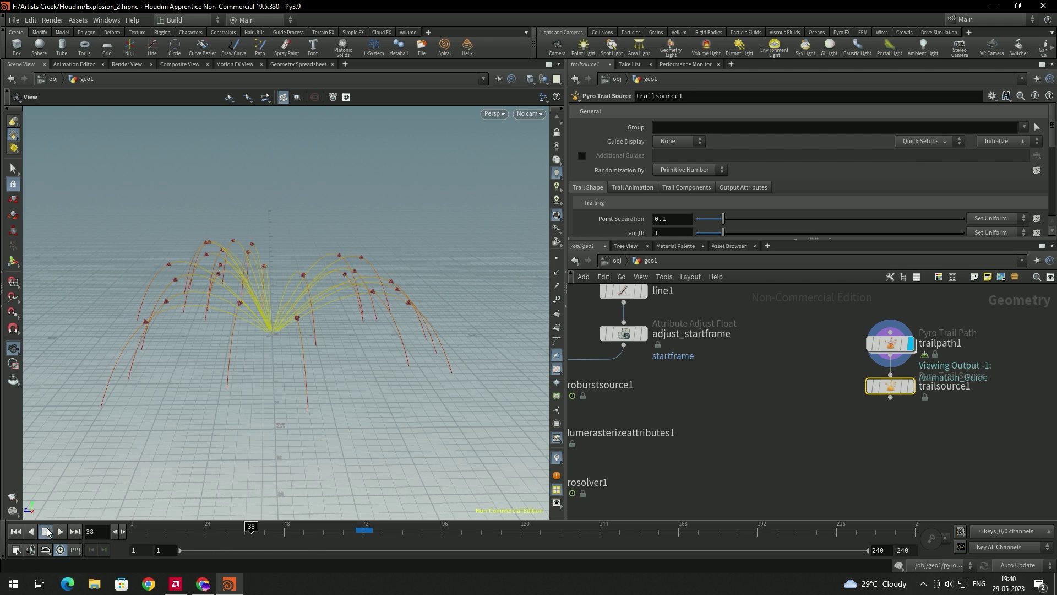
Display the trail source and play its animation from the first frame.
mouse_move(912, 394)
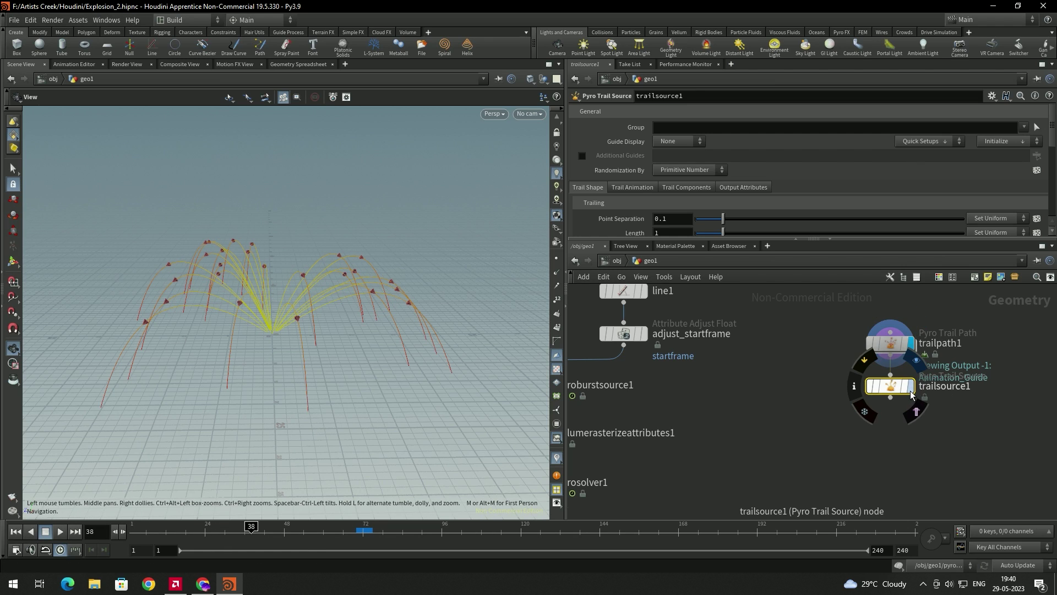
left_click(910, 386)
left_click_drag(252, 266, 270, 294)
left_click(15, 531)
left_click(60, 530)
left_click(46, 530)
left_click_drag(246, 380, 380, 369)
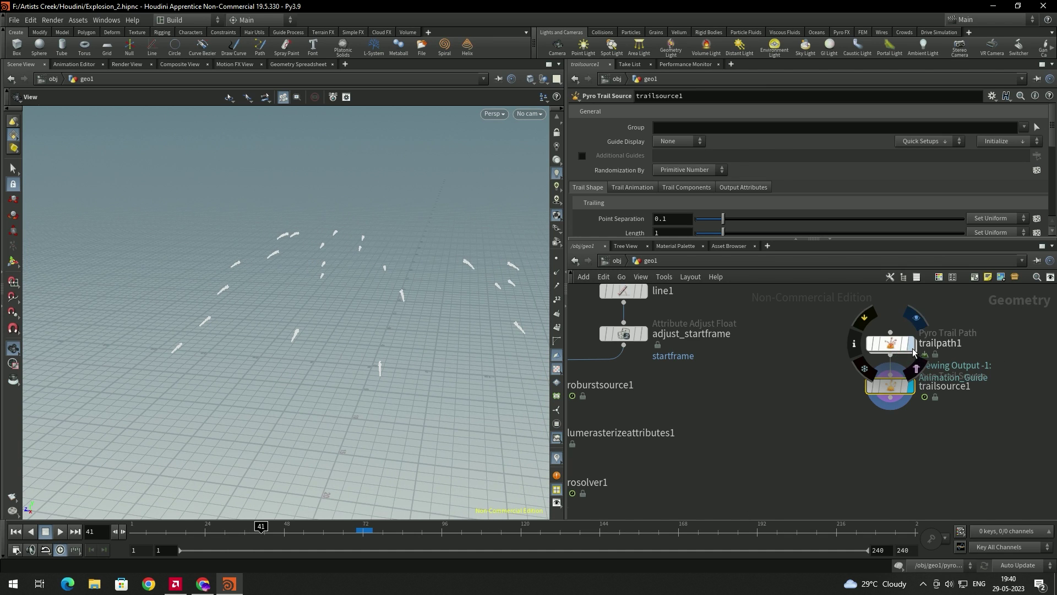
Display the trail path and set its Initial Size to about 4.41, keeping the Sphere shape.
left_click(910, 344)
left_click(890, 343)
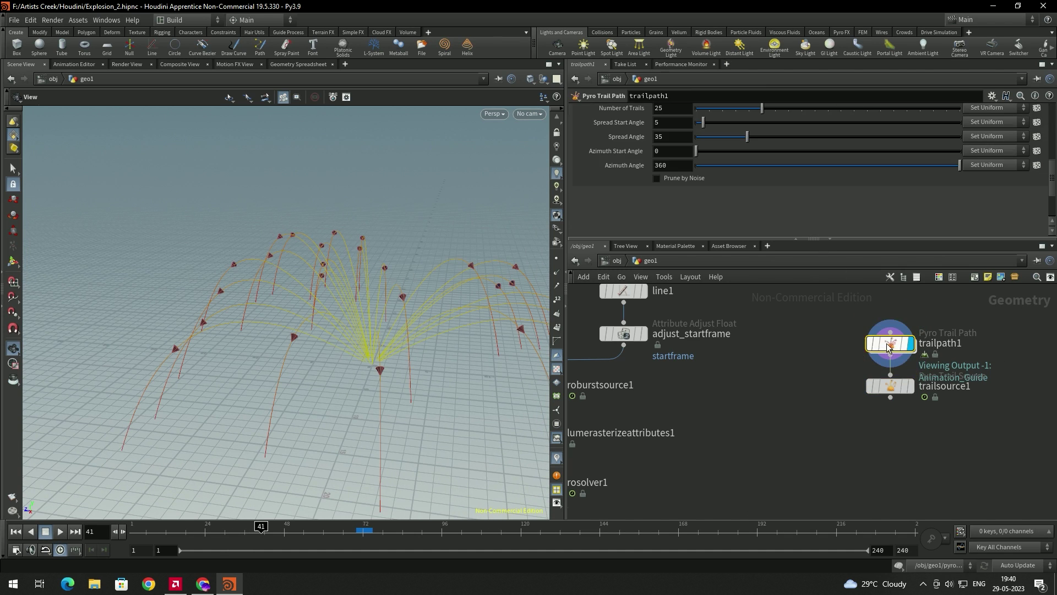
scroll(609, 173, "up", 5)
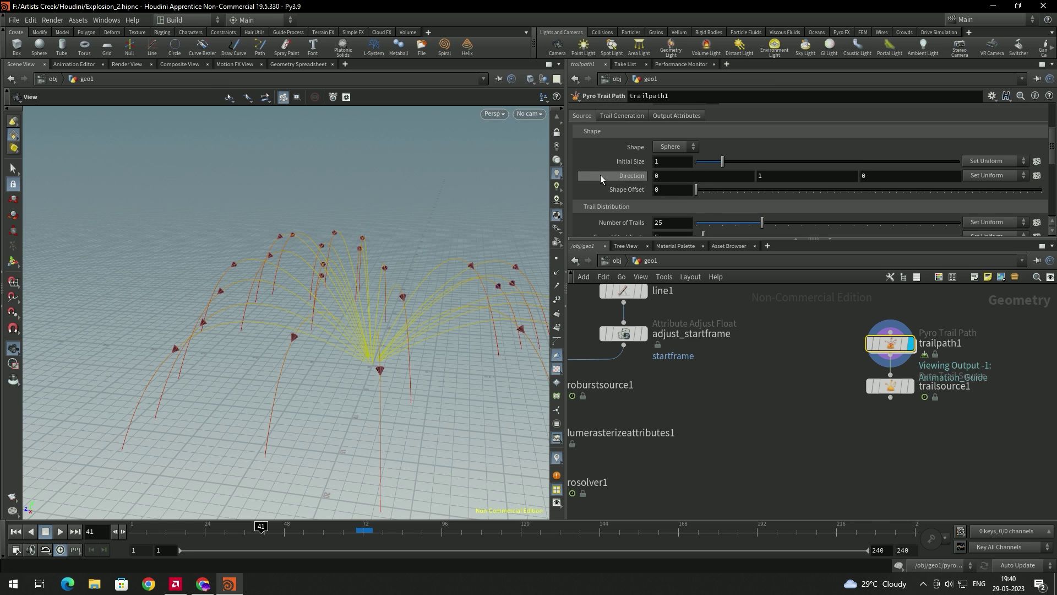
left_click_drag(738, 164, 811, 172)
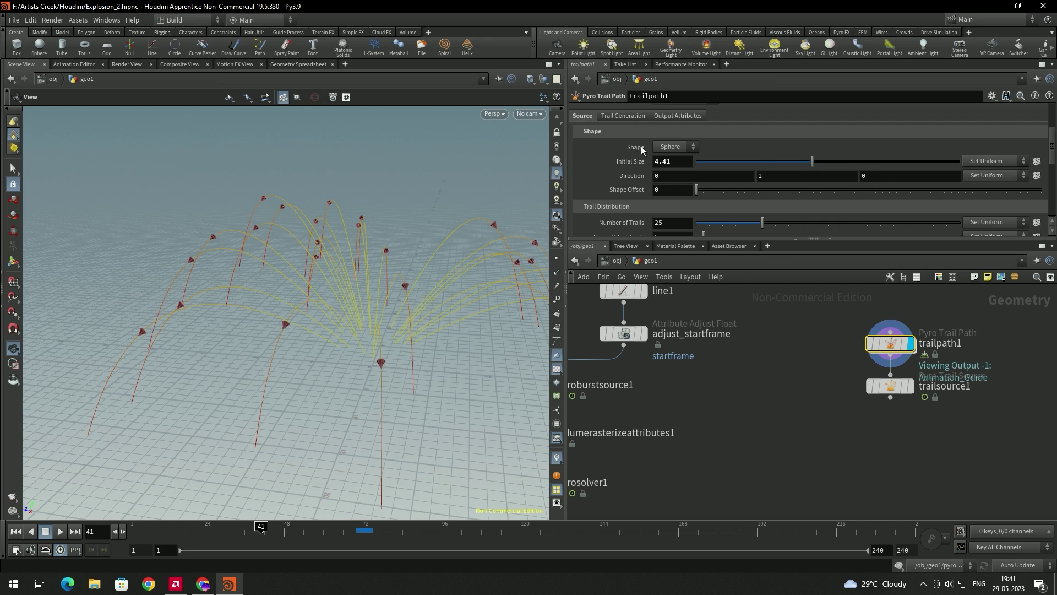
left_click(670, 148)
left_click(675, 168)
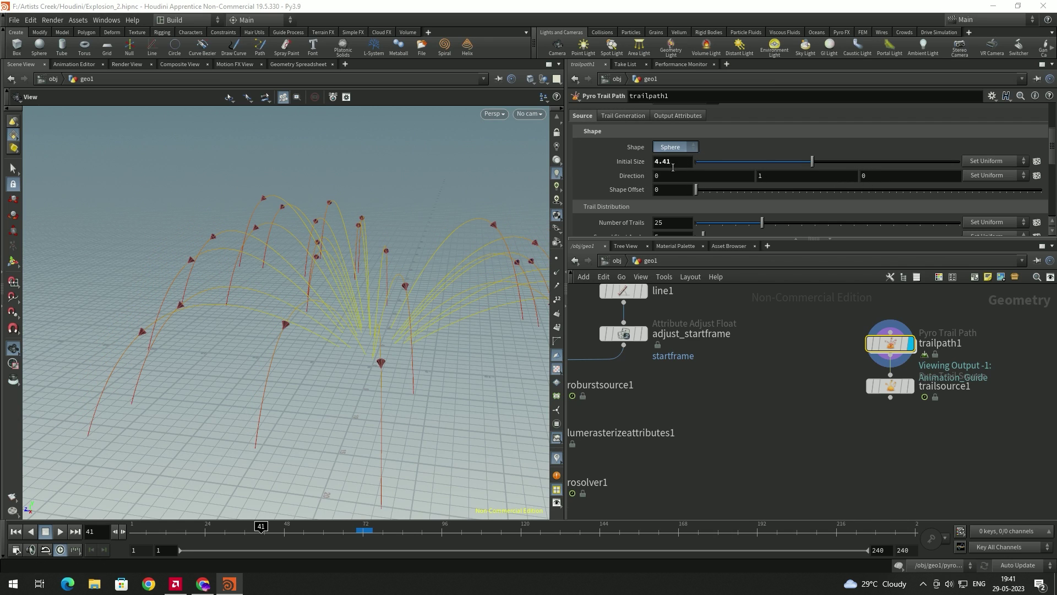
left_click(679, 147)
left_click(675, 164)
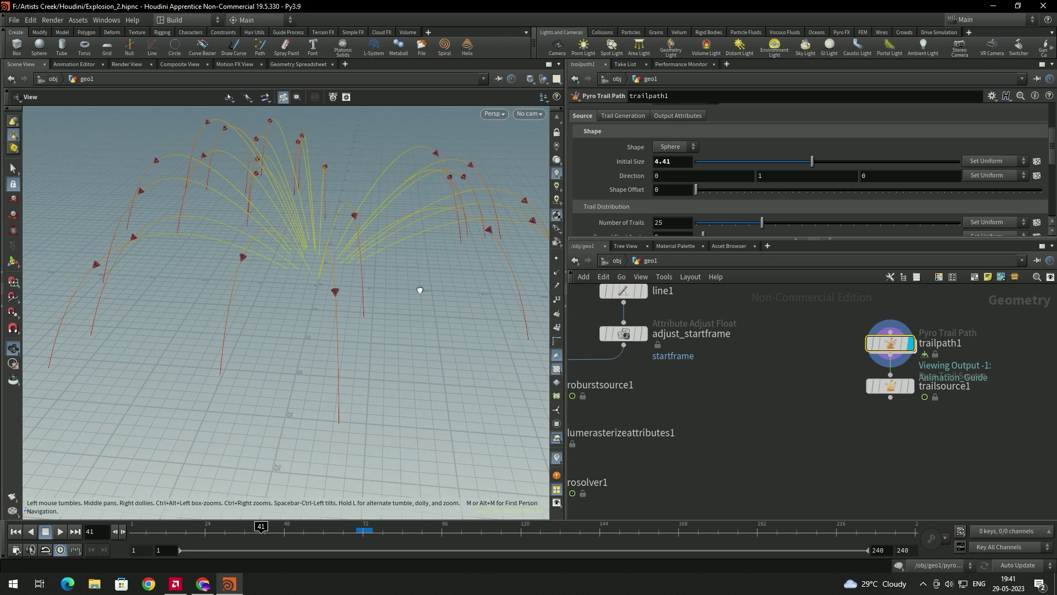
Set the trail path's Number of Trails to 50.
scroll(626, 170, "down", 3)
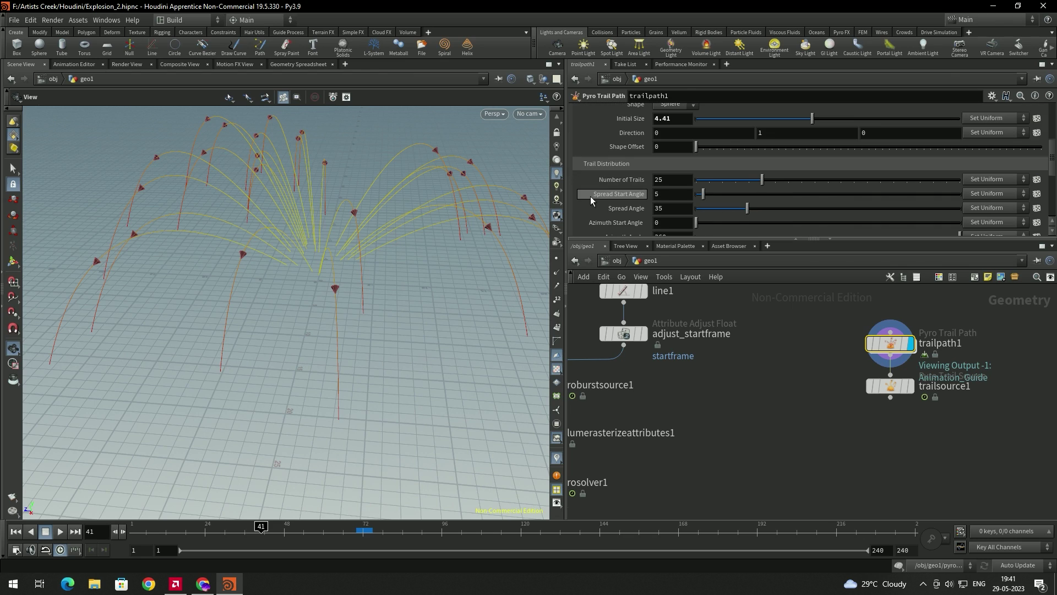
scroll(624, 177, "down", 1)
left_click_drag(764, 164, 828, 169)
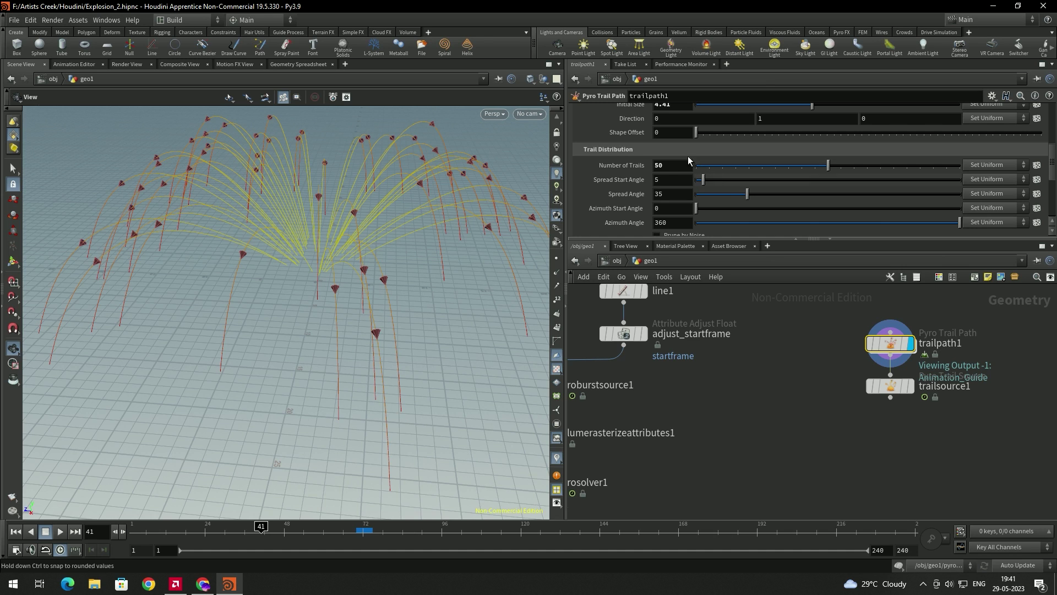
Set the trail path's Spread Start Angle to about 25.9 and its Spread Angle to about 50.7.
left_click_drag(715, 185, 741, 190)
left_click_drag(401, 271, 362, 334, "alt")
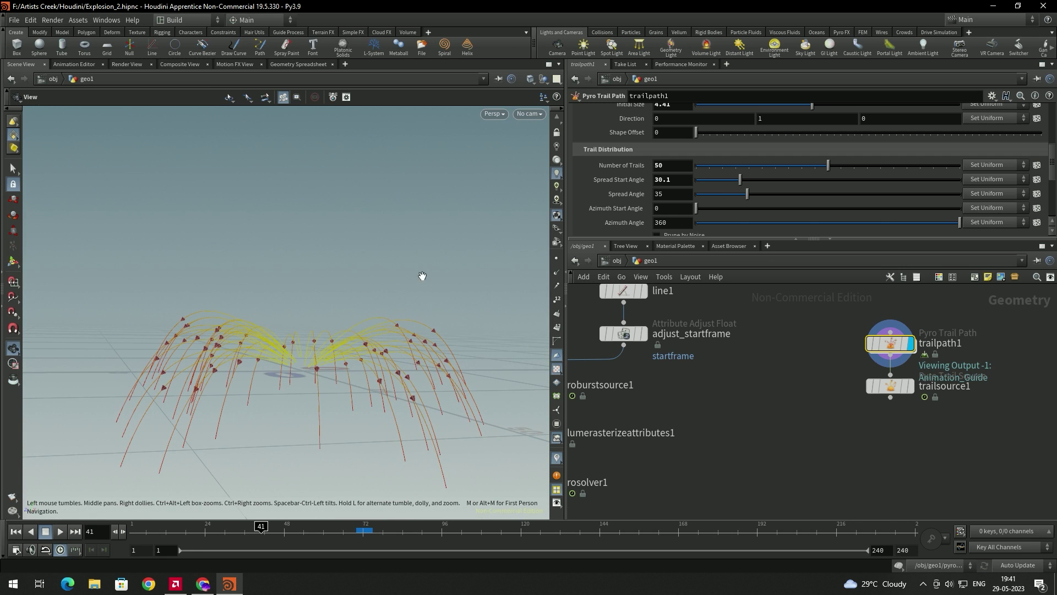
mouse_move(738, 180)
left_mouse_down()
mouse_move(704, 184)
mouse_move(752, 183)
left_mouse_up()
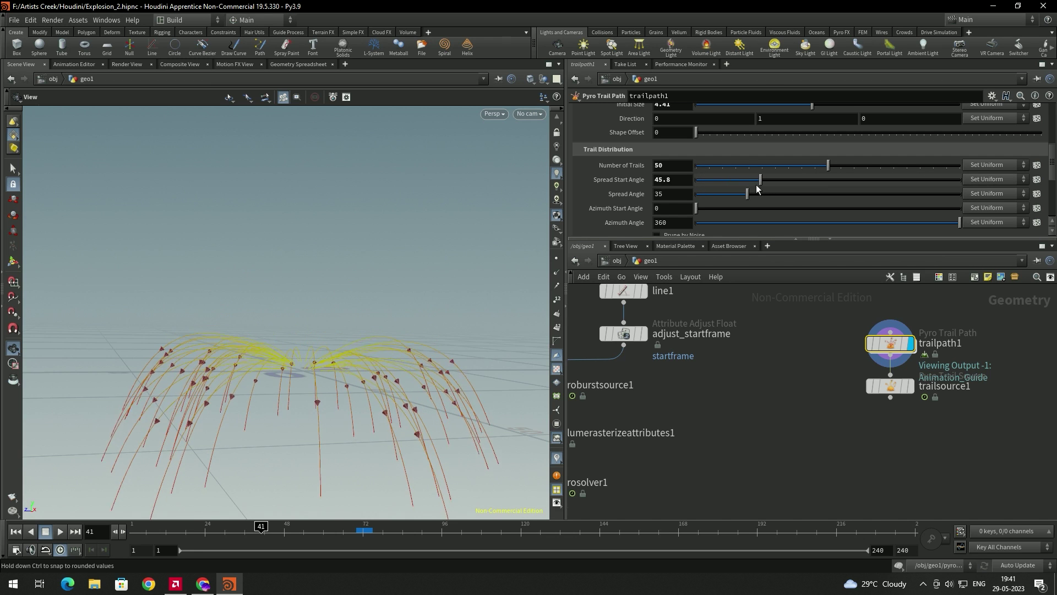
left_click_drag(350, 331, 502, 311)
left_click_drag(751, 183, 770, 173)
Try Prune by Noise on the trail path, inspect the trails from another angle and disable the option again.
scroll(701, 168, "down", 2)
scroll(649, 187, "down", 2)
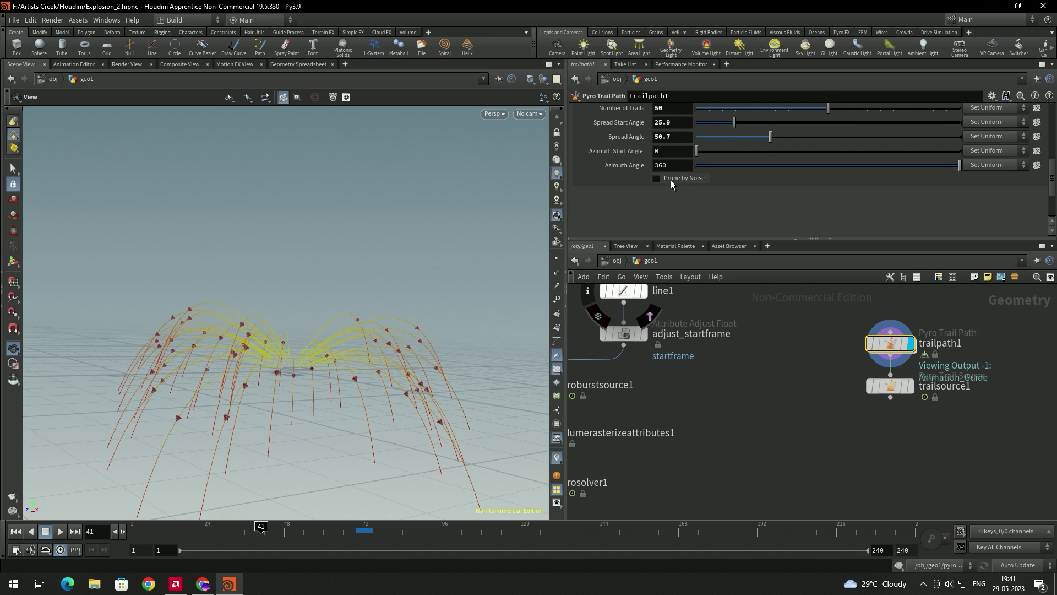
left_click(688, 178)
left_click_drag(401, 292, 359, 325)
left_click_drag(435, 325, 471, 310)
left_click(679, 177)
Set the pyro solver's Voxel Size to 0.8.
middle_click_drag(622, 446, 736, 350)
left_click(644, 388)
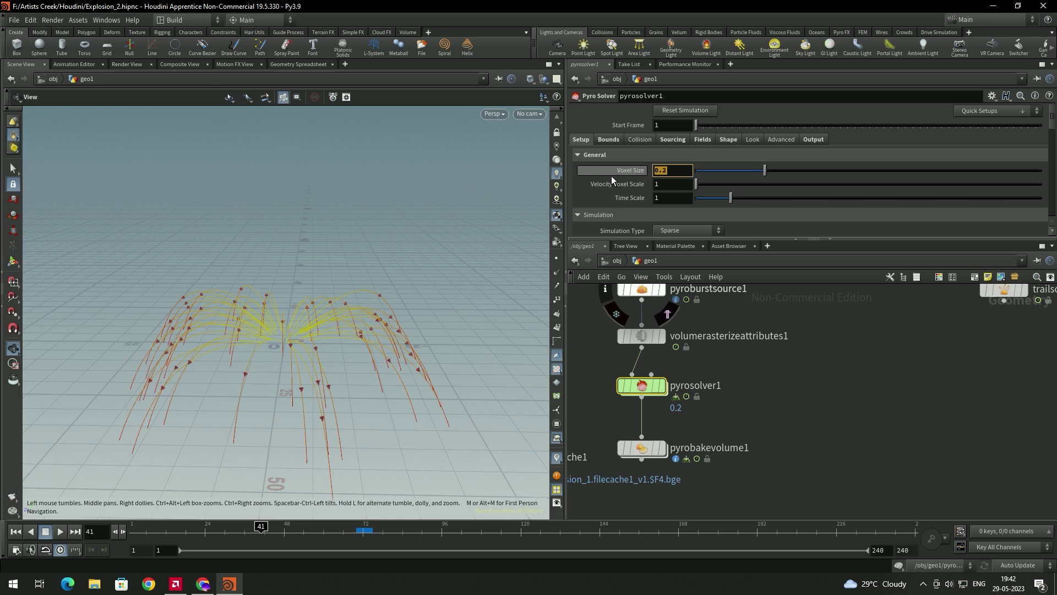
type("0.")
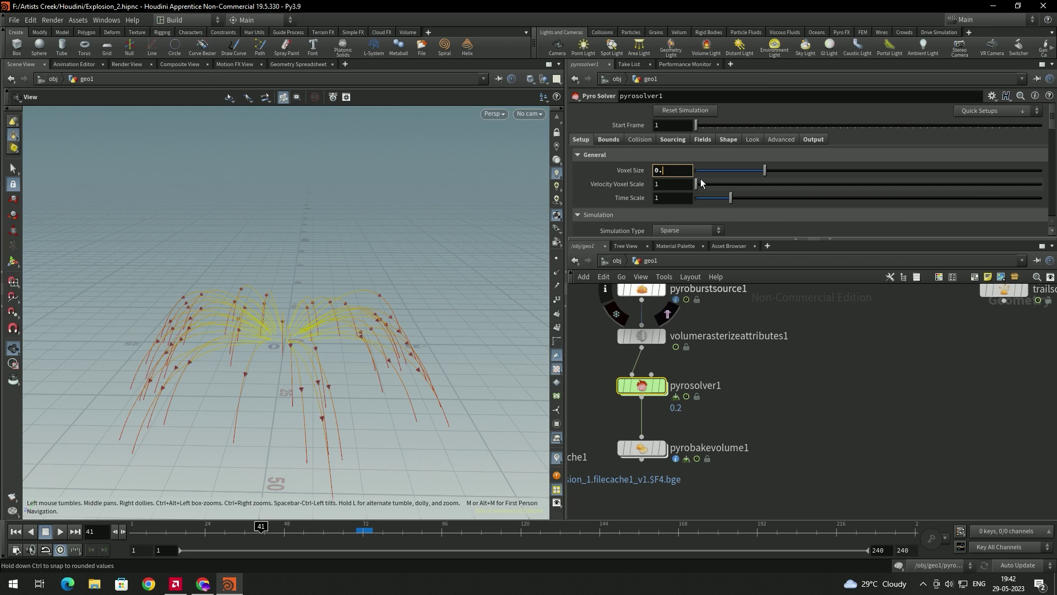
type("8")
key("Return")
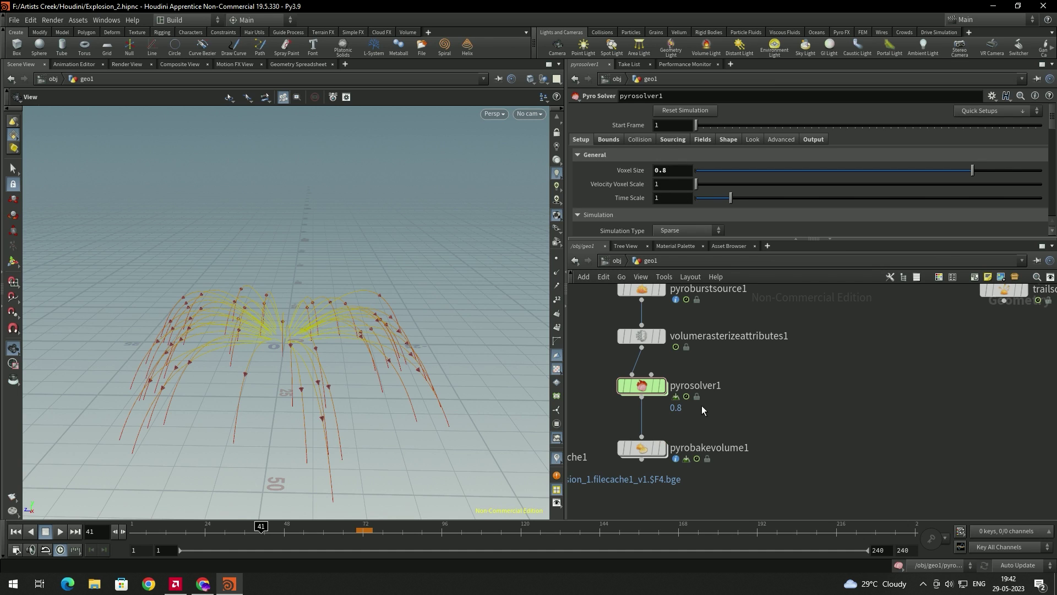
Display the baked pyro volume at frame 40 and overlay the trail path as a template.
scroll(701, 407, "down", 3)
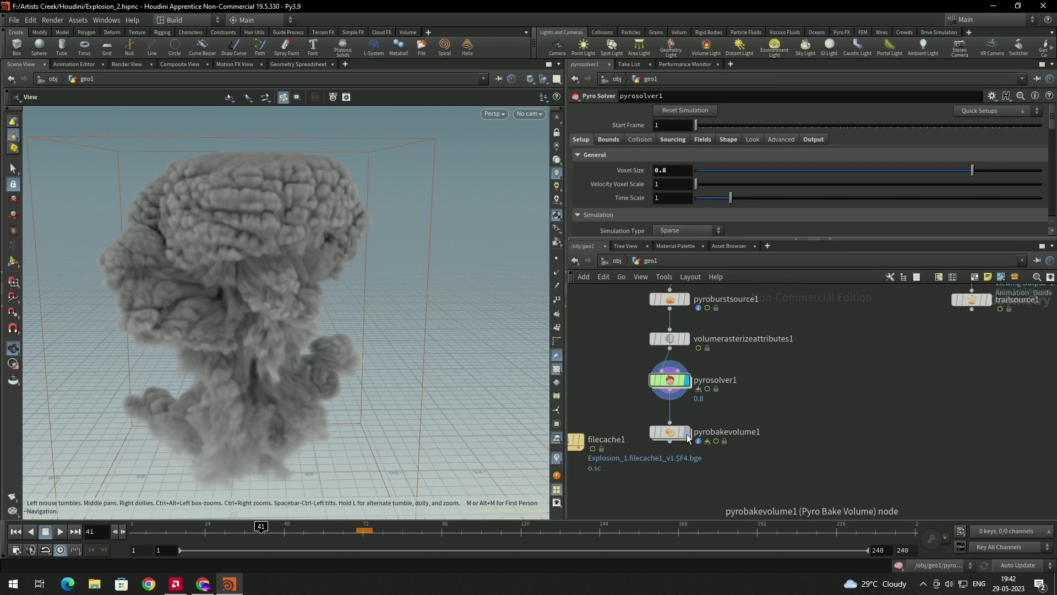
left_click(686, 433)
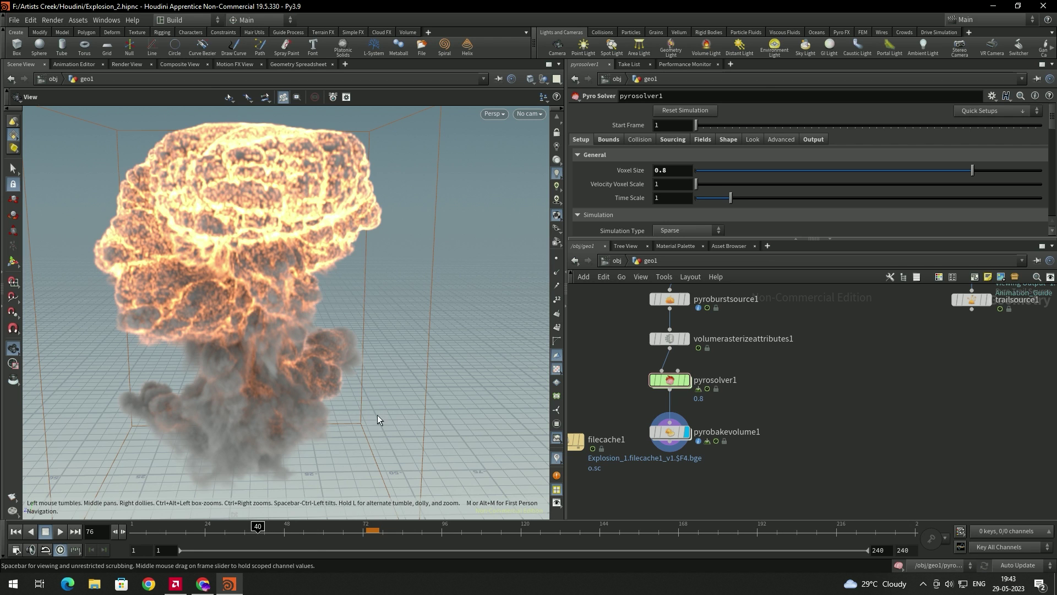
middle_click_drag(340, 373, 325, 371)
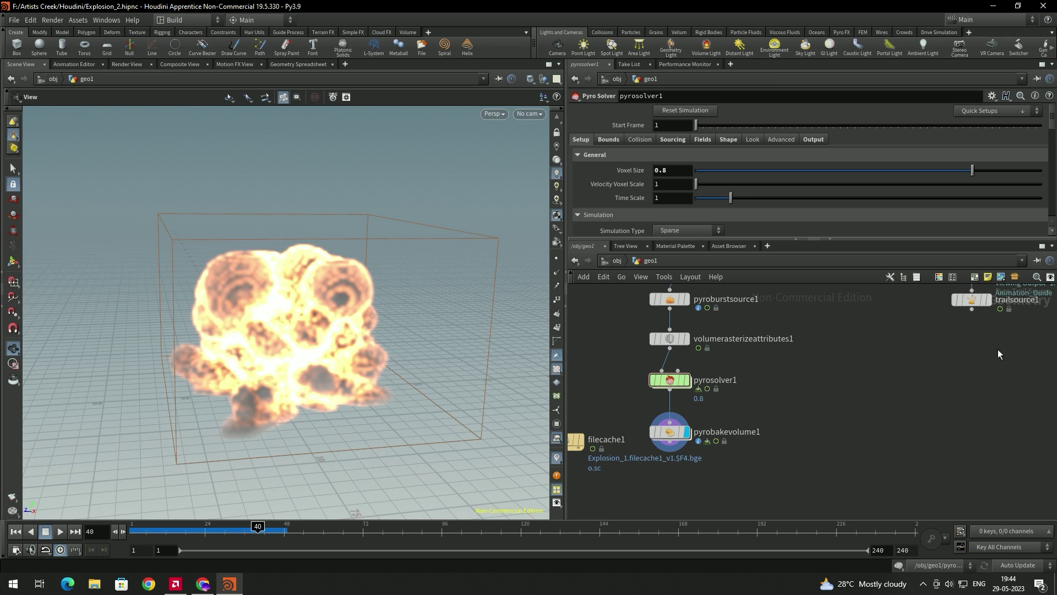
middle_click_drag(997, 349, 952, 432)
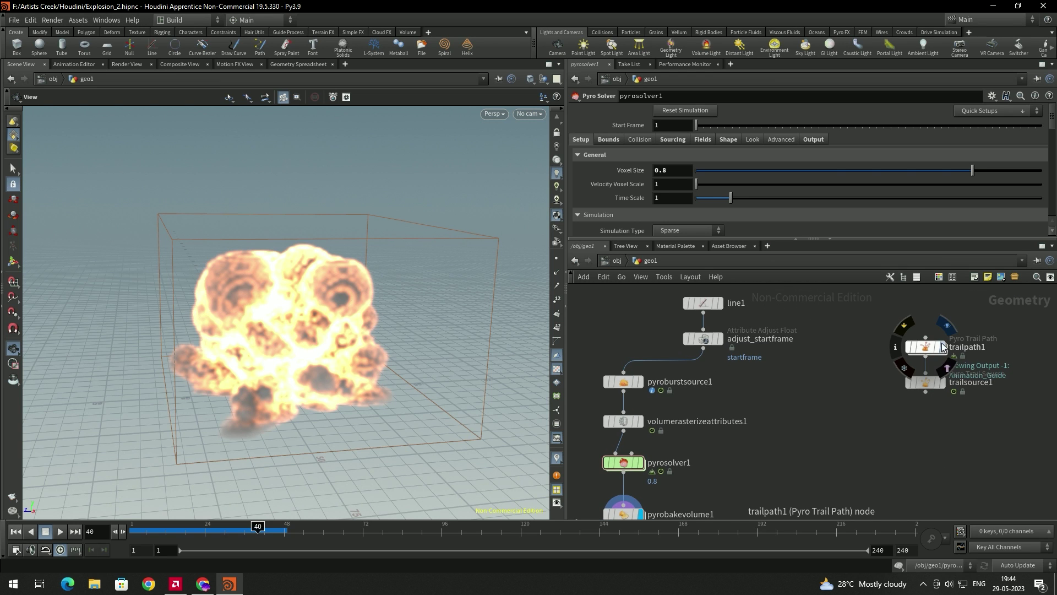
left_click(939, 350)
left_click_drag(429, 386, 347, 396)
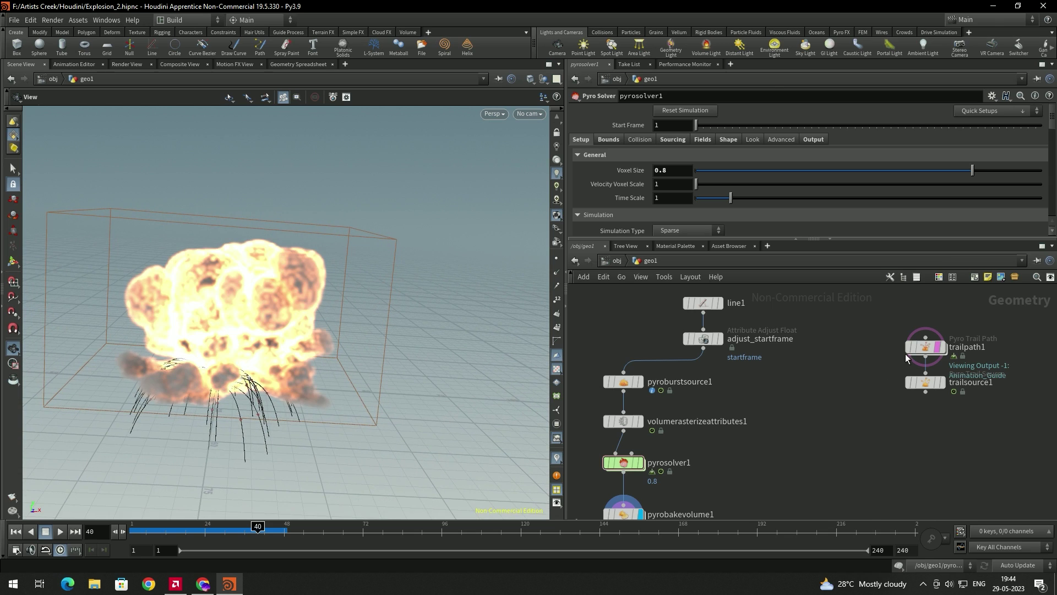
Set the trail path's Initial Size to 20 and inspect its spread around the explosion.
left_click(925, 347)
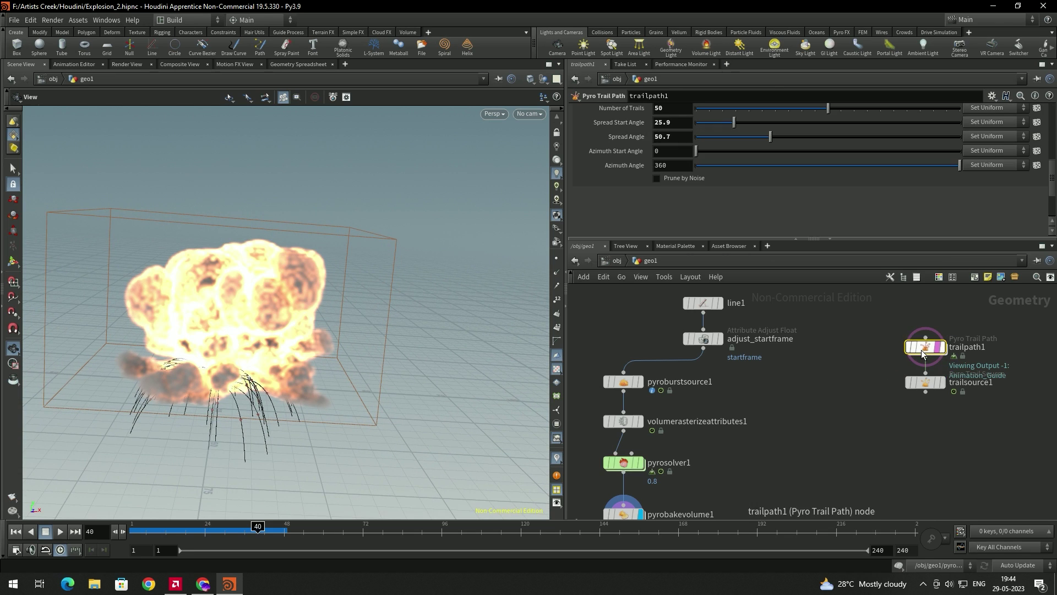
scroll(642, 147, "down", 3)
scroll(621, 173, "up", 4)
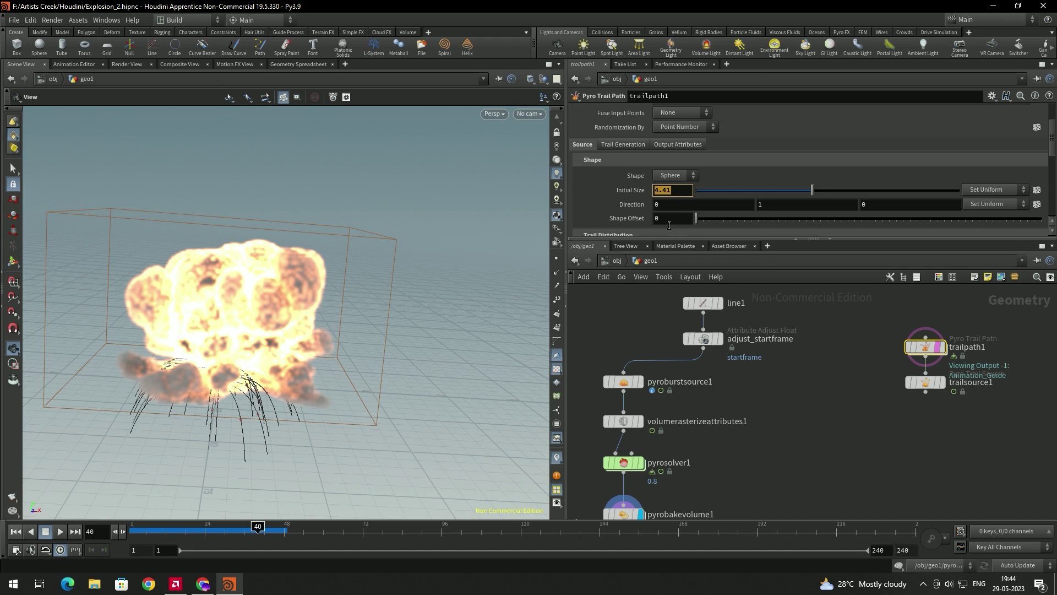
left_click_drag(280, 402, 371, 366)
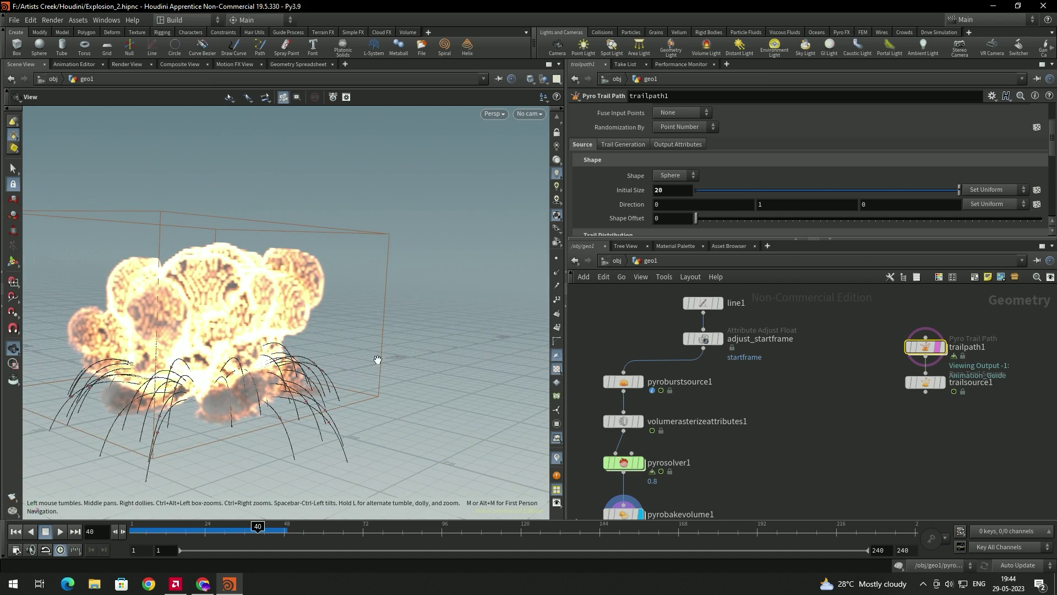
Set the trail path's Velocity Scale to about 48.8, Drag to 1.04 and Mass to 0.74, and display only the trails.
left_click(619, 144)
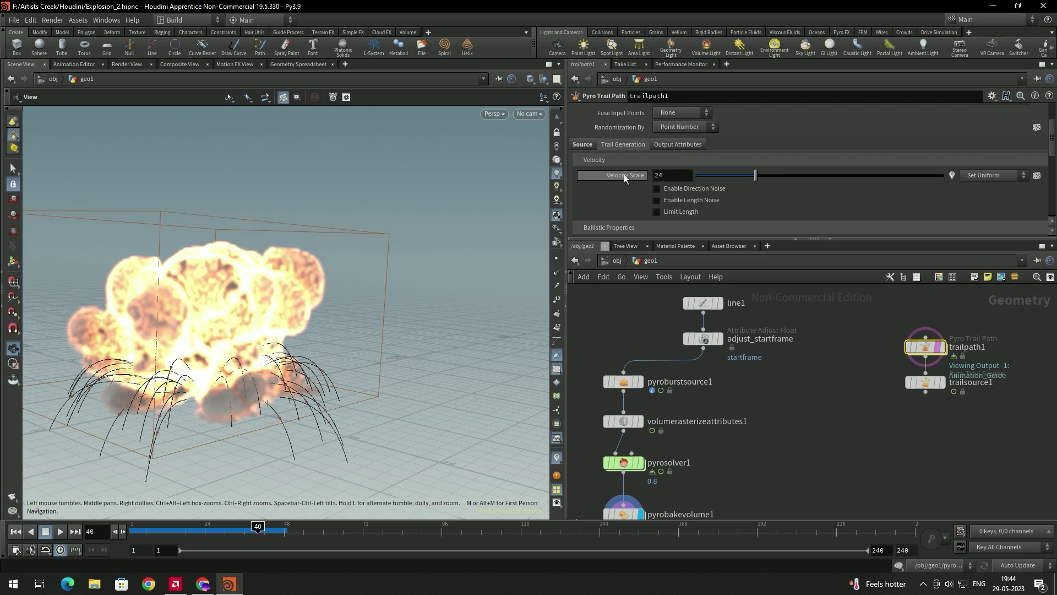
left_click_drag(755, 175, 802, 193)
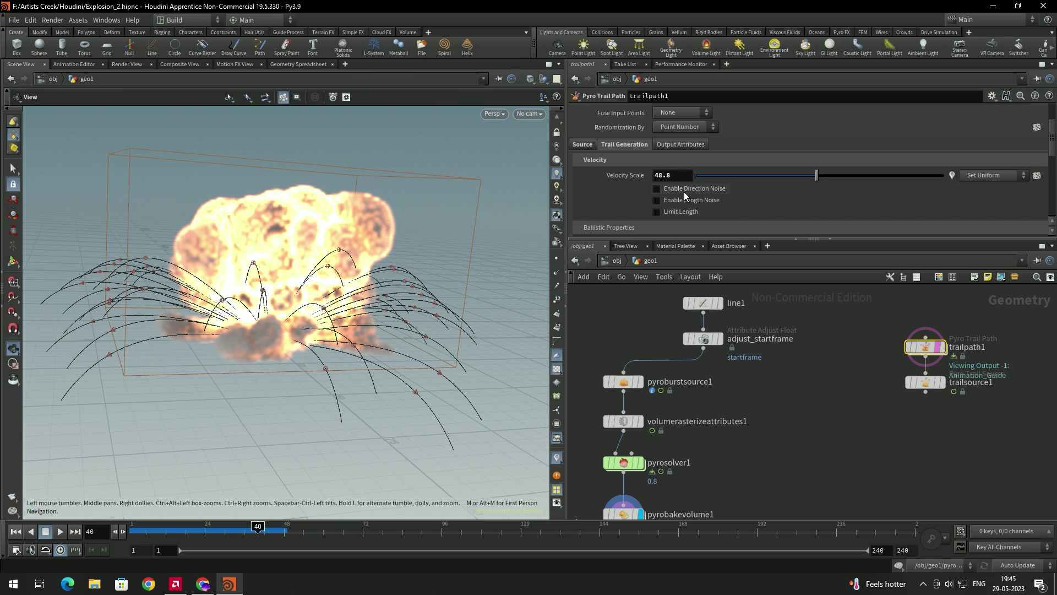
scroll(685, 193, "down", 2)
mouse_move(721, 184)
left_mouse_down()
mouse_move(731, 205)
mouse_move(716, 207)
left_mouse_up()
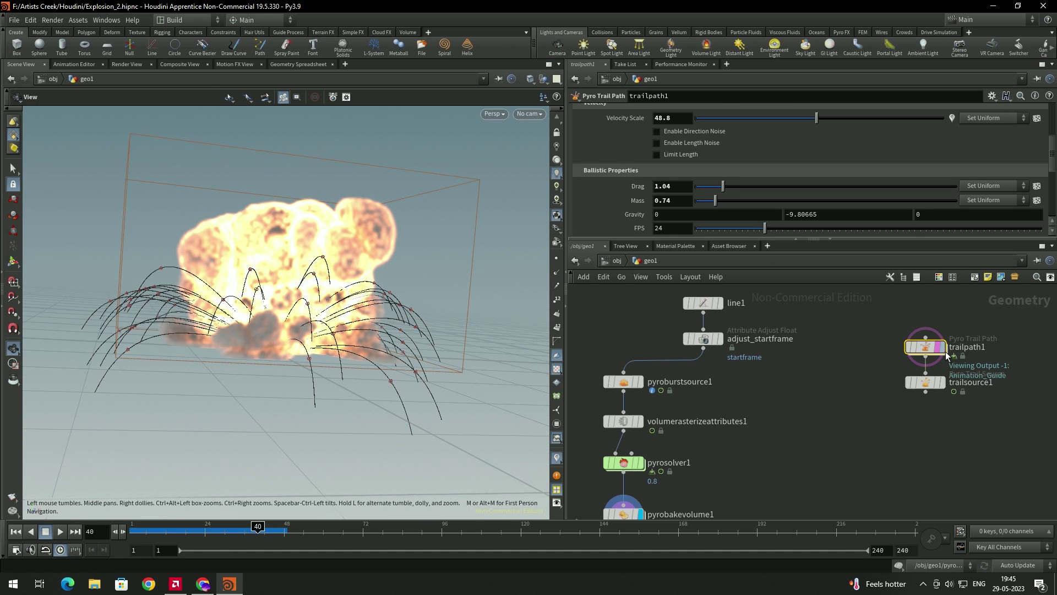
left_click(942, 349)
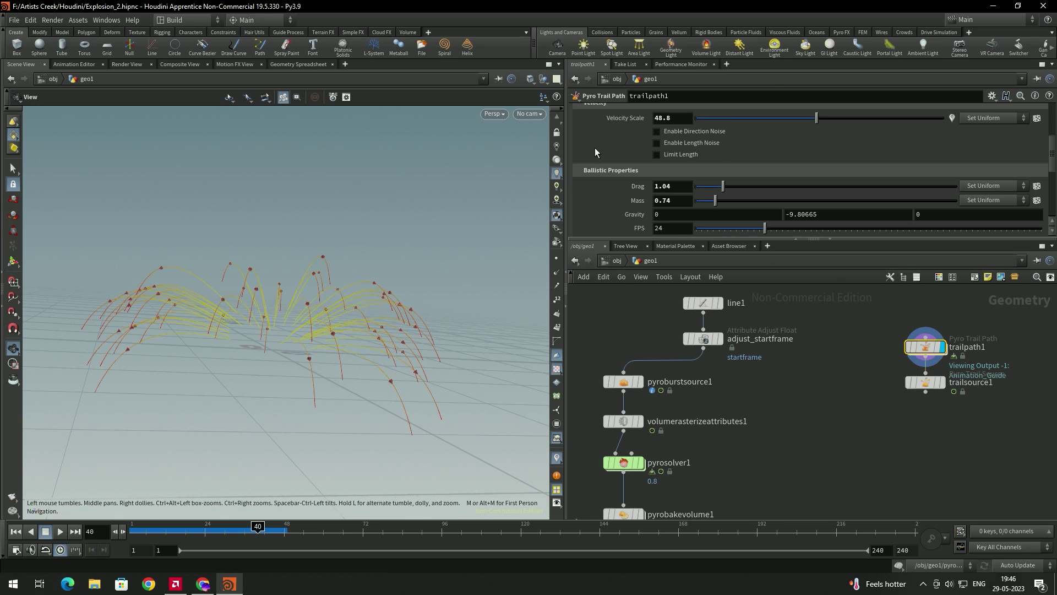
Set the trail path's Trail Duration to 110 frames.
scroll(599, 153, "down", 2)
scroll(599, 153, "up", 5)
scroll(619, 200, "down", 10)
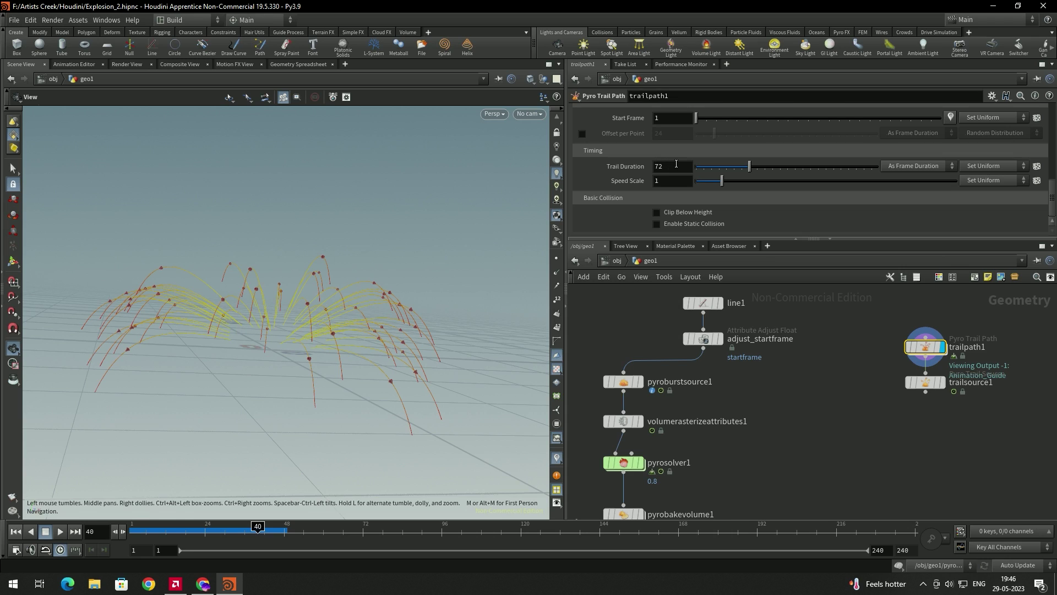
left_click_drag(749, 168, 784, 174)
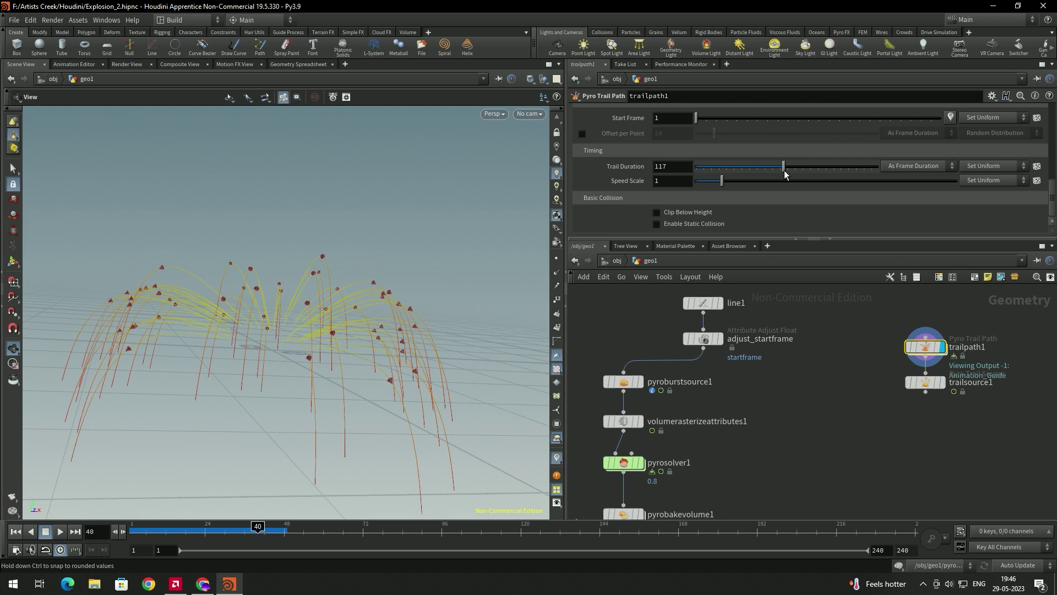
left_click_drag(680, 166, 626, 164)
type("110")
key("Return")
Play the trails from the first frame and reset the Trail Duration to its default.
left_click(17, 531)
left_click(60, 531)
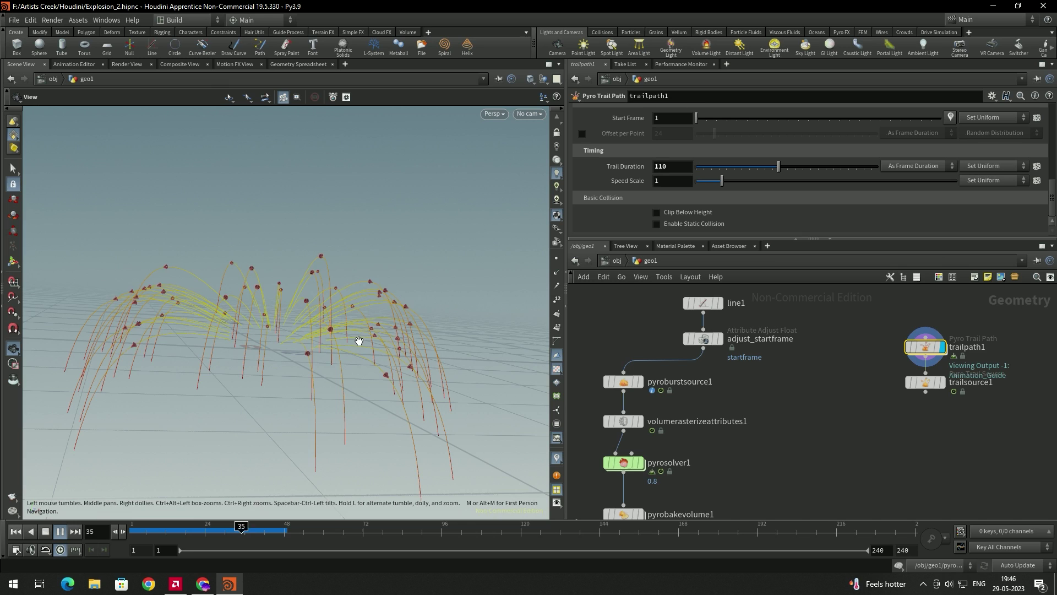
key("Up")
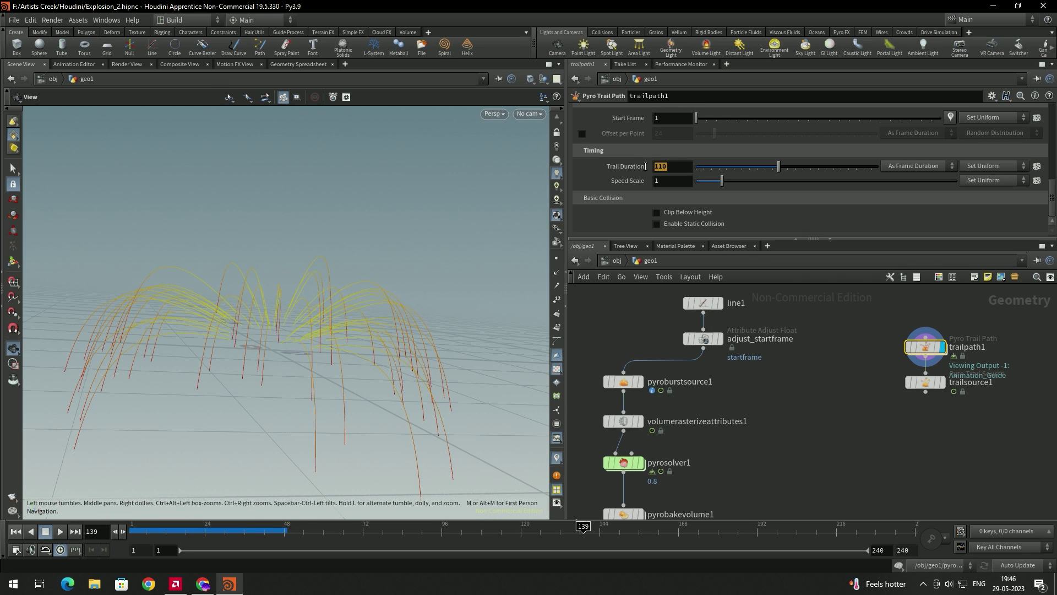
middle_click(639, 168, "ctrl")
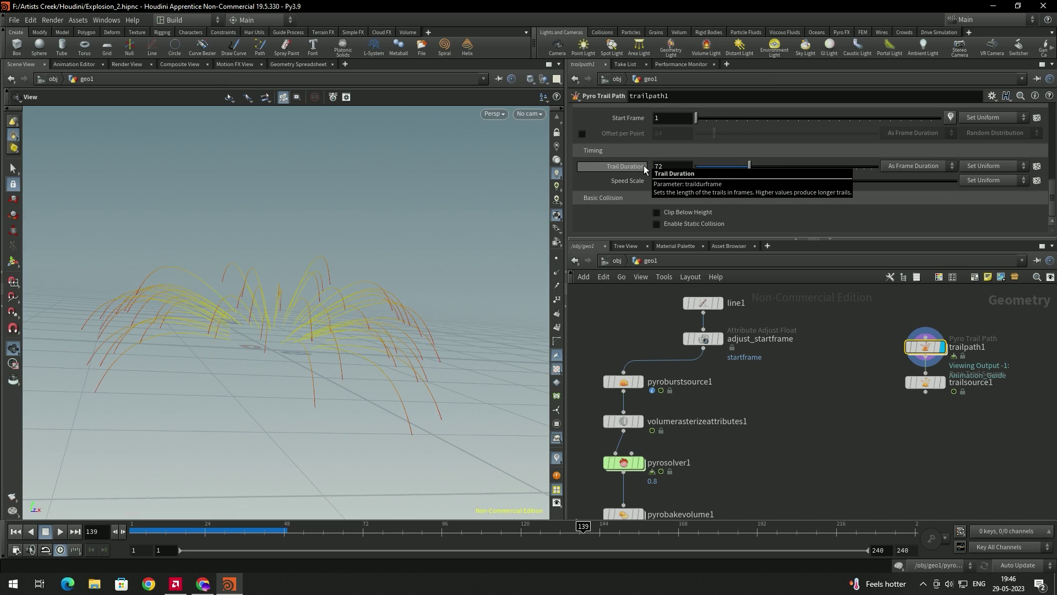
Enable Length Noise on the trail path with Scale Min about 0.38 and Scale Max about 0.93.
scroll(645, 168, "up", 5)
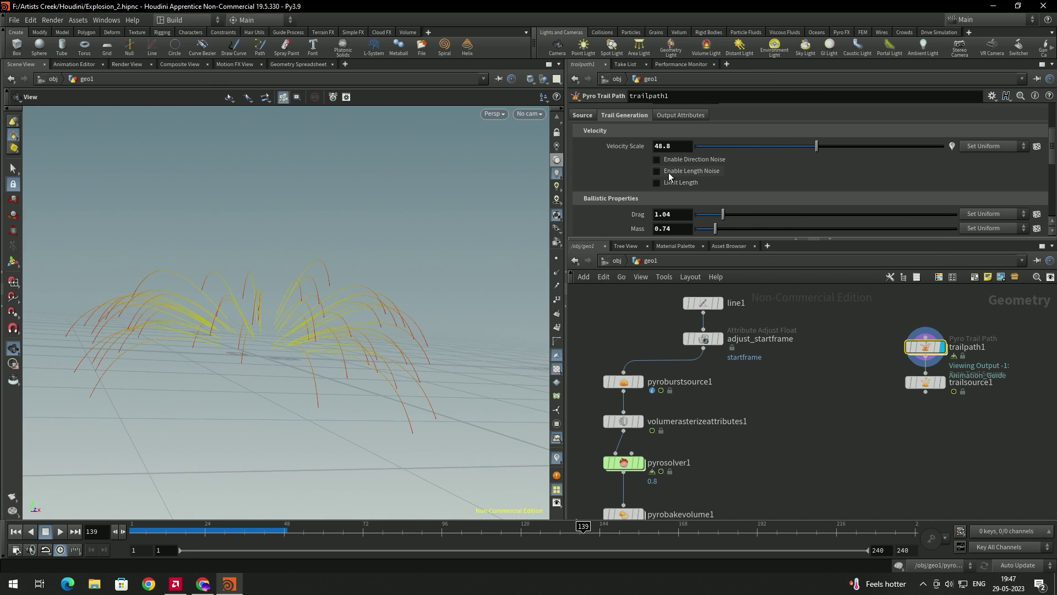
left_click(670, 172)
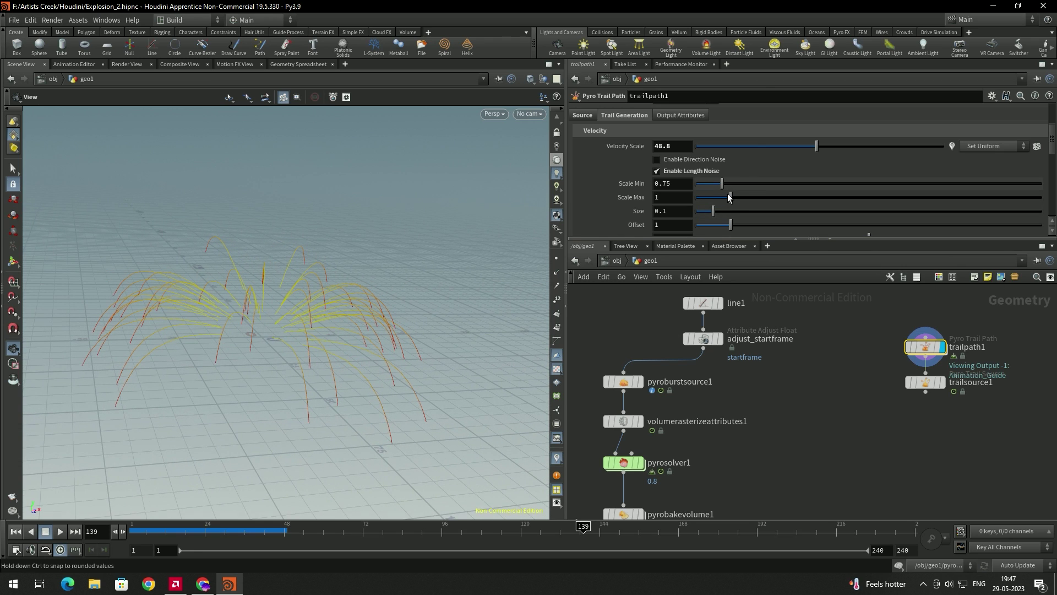
left_click_drag(733, 201, 709, 180)
left_click_drag(271, 347, 309, 309)
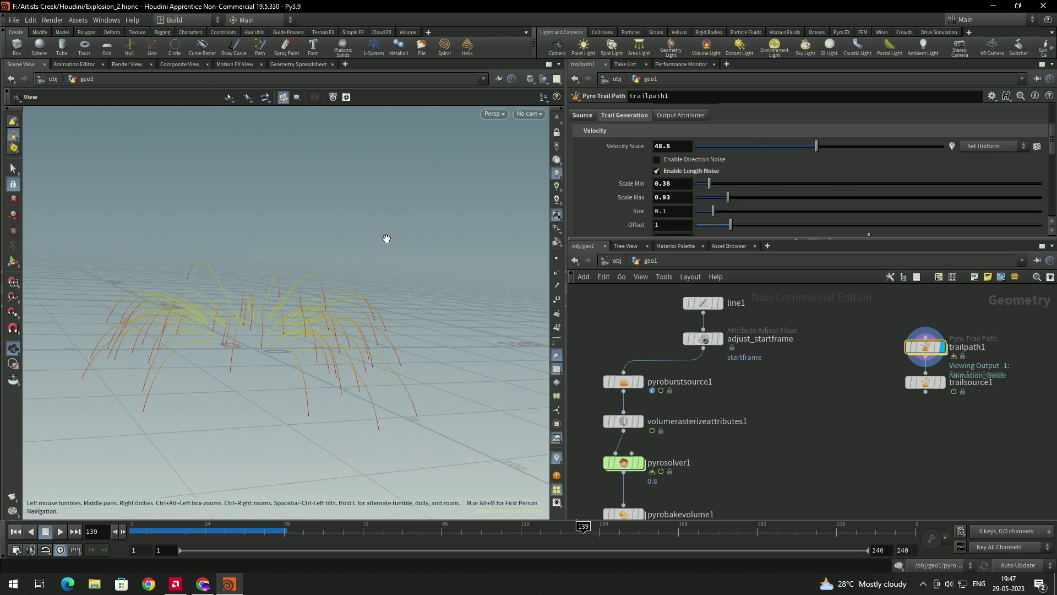
Display the trail source node's output and play it from the first frame.
left_click(943, 387)
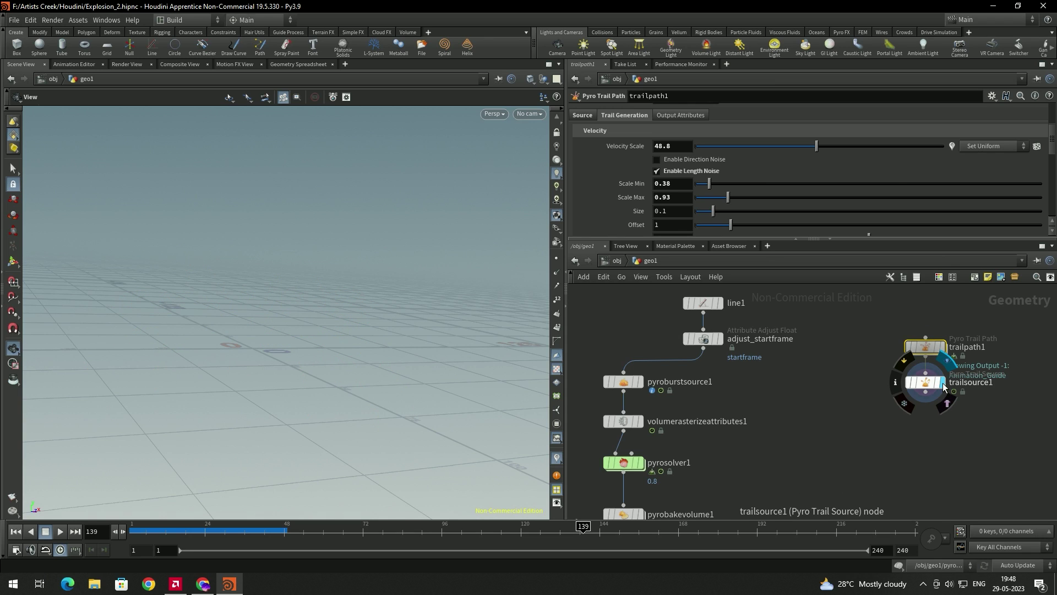
left_click(15, 532)
left_click(61, 531)
left_click_drag(303, 328, 392, 333)
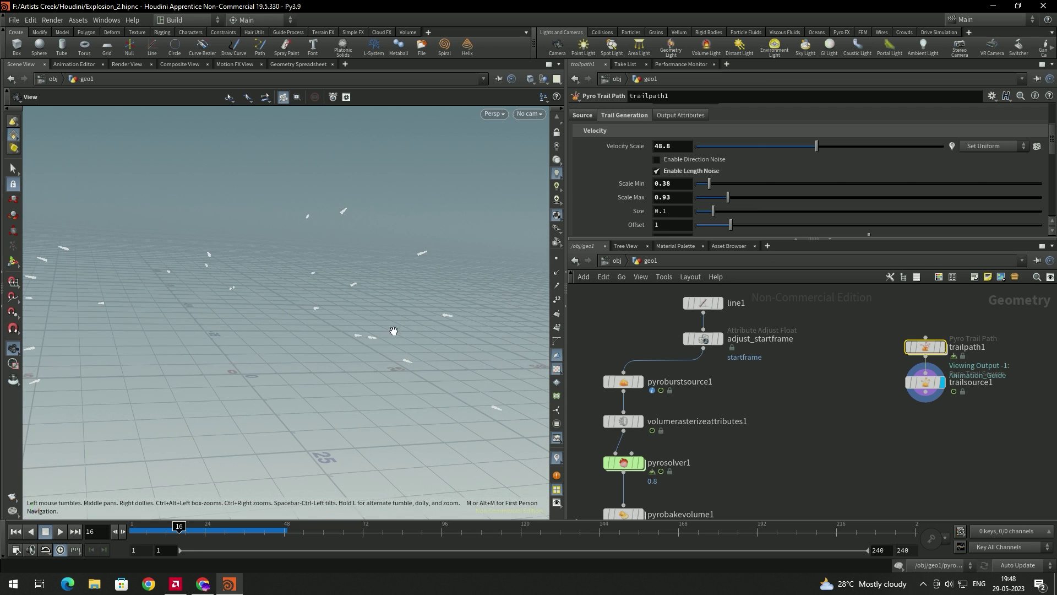
Set the trail source's Point Separation to about 0.165 and its Length to about 4.22.
left_click(911, 380)
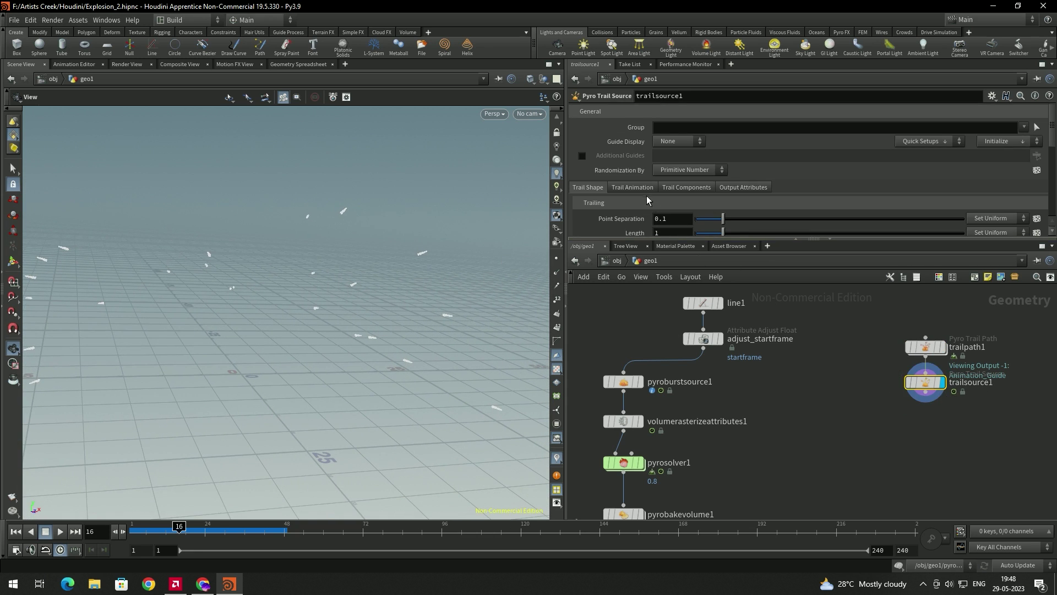
scroll(645, 199, "down", 2)
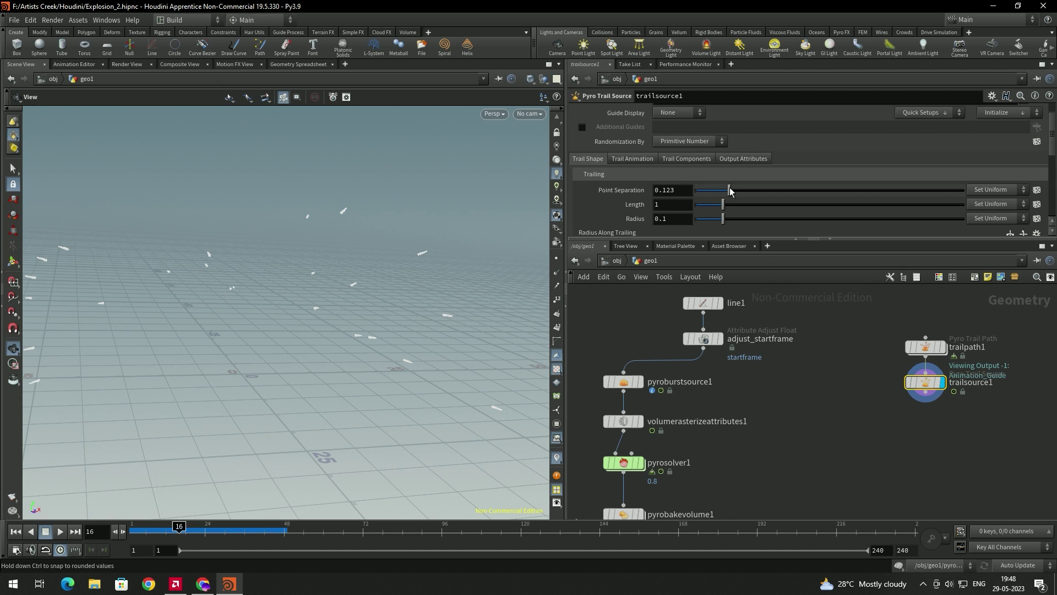
scroll(401, 206, "up", 3)
left_click_drag(452, 271, 614, 256)
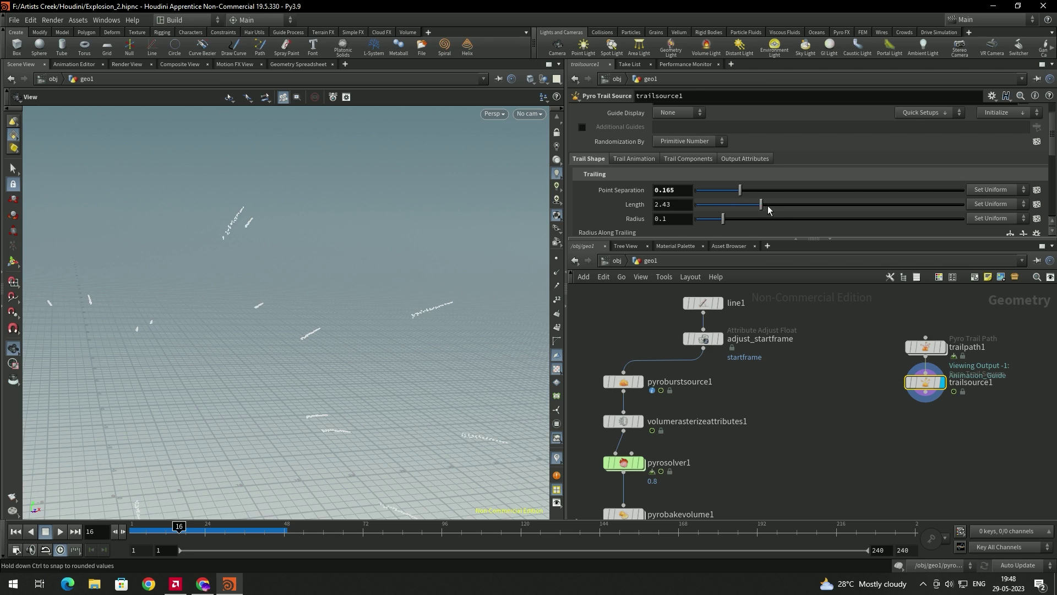
left_click_drag(789, 204, 808, 204)
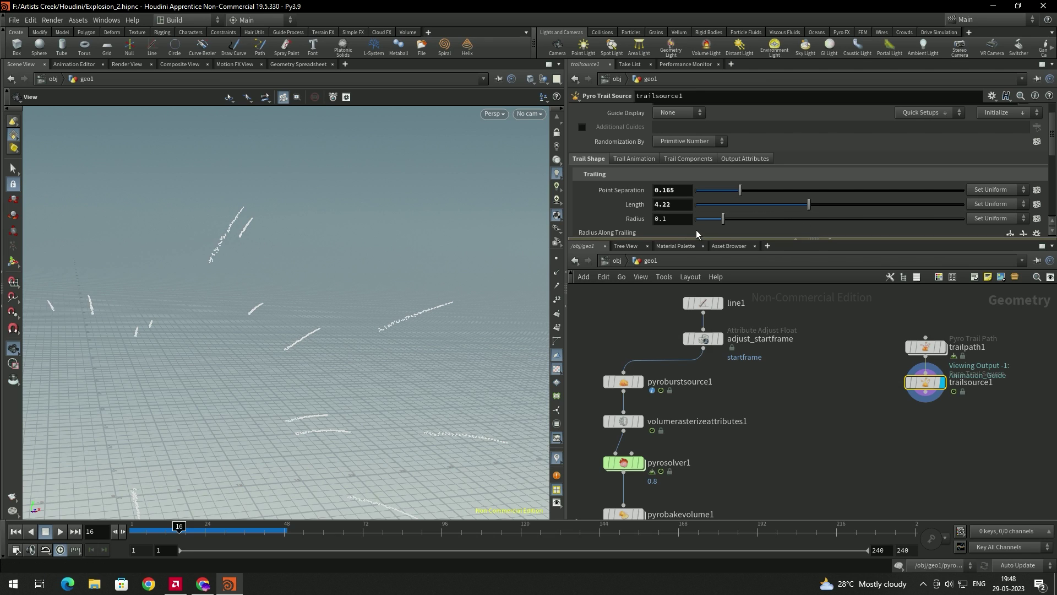
Reduce the trail source's Point Separation to 0.02.
left_click_drag(740, 190, 714, 197)
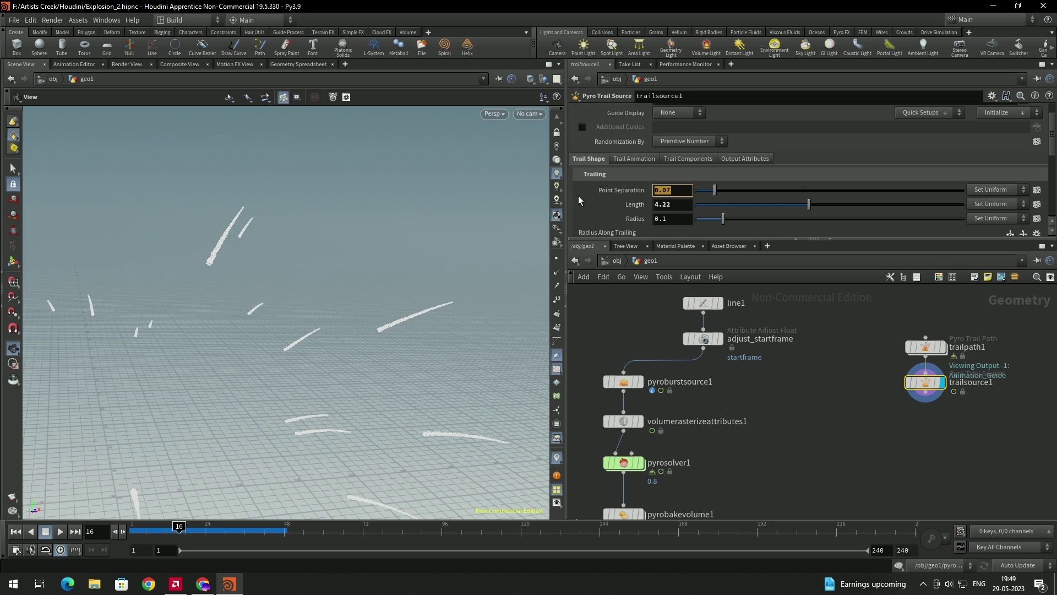
type("0.02")
key("Return")
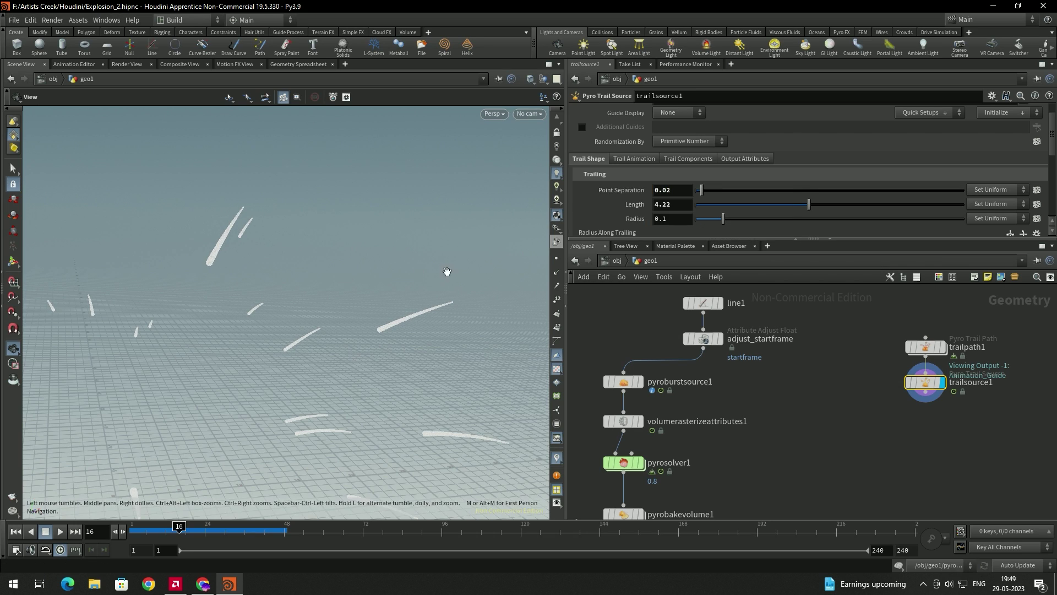
Set the trail source's Radius to about 0.222 and Length to about 2.96, and raise the Point Separation slightly.
left_click_drag(733, 219, 760, 226)
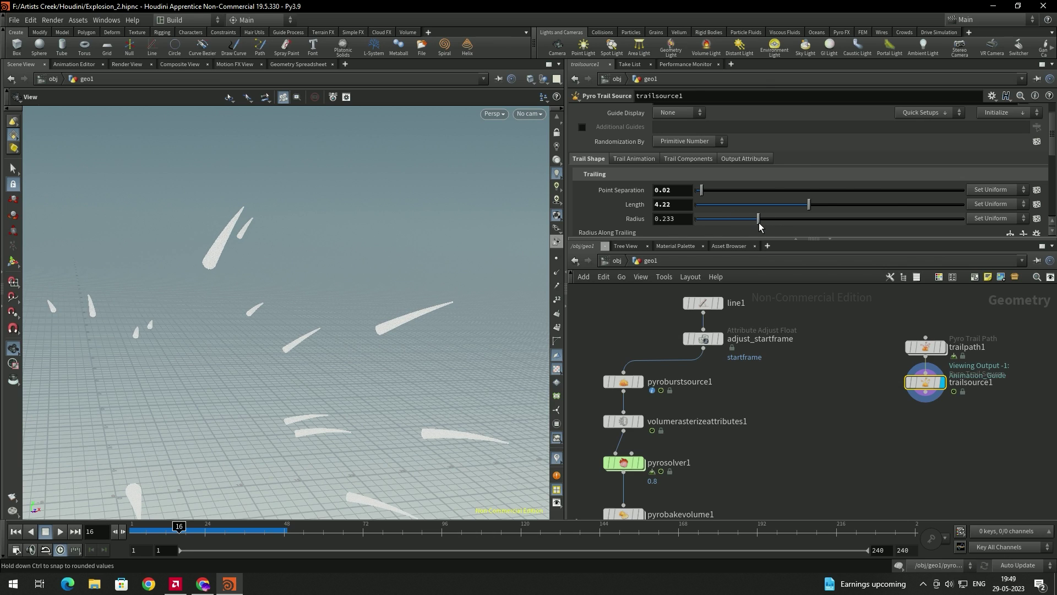
left_click_drag(701, 192, 714, 196)
left_click_drag(809, 205, 775, 207)
Enable Trailing Noise with Amplitude about 1.47 and Size about 1.44, and set the trail source's Point Separation to about 0.035.
scroll(621, 199, "down", 3)
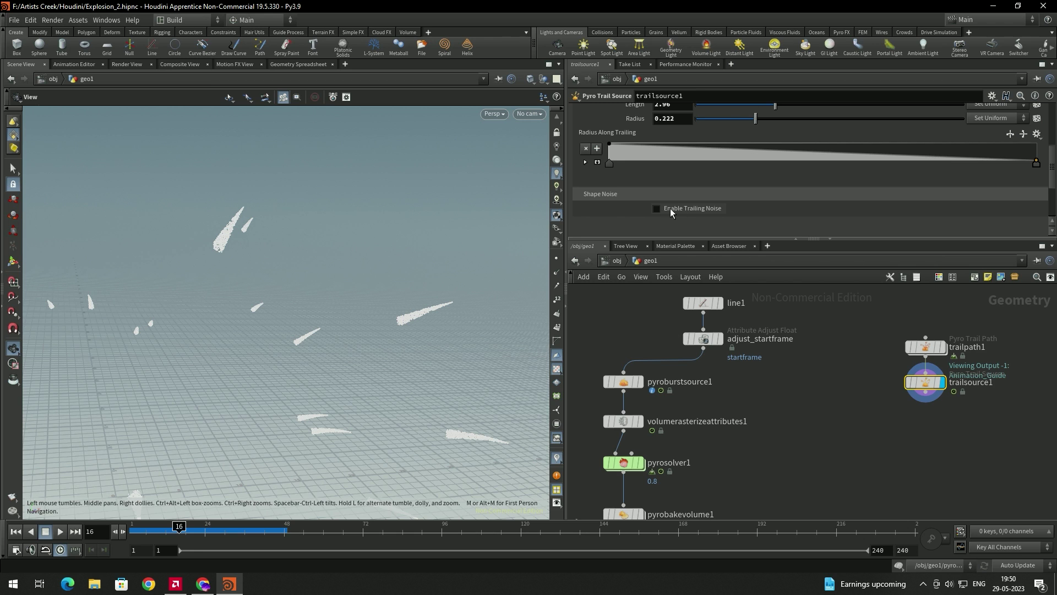
left_click(669, 209)
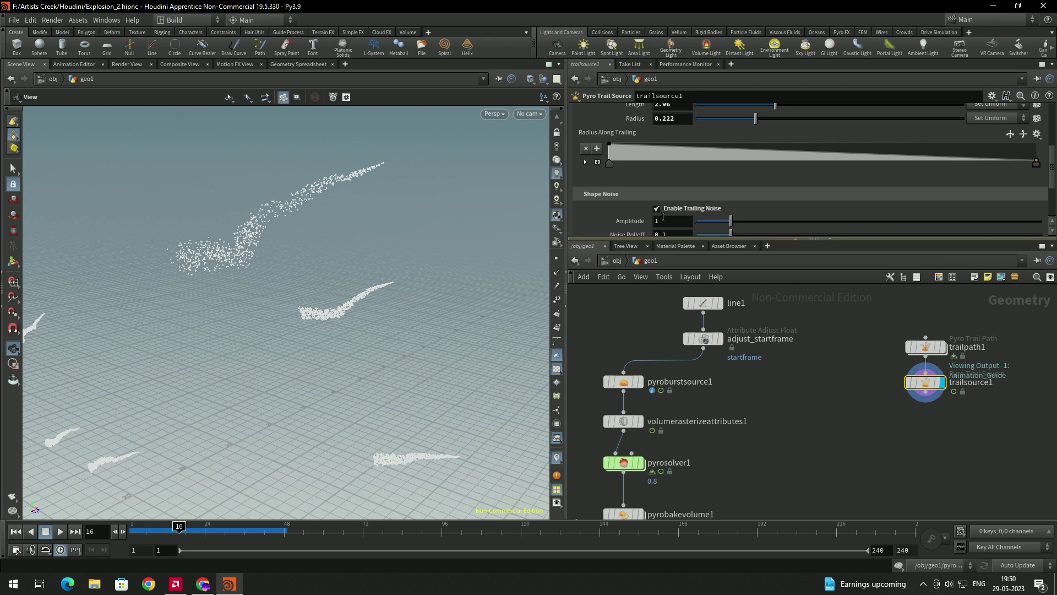
scroll(597, 215, "down", 1)
left_click(747, 206)
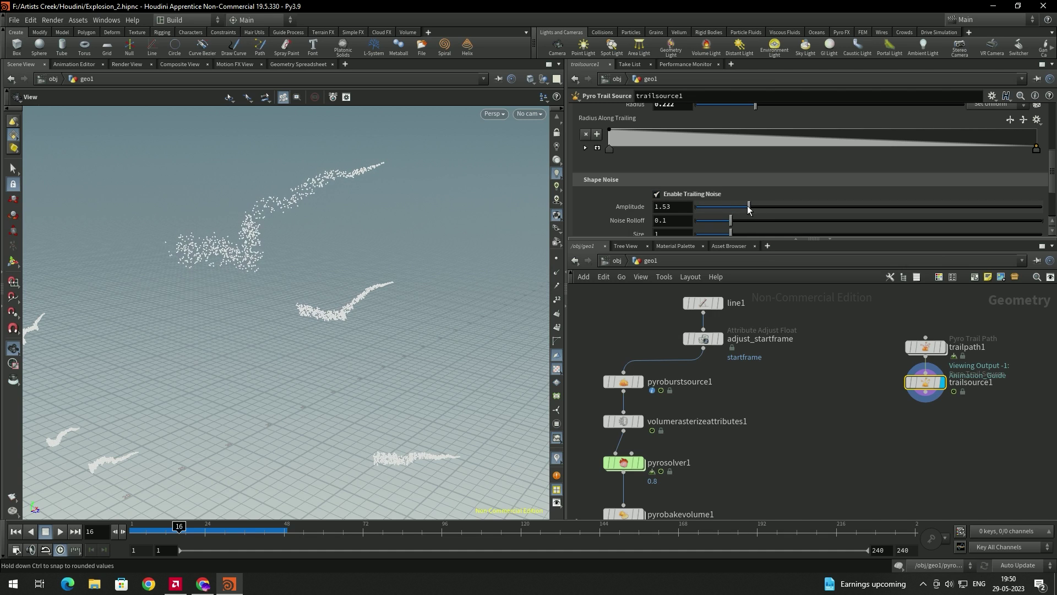
scroll(731, 221, "down", 2)
left_click_drag(731, 205, 747, 207)
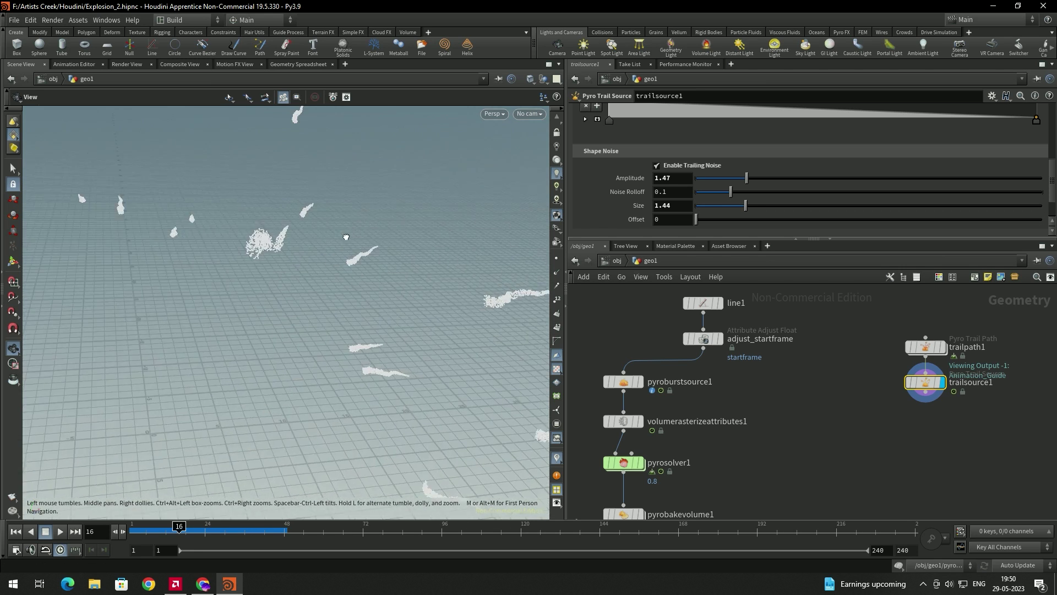
scroll(718, 163, "up", 4)
left_click_drag(713, 159, 705, 159)
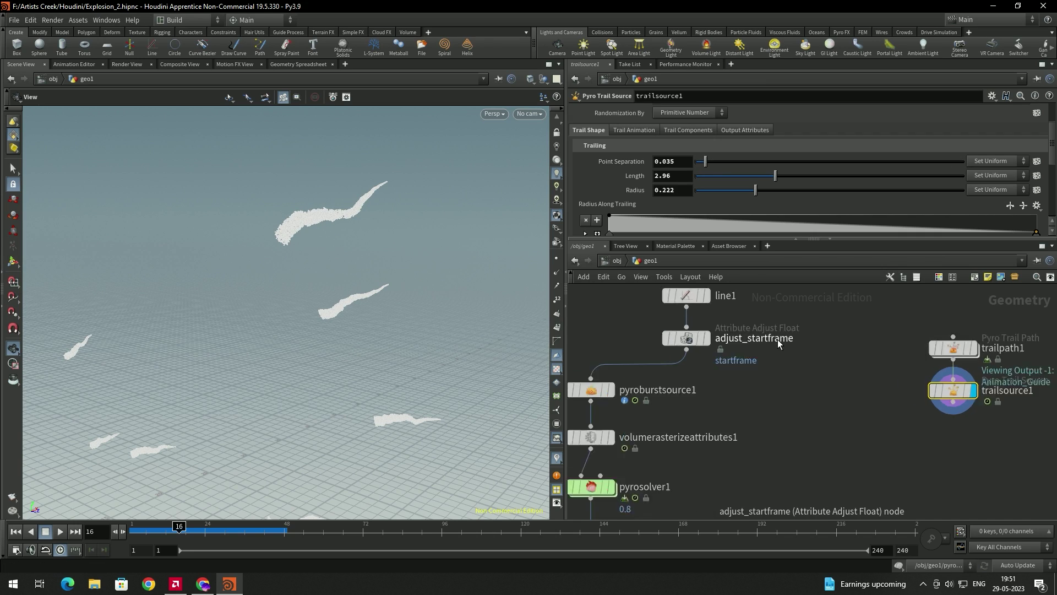
Add a second pyro source to the trail source, using the Temperature attribute with Create Source and Prefix Attribute Name enabled.
left_click(633, 132)
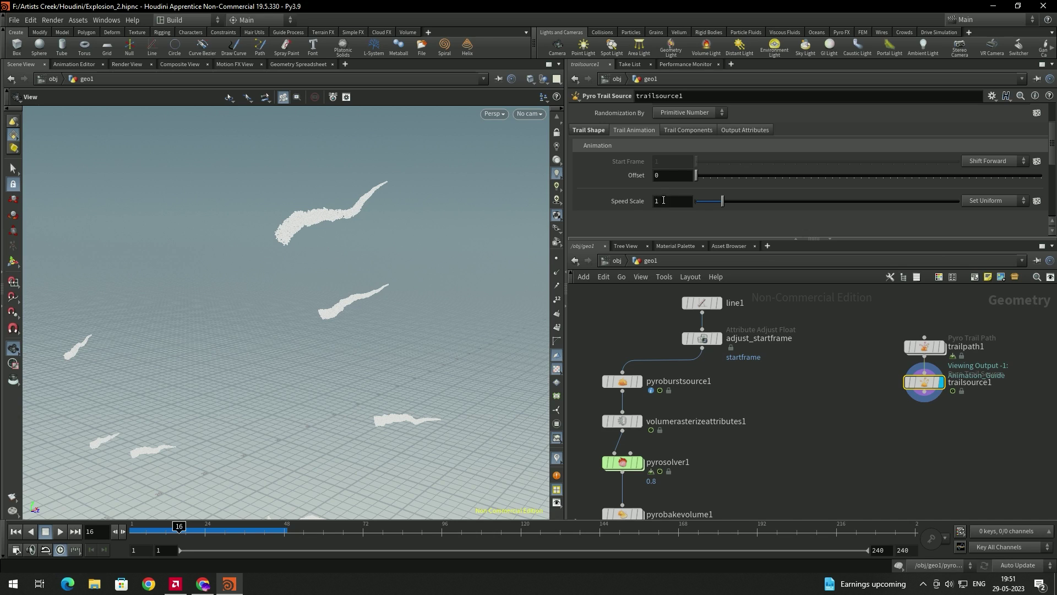
left_click(684, 130)
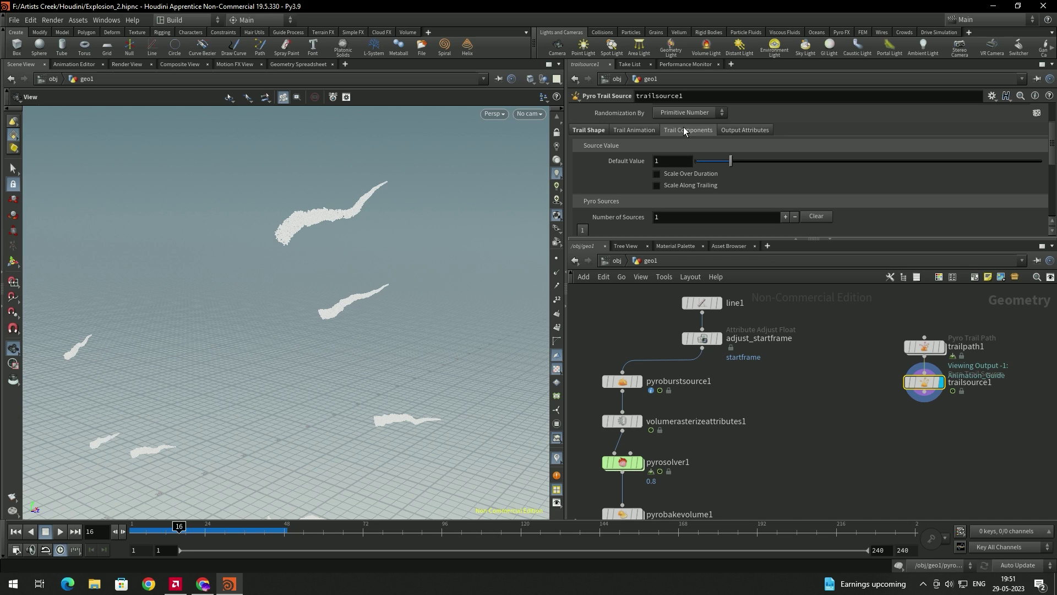
scroll(720, 190, "down", 3)
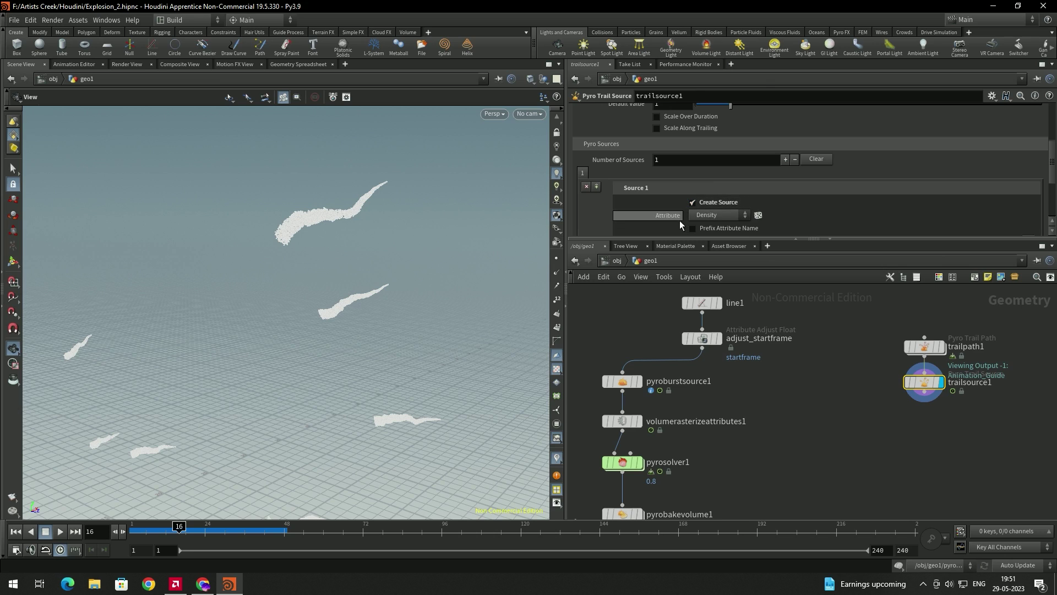
left_click_drag(677, 239, 732, 313)
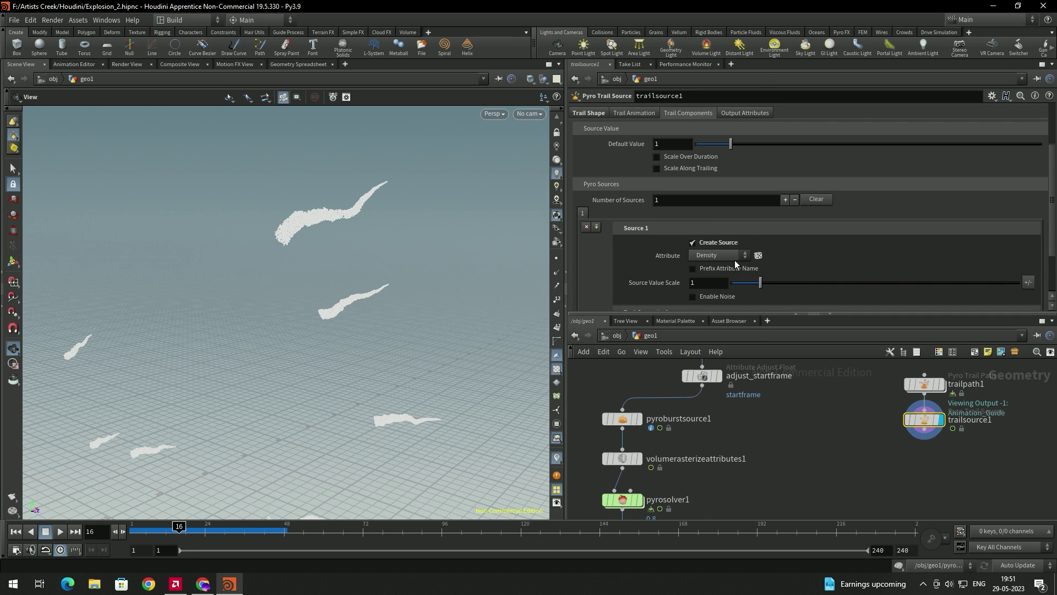
left_click(785, 201)
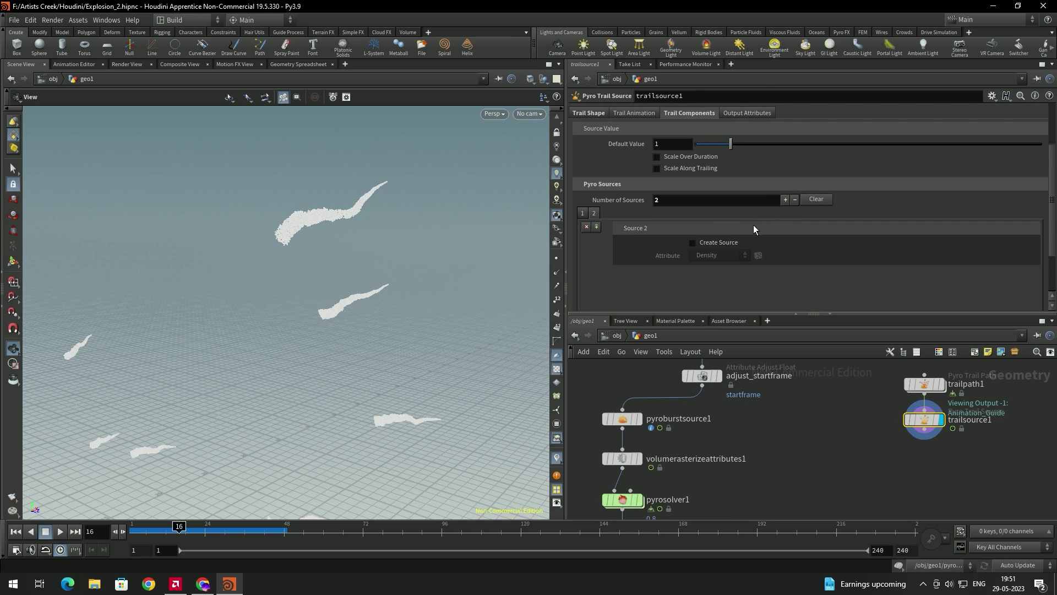
left_click(708, 242)
left_click(718, 255)
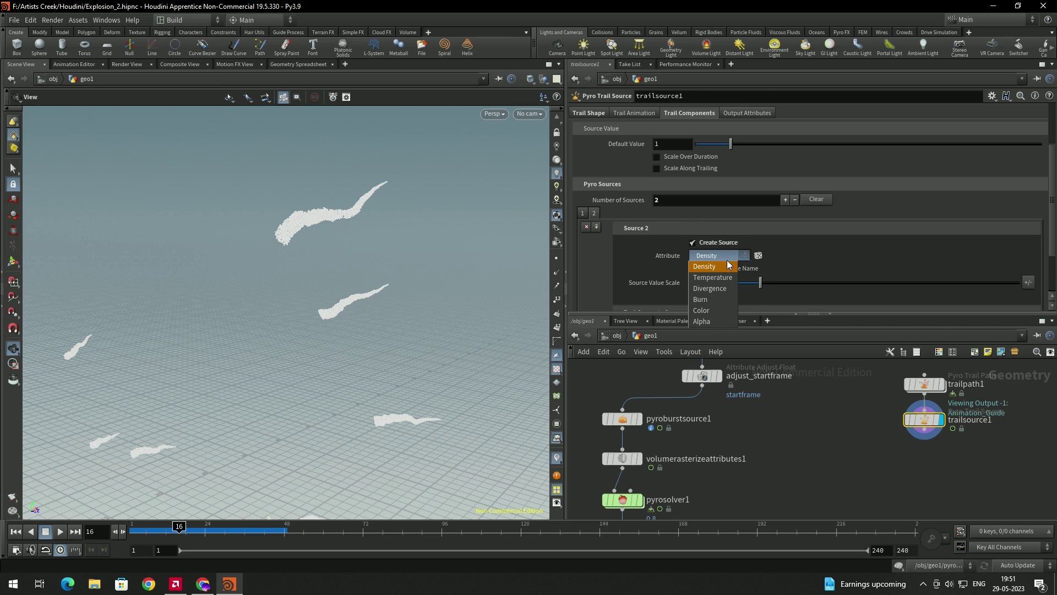
left_click(718, 278)
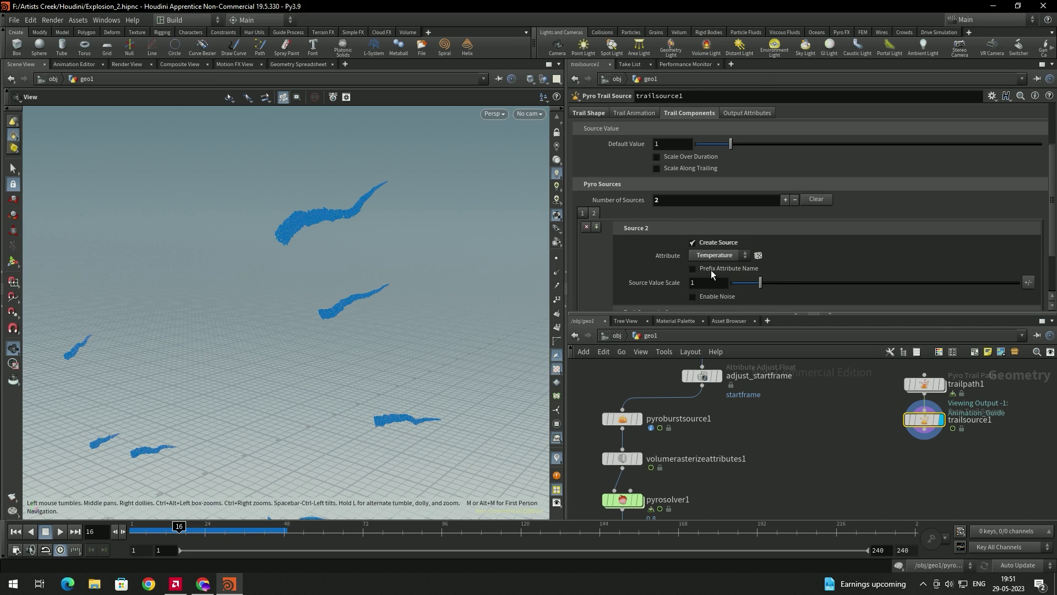
left_click(708, 269)
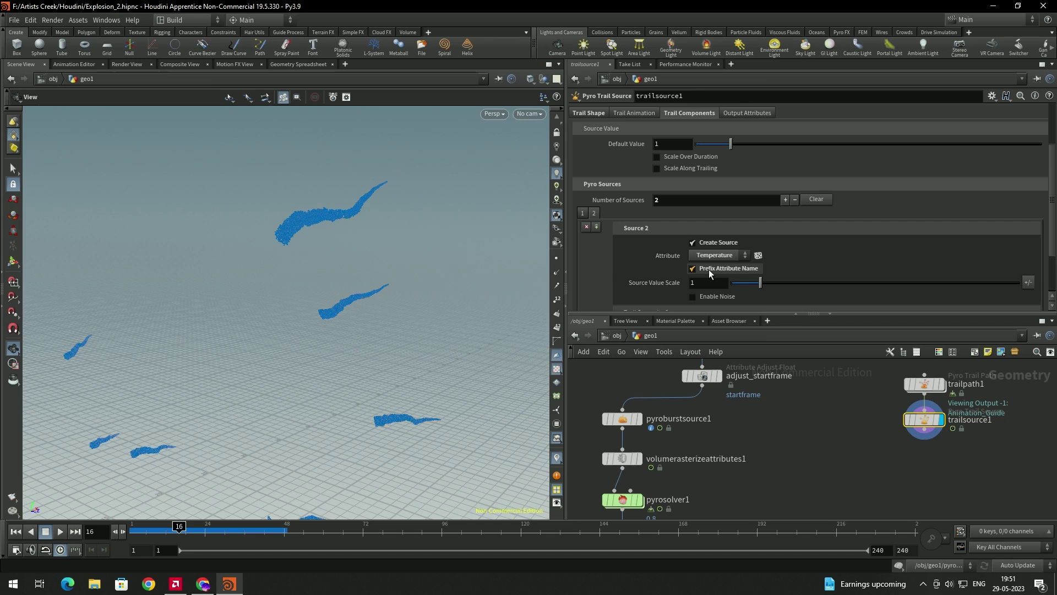
Enable Scale Over Duration and Scale Along Trailing for the trail source's values.
scroll(652, 263, "down", 2)
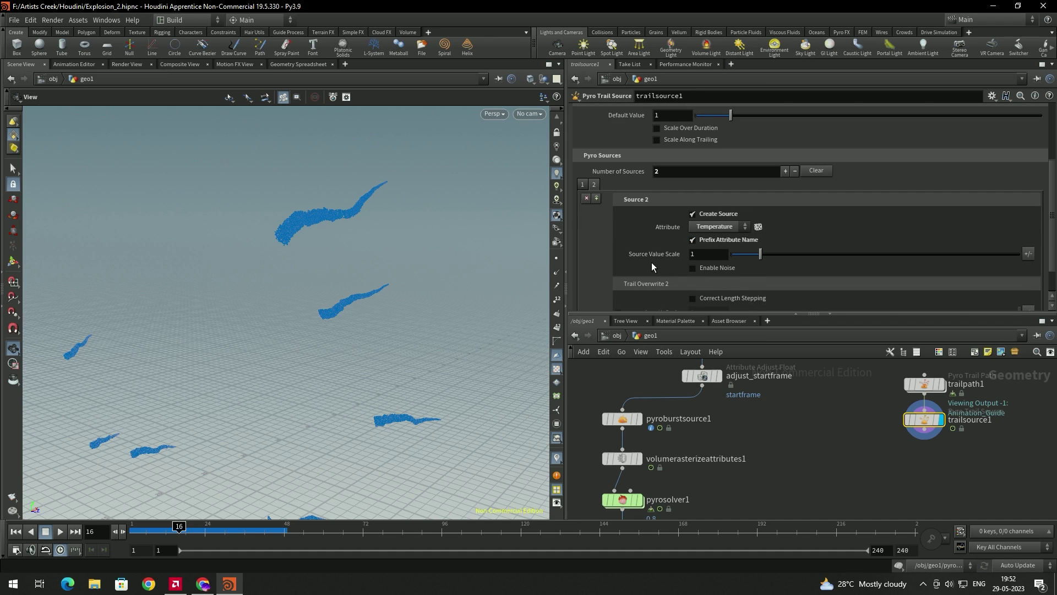
scroll(652, 263, "up", 1)
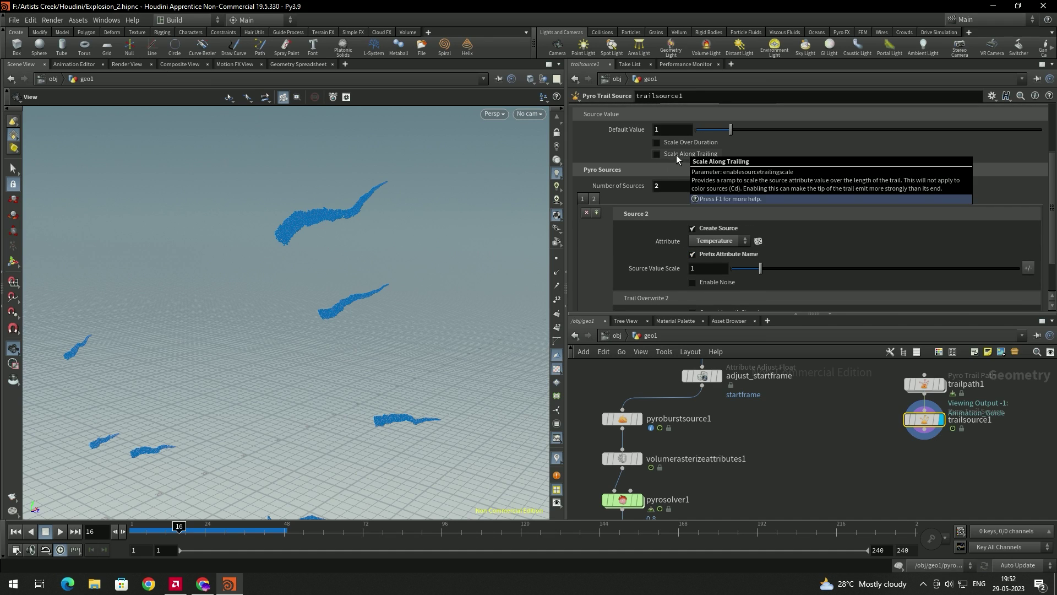
left_click(677, 155)
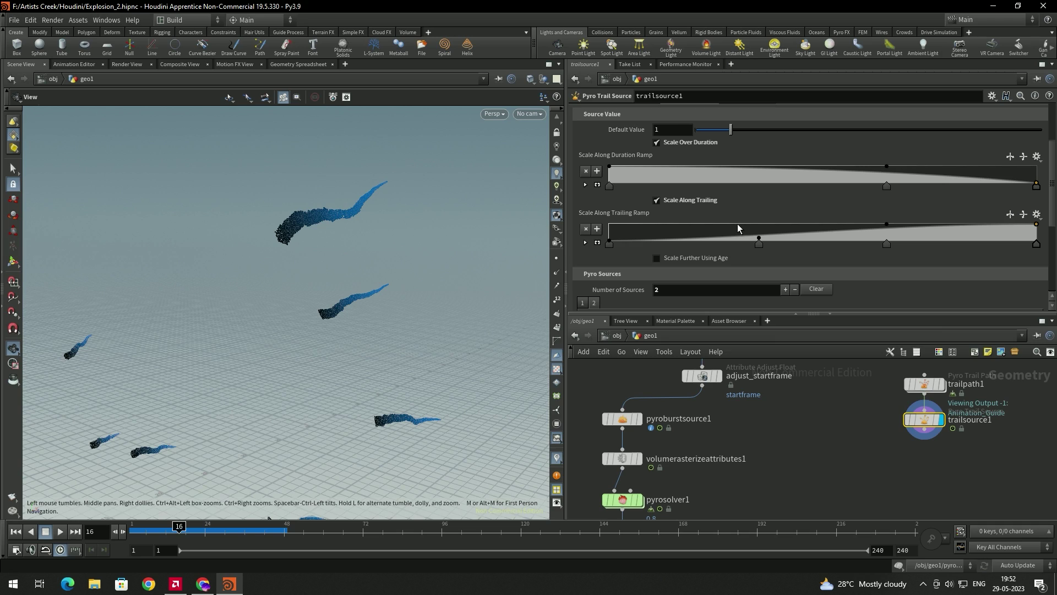
Build a Pyro Simulation quick setup from the trail source node.
scroll(740, 224, "up", 4)
scroll(738, 224, "up", 2)
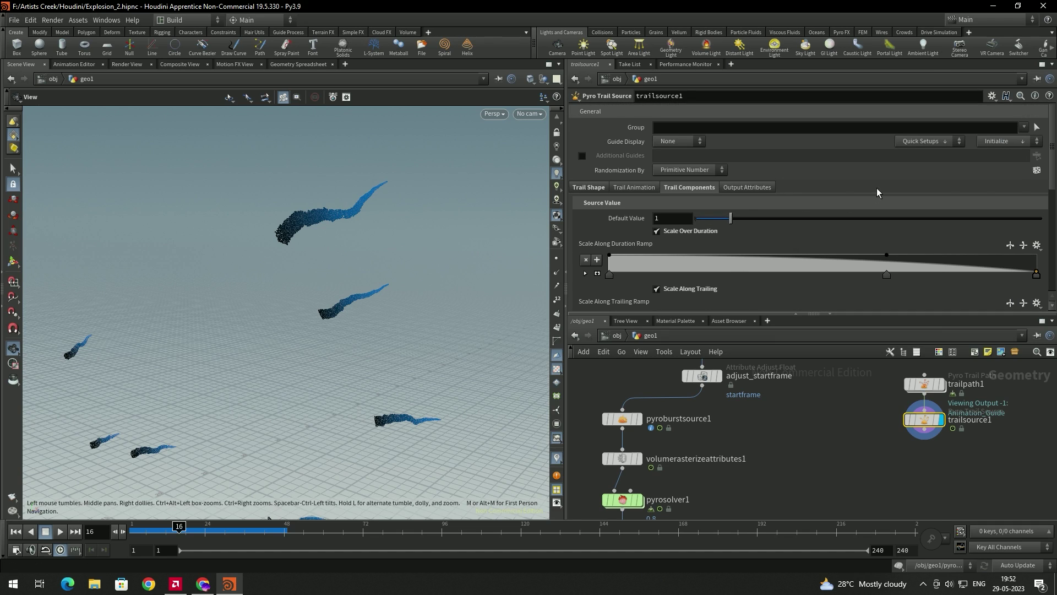
left_click(920, 140)
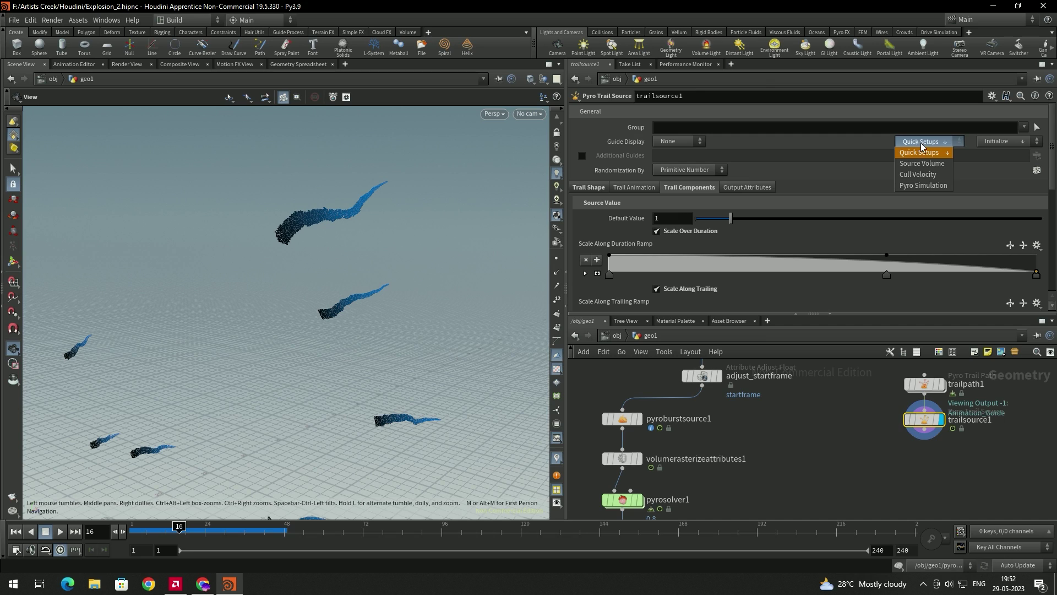
left_click(911, 185)
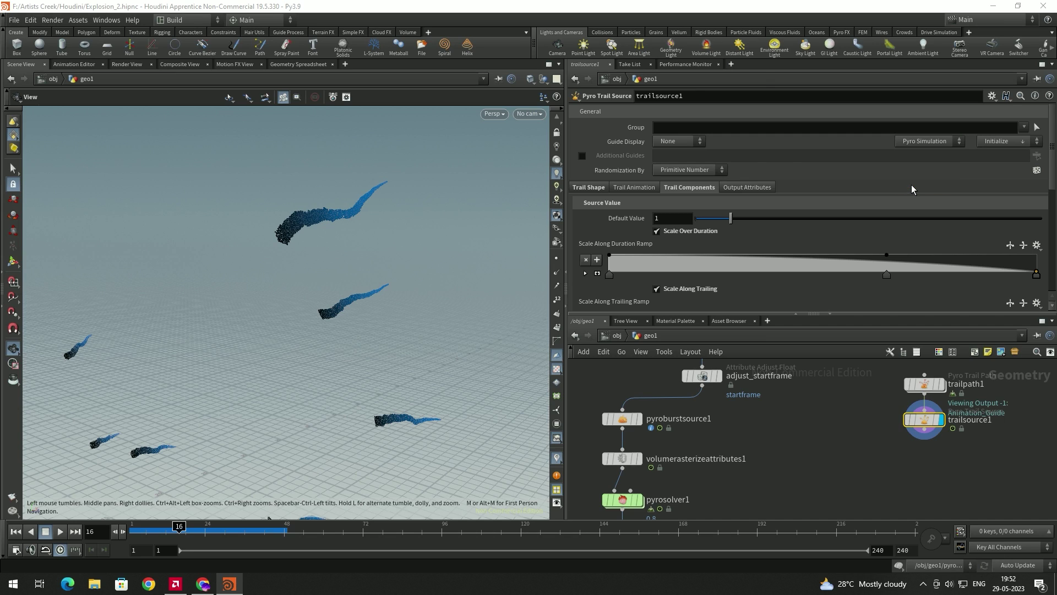
middle_click_drag(992, 473, 899, 432)
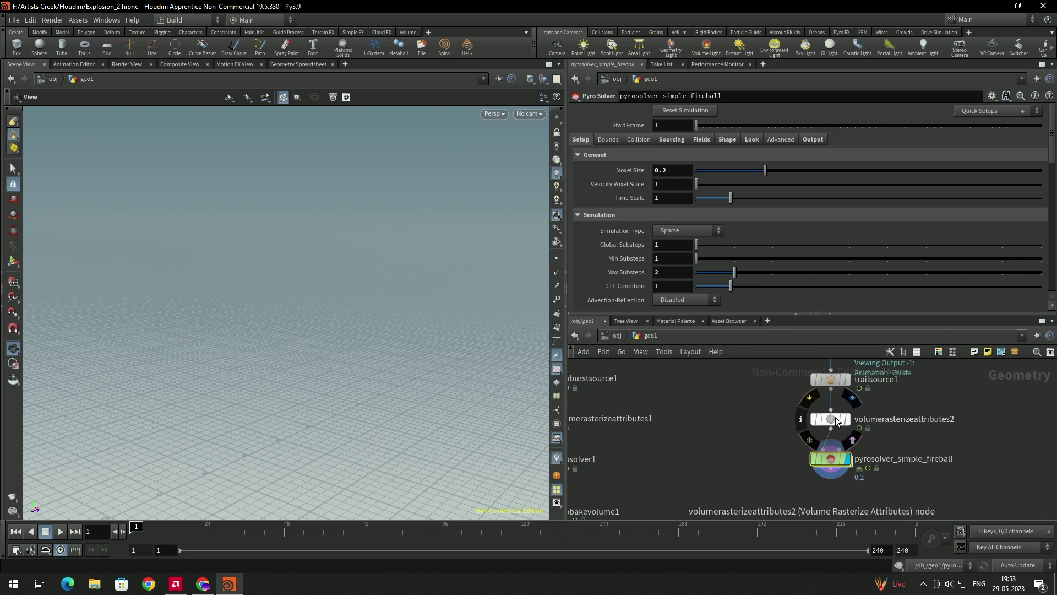
Set the Voxel Size of the simple fireball pyro solver to 0.5.
middle_click_drag(800, 451, 784, 467)
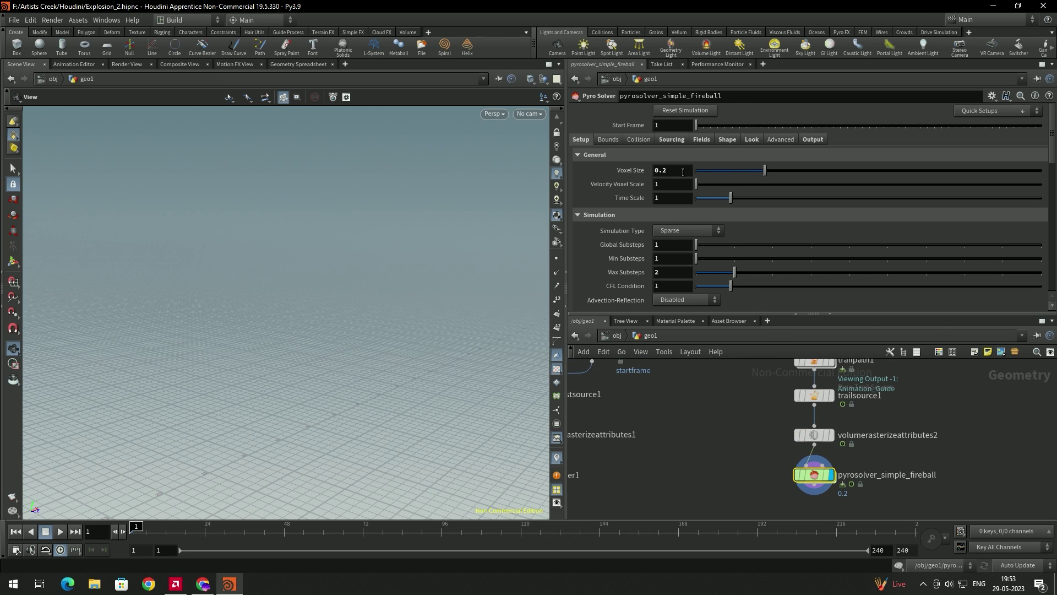
left_click_drag(642, 173, 640, 175)
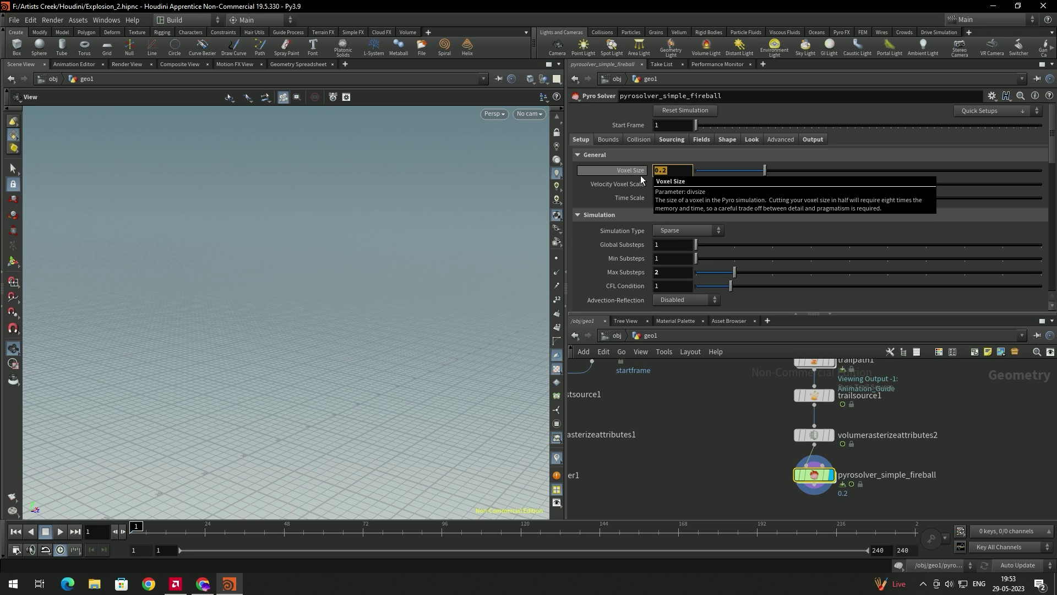
type("5")
key("Return")
Play the trail simulation for about 14 frames, stop it and inspect the smoke trails in the viewport.
left_click_drag(324, 358, 329, 356)
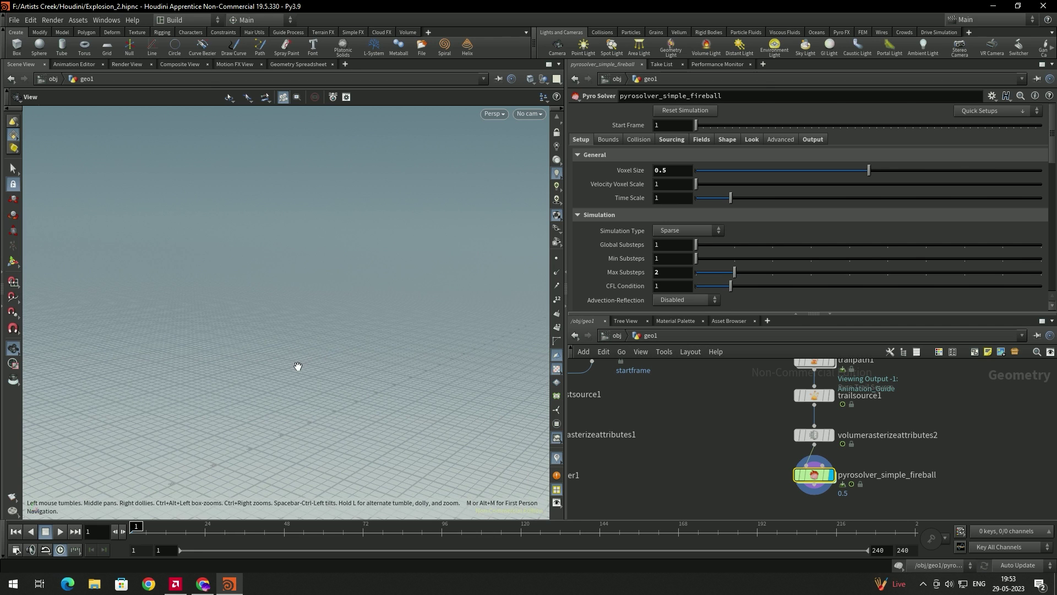
left_click(61, 531)
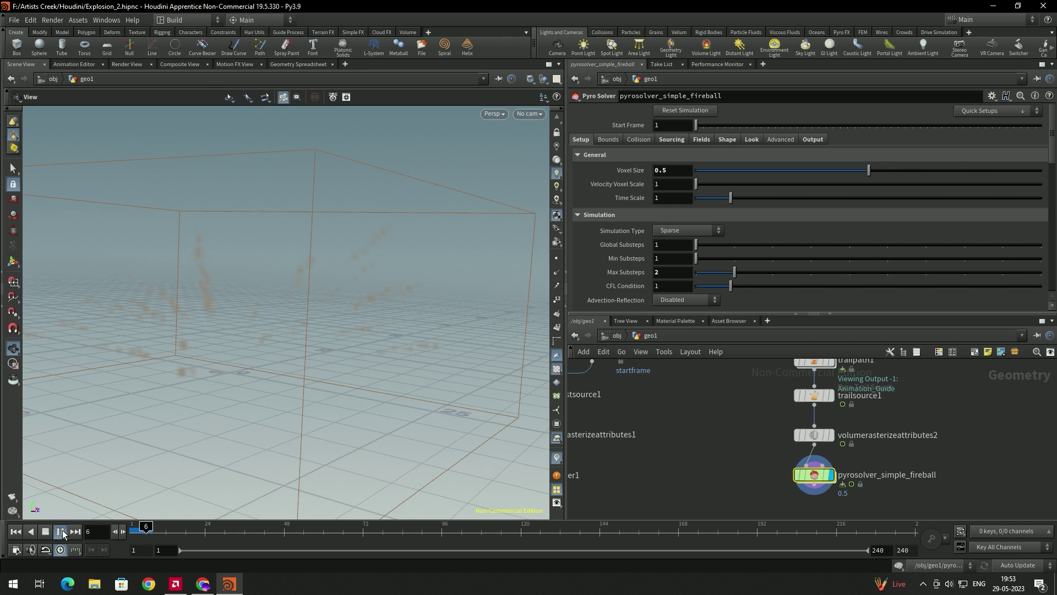
left_click(47, 532)
left_click_drag(264, 352, 221, 324)
Set the fireball solver's density Dissipation to 0.05.
left_click(704, 139)
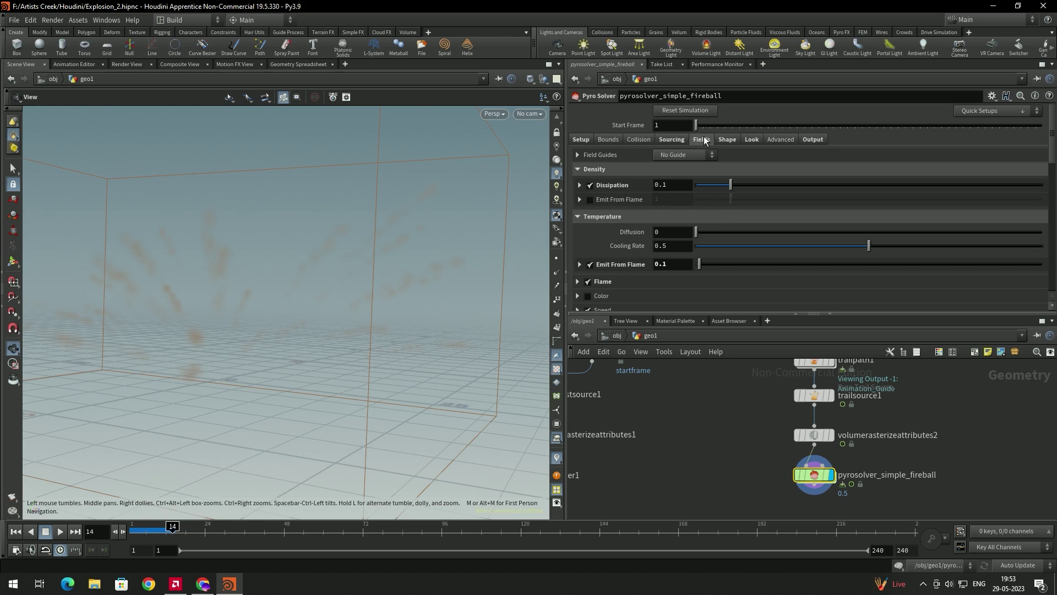
left_click(670, 184)
type("0.05")
key("Return")
left_click_drag(105, 462, 372, 267)
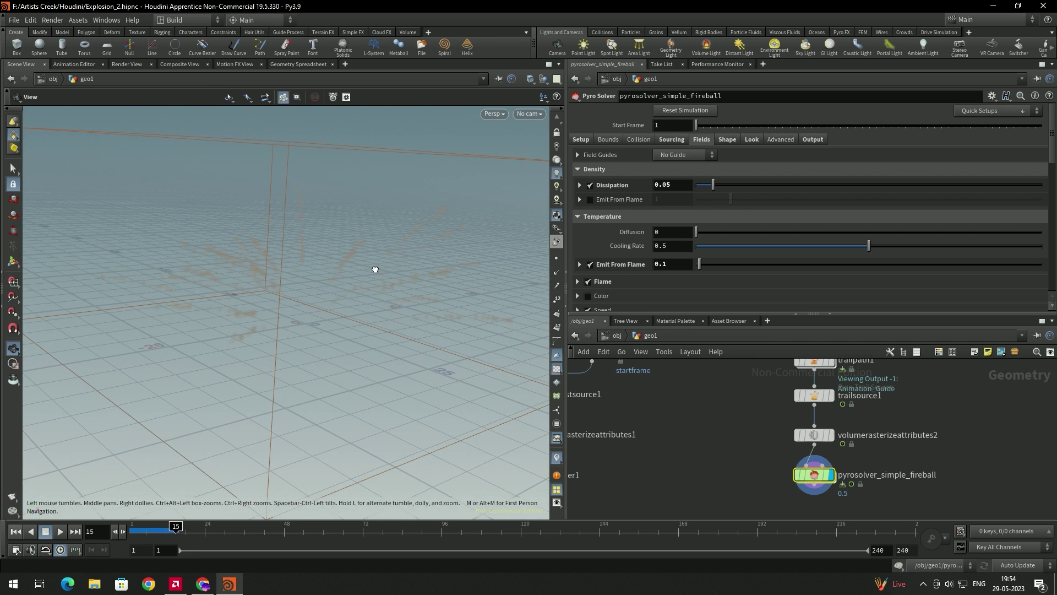
Set the smoke Density Scale in the fireball solver's Look settings to 60.
left_click(752, 138)
left_click(670, 170)
type("60")
key("Return")
Change the density source volume's Operation to Add in the fireball solver's Sourcing settings.
left_click(669, 139)
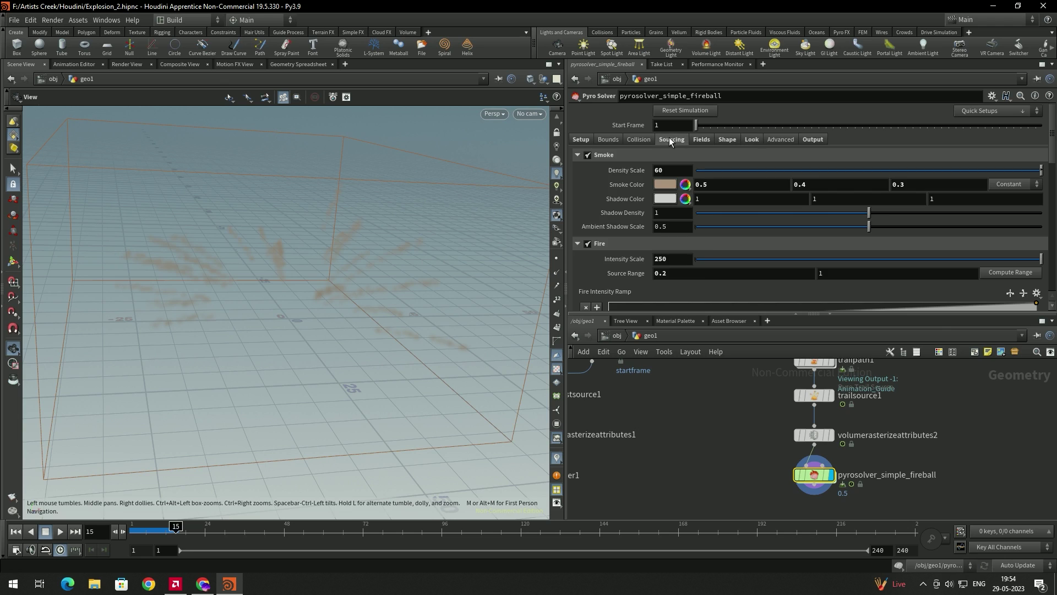
scroll(643, 223, "down", 1)
scroll(643, 224, "down", 4)
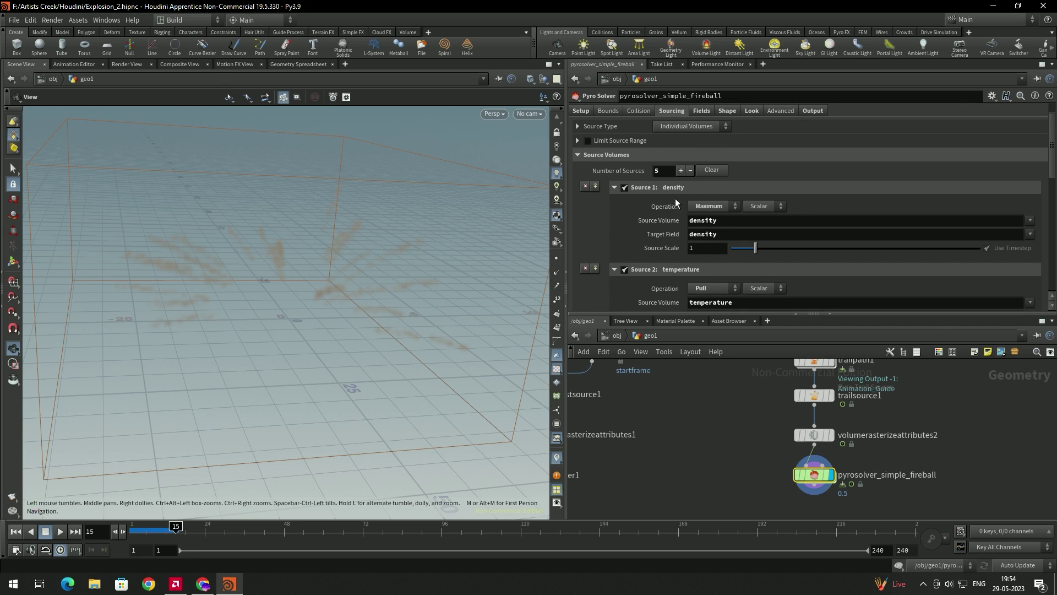
scroll(662, 190, "down", 5)
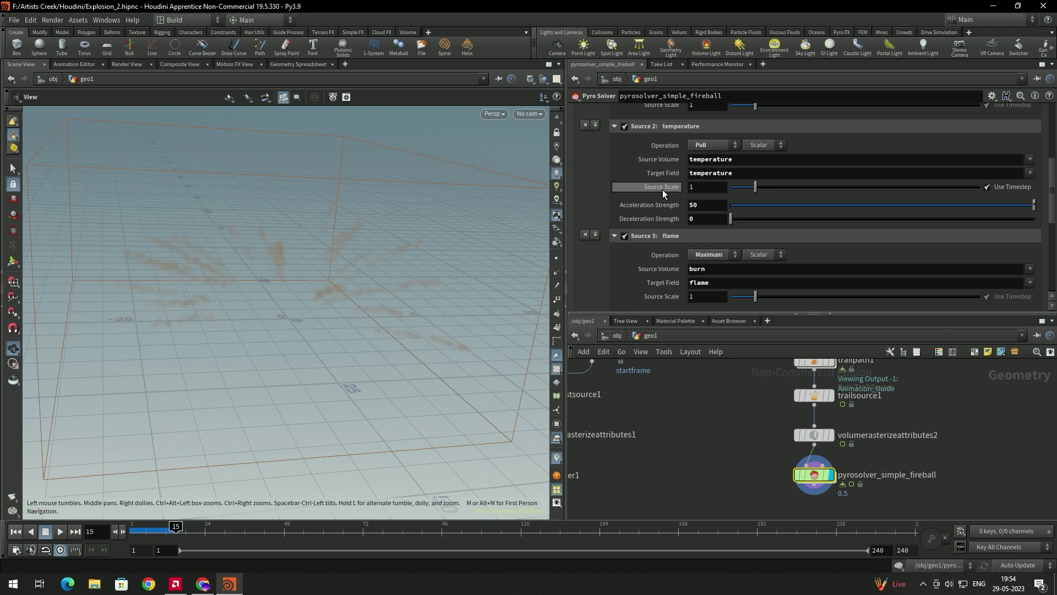
scroll(661, 190, "up", 3)
scroll(654, 200, "up", 5)
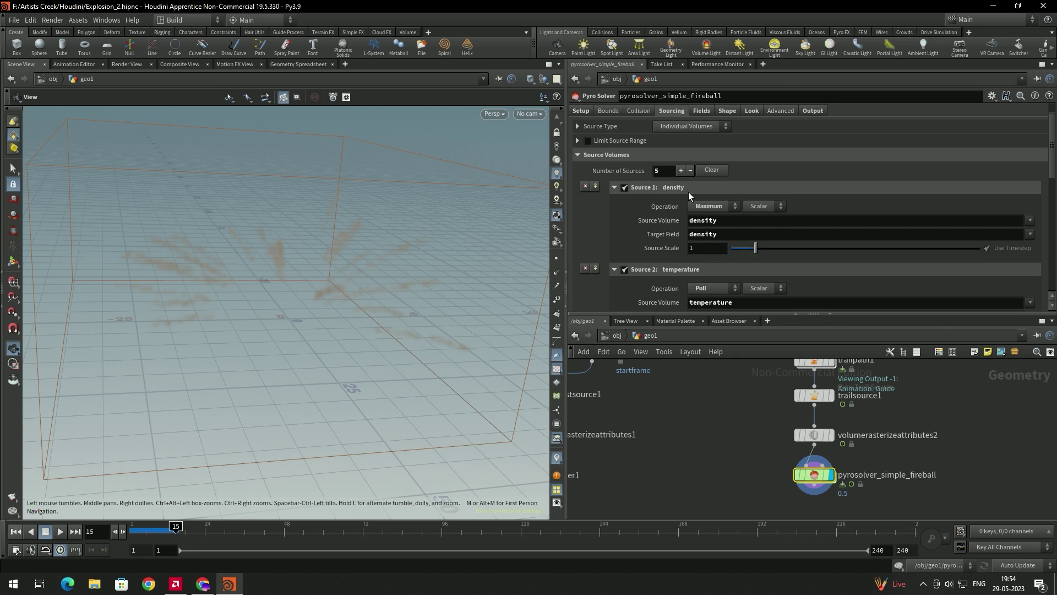
left_click(698, 206)
left_click(709, 229)
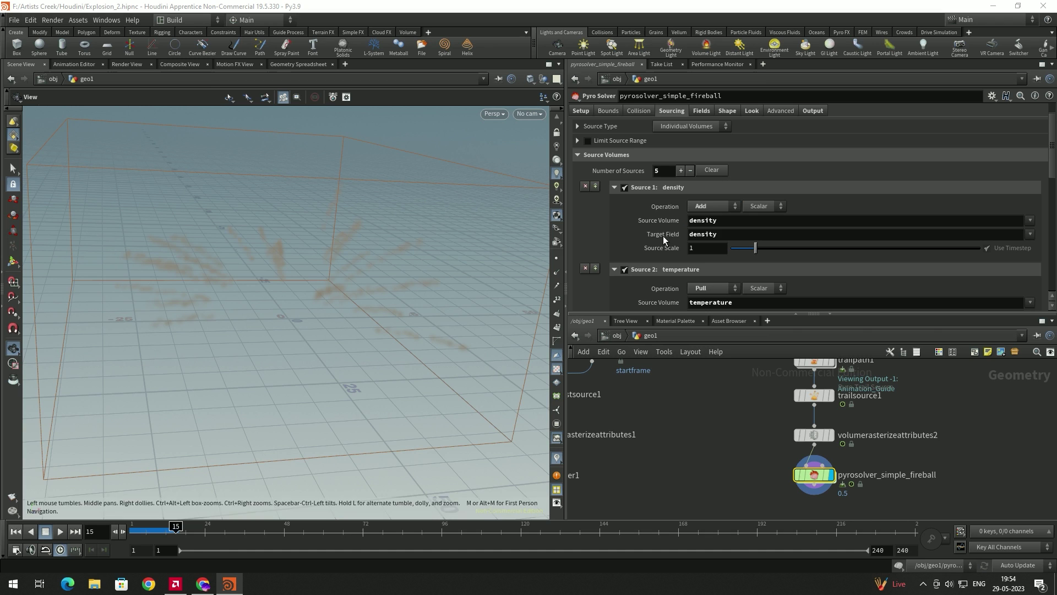
left_click_drag(355, 264, 390, 330)
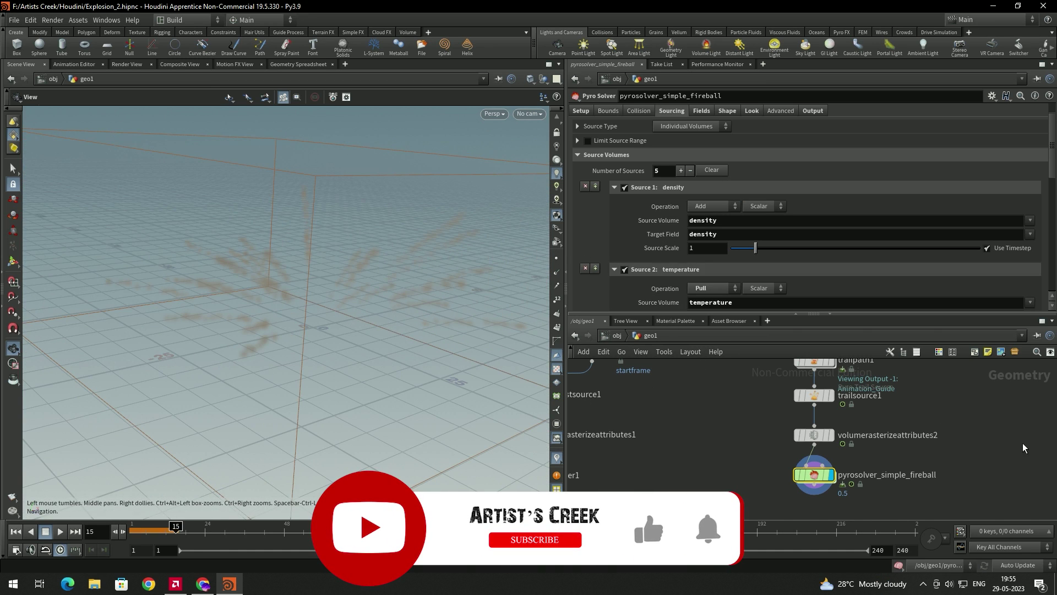
Display the trail source node and raise its trailing Length to about 3.99 and Radius to about 0.459.
left_click(816, 391)
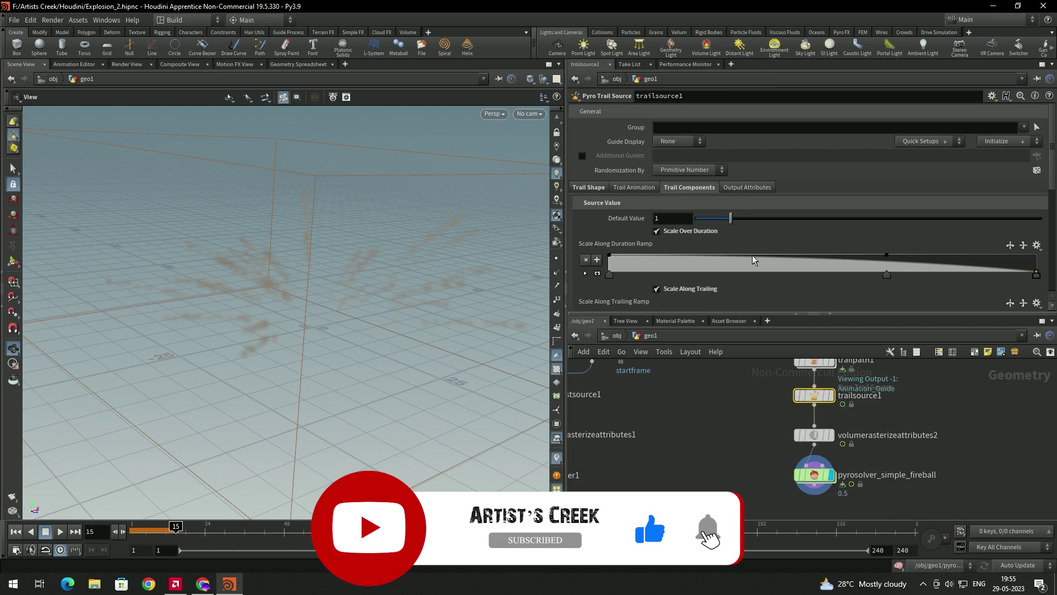
key("r")
left_click(588, 187)
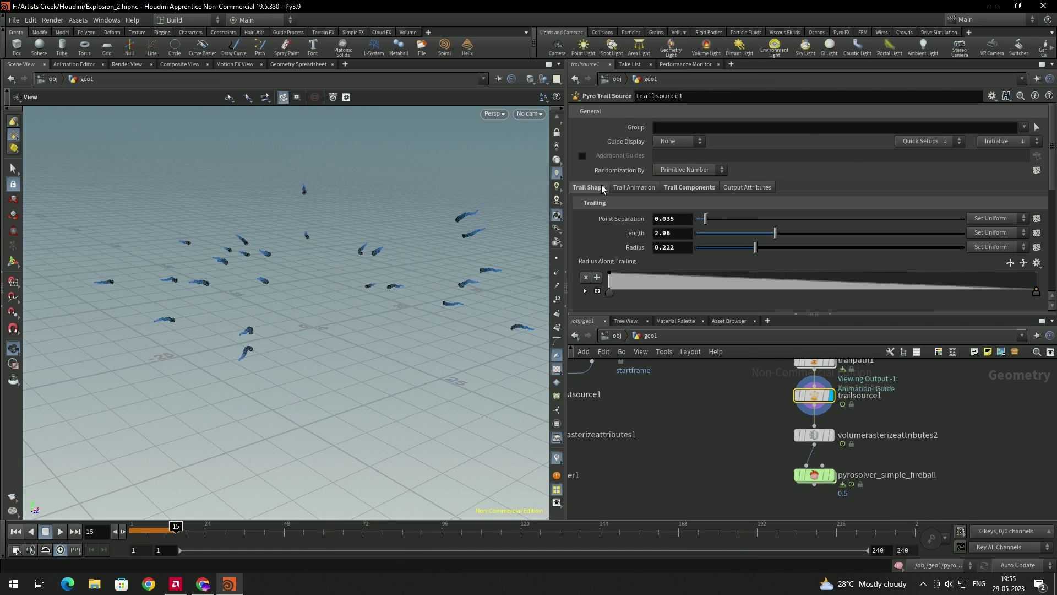
left_click_drag(775, 233, 804, 237)
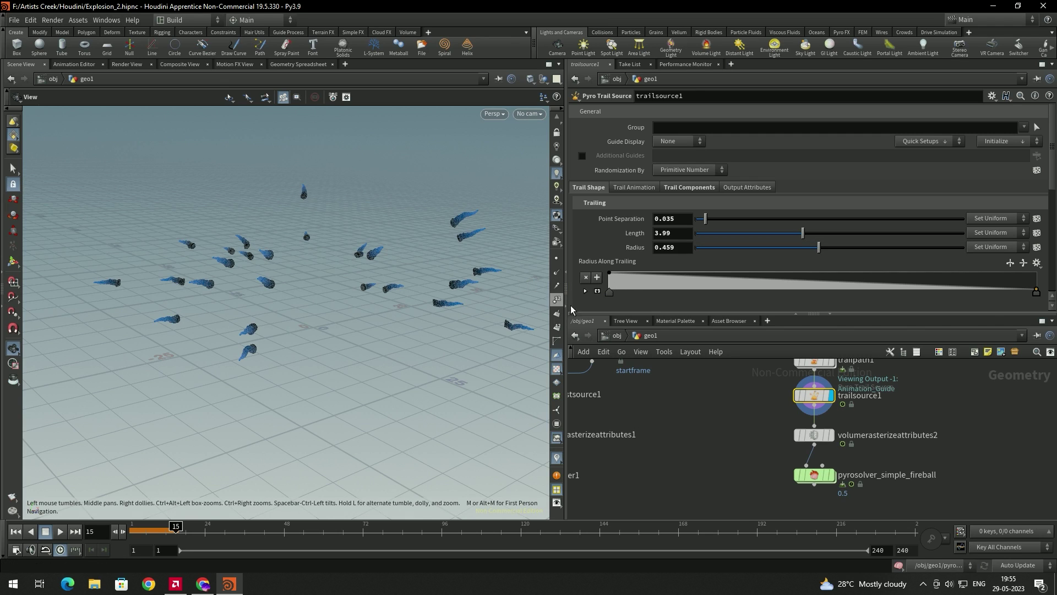
Display the fireball solver and replay the trail simulation from the first frame to about frame 13.
mouse_move(836, 482)
left_click_drag(353, 312, 375, 247)
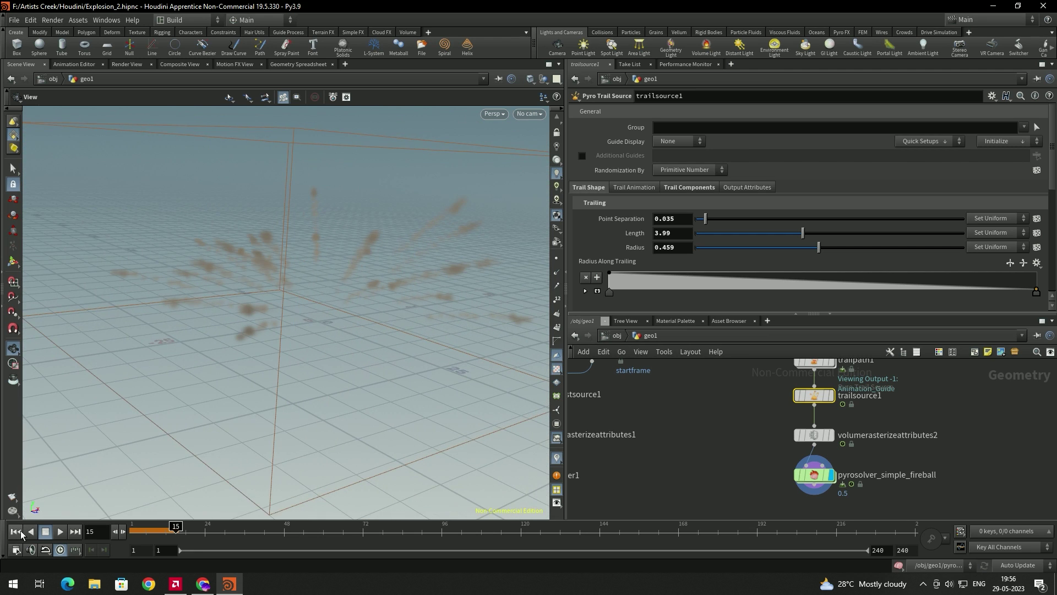
left_click(16, 531)
left_click(60, 531)
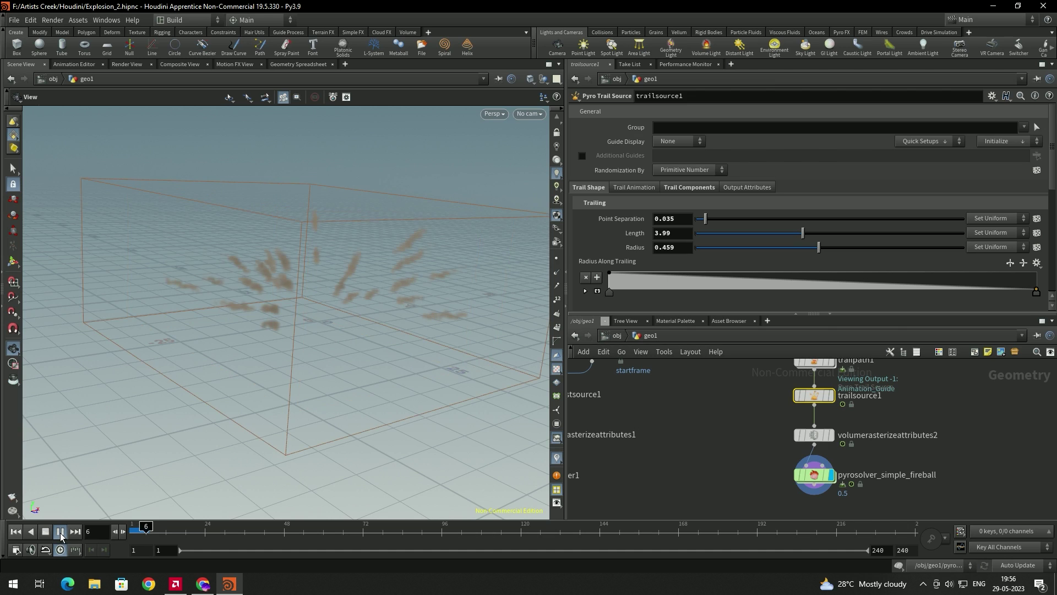
left_click(61, 531)
Add a Merge node, connect pyrobakevolume1 and pyrosolver_simple_fireball to it, and display the merged result.
scroll(765, 408, "down", 5)
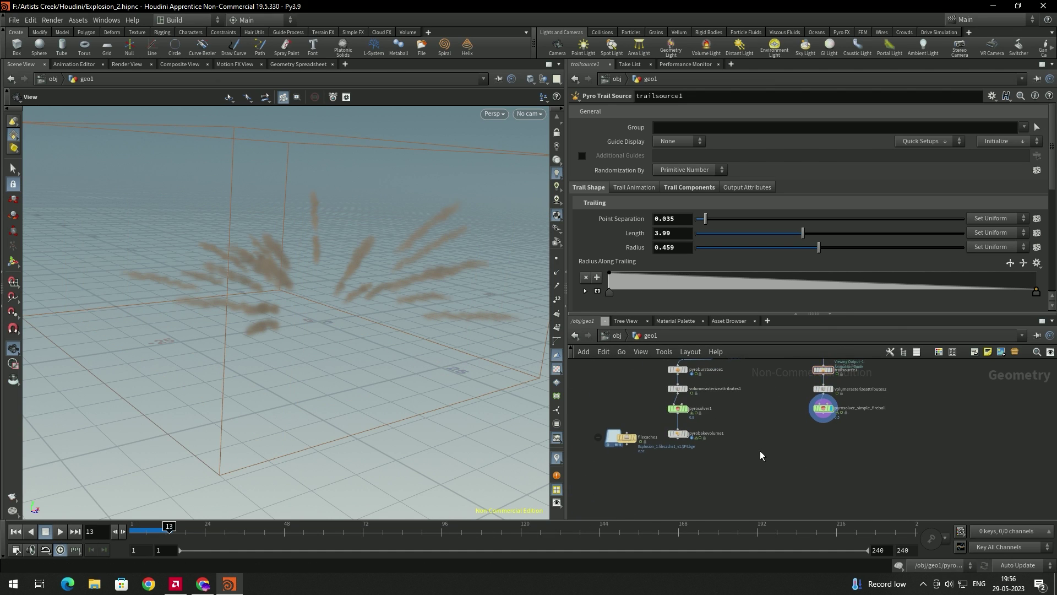
key("Tab")
type("merge")
key("Return")
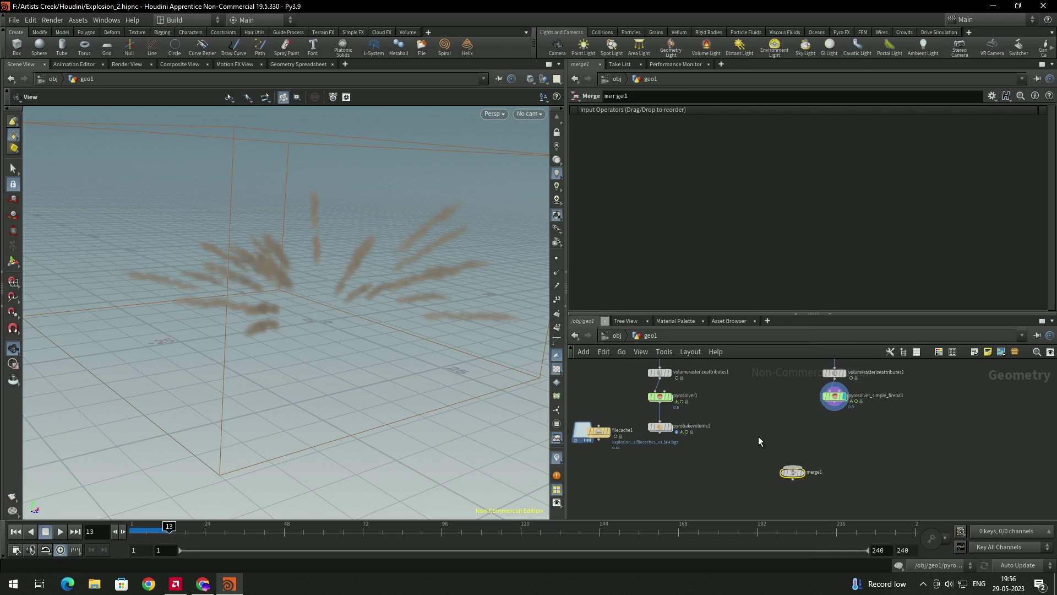
left_click(795, 314)
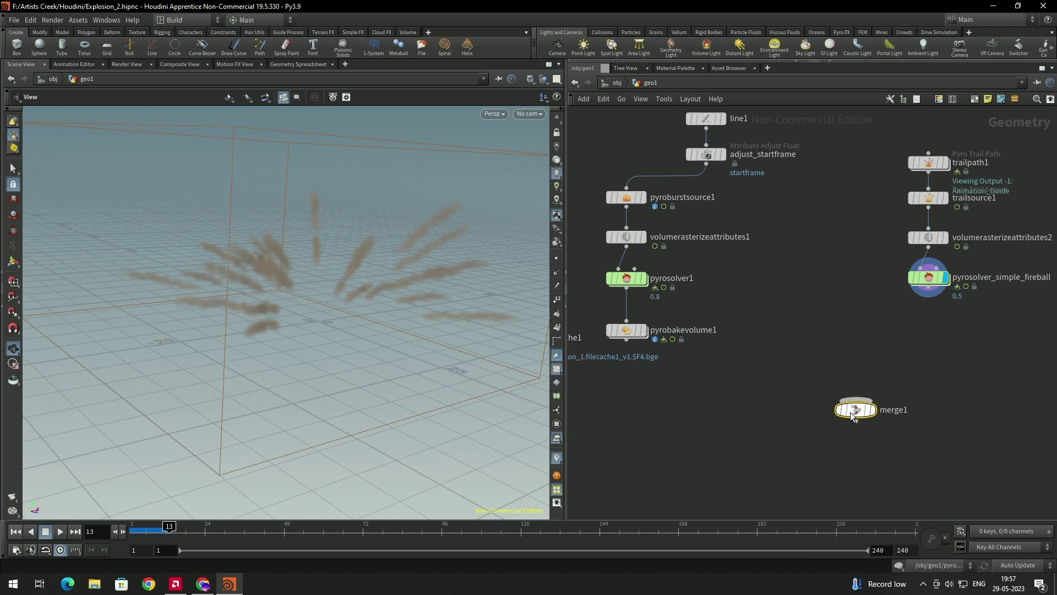
left_click_drag(857, 411, 782, 426)
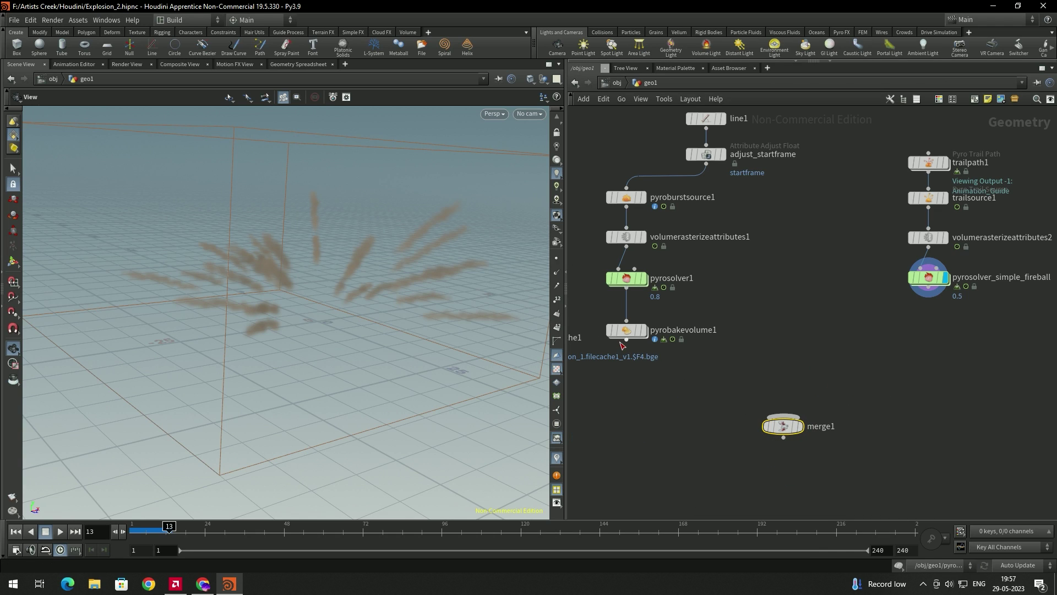
left_click_drag(662, 358, 781, 414)
left_click_drag(928, 298, 789, 414)
left_click(801, 425)
Play the merged explosion and trails from the first frame to about frame 19 and inspect them in the viewport.
left_click_drag(431, 321, 410, 330)
left_click(16, 531)
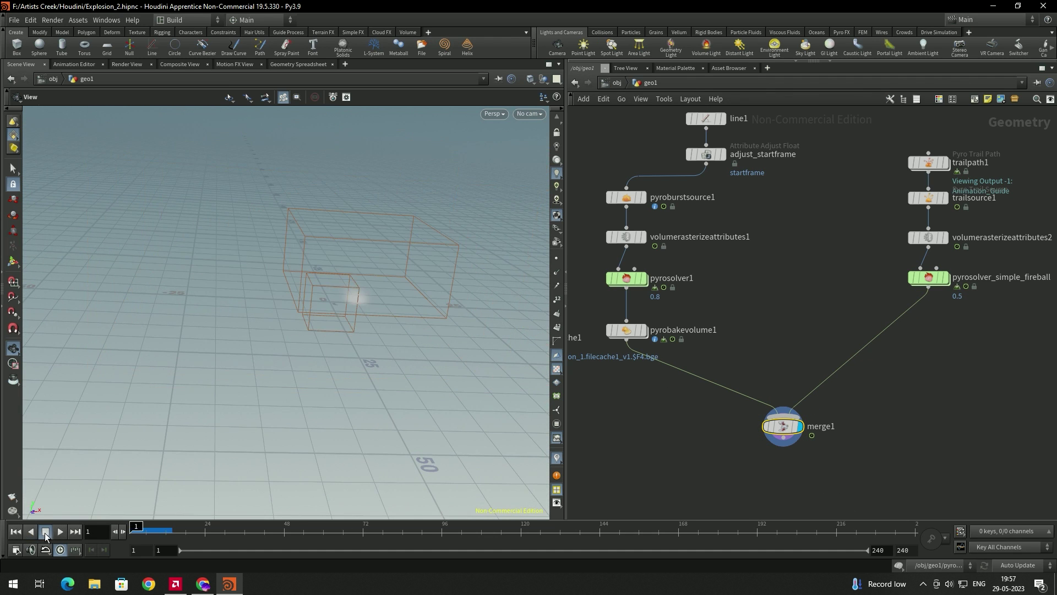
left_click(60, 531)
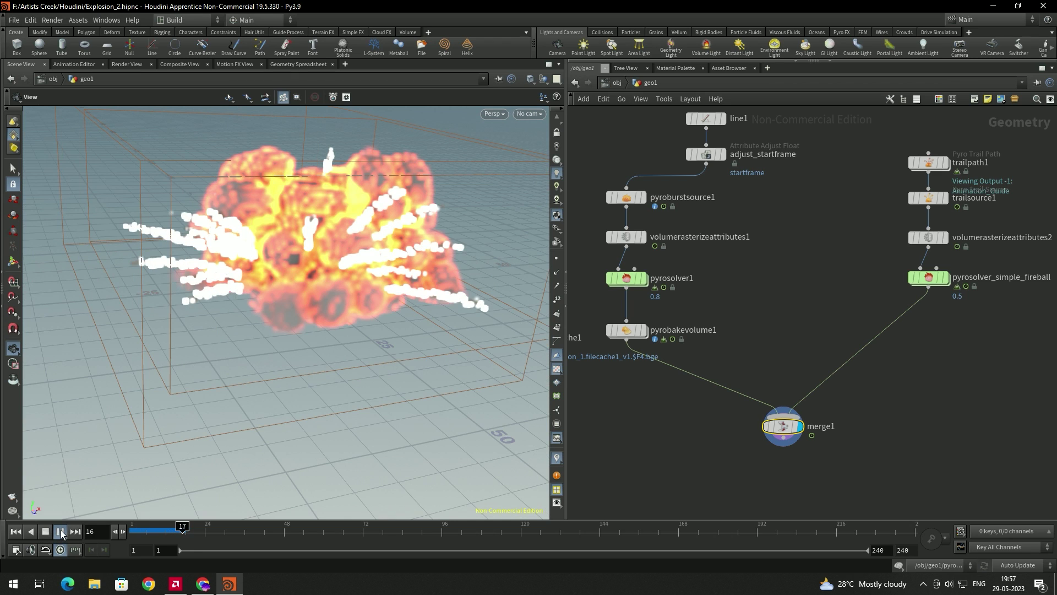
left_click_drag(297, 396, 314, 374)
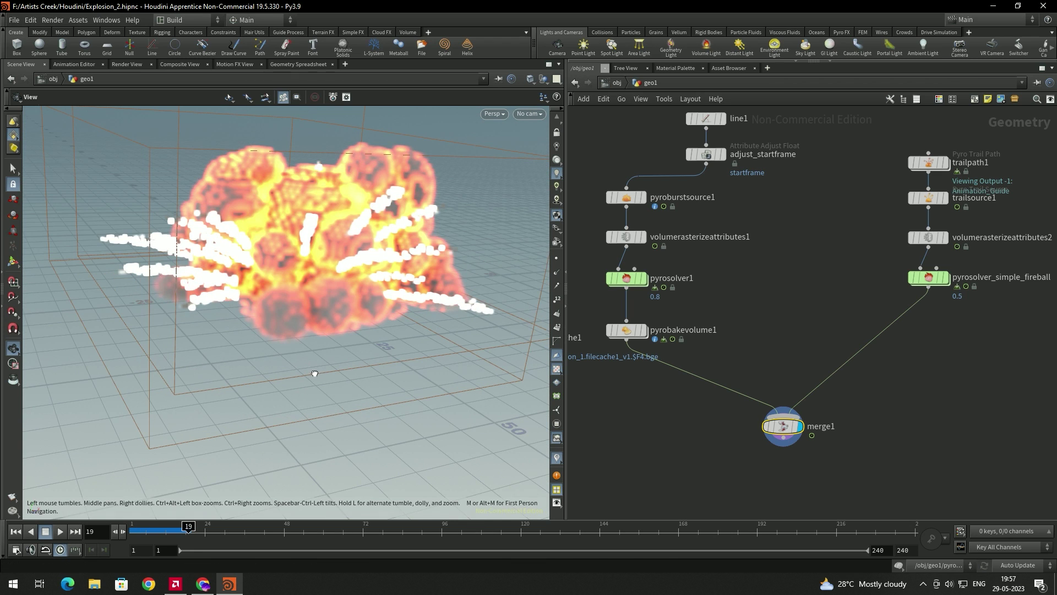
left_click_drag(336, 282, 345, 275)
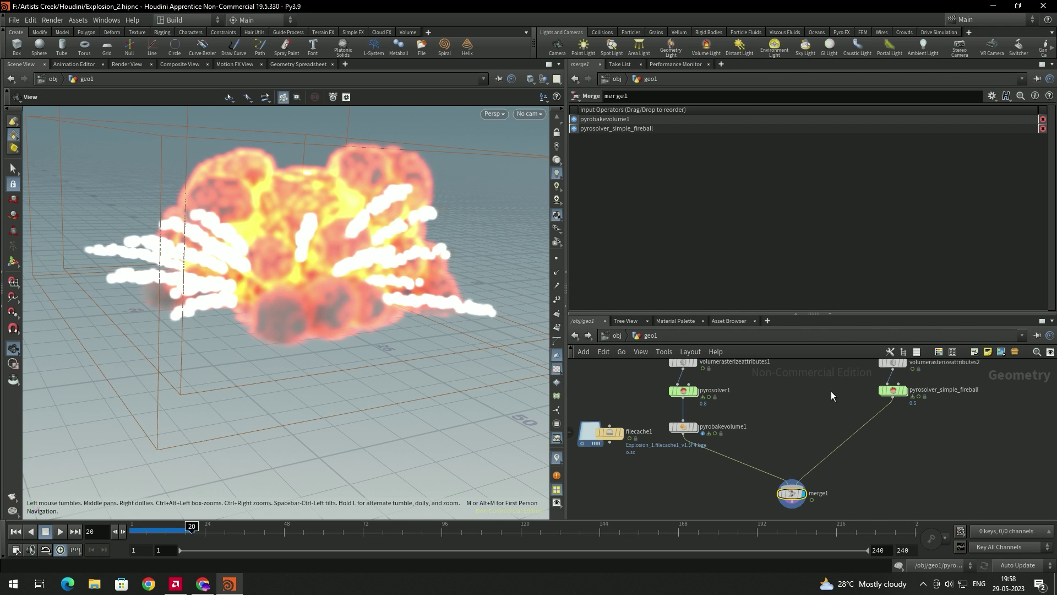
Set the Start Frame in the Trail Generation settings of the trailpath1 node to 10.
middle_click_drag(842, 402, 828, 453)
left_click(857, 393)
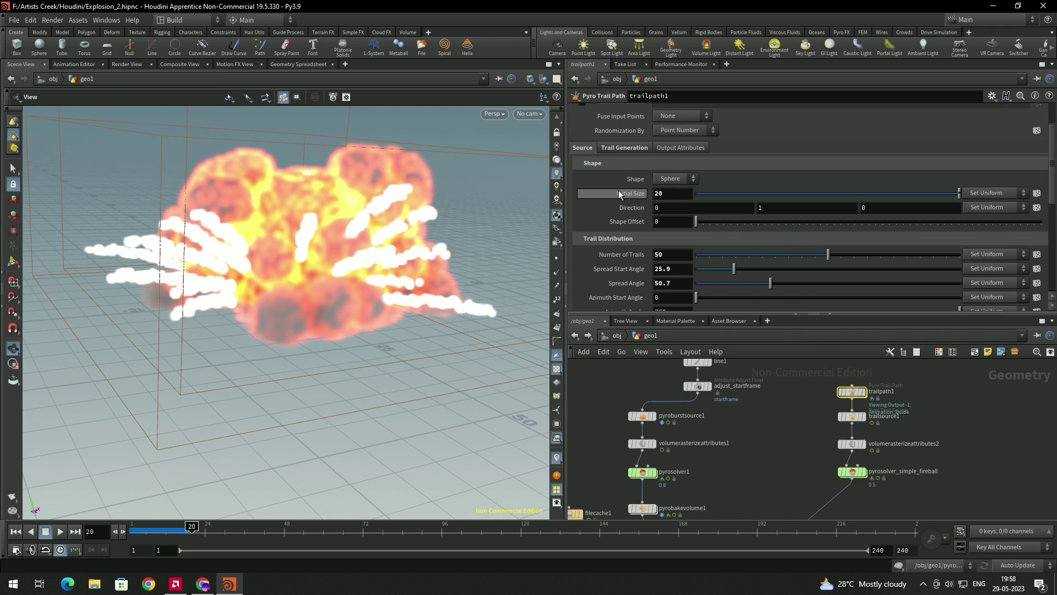
left_click(623, 148)
scroll(625, 217, "down", 6)
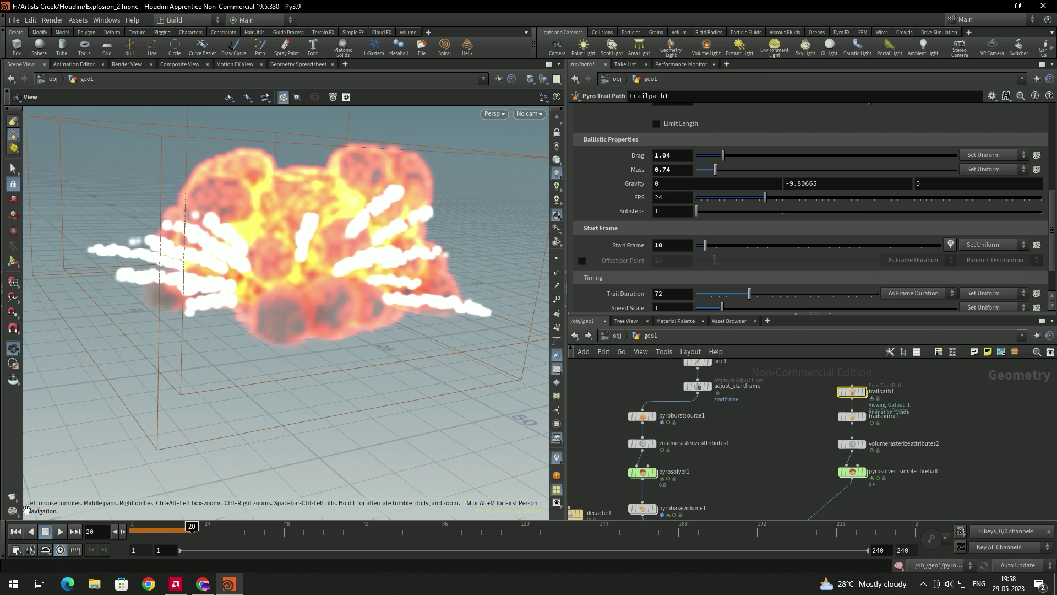
Replay the merged simulation from the first frame to about frame 18 to check the trail timing.
left_click(15, 531)
left_click(60, 532)
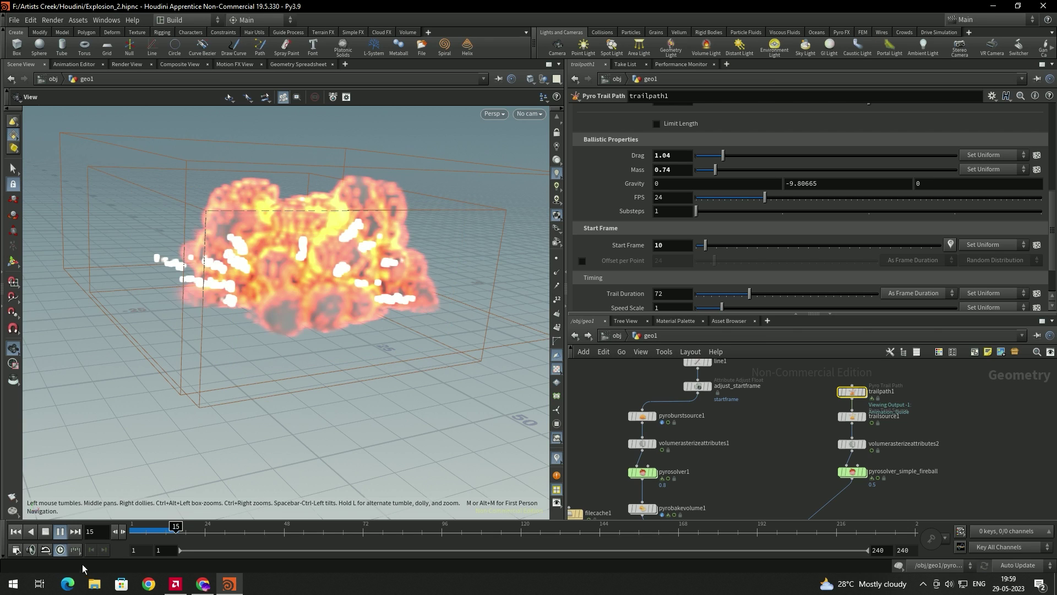
left_click(60, 531)
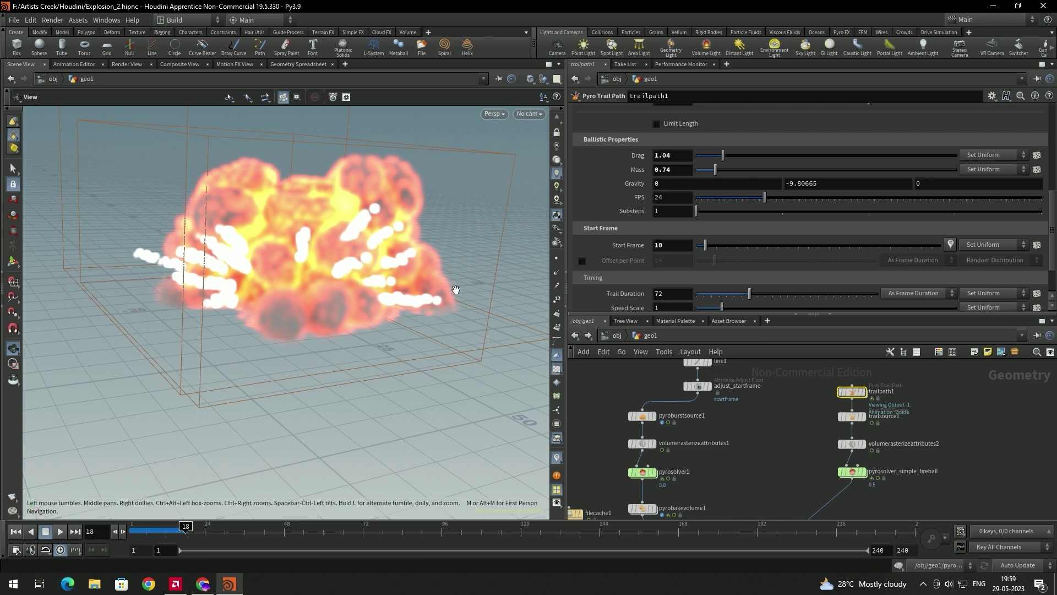
Display the trailsource1 node and set its trailing Point Separation to 0.07.
left_click(854, 417)
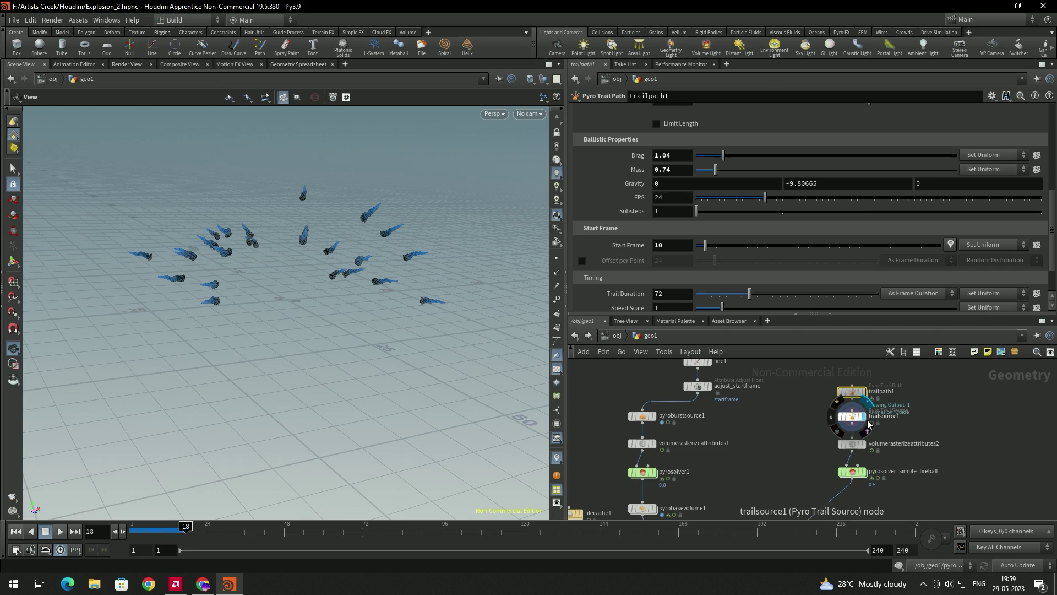
left_click(852, 417)
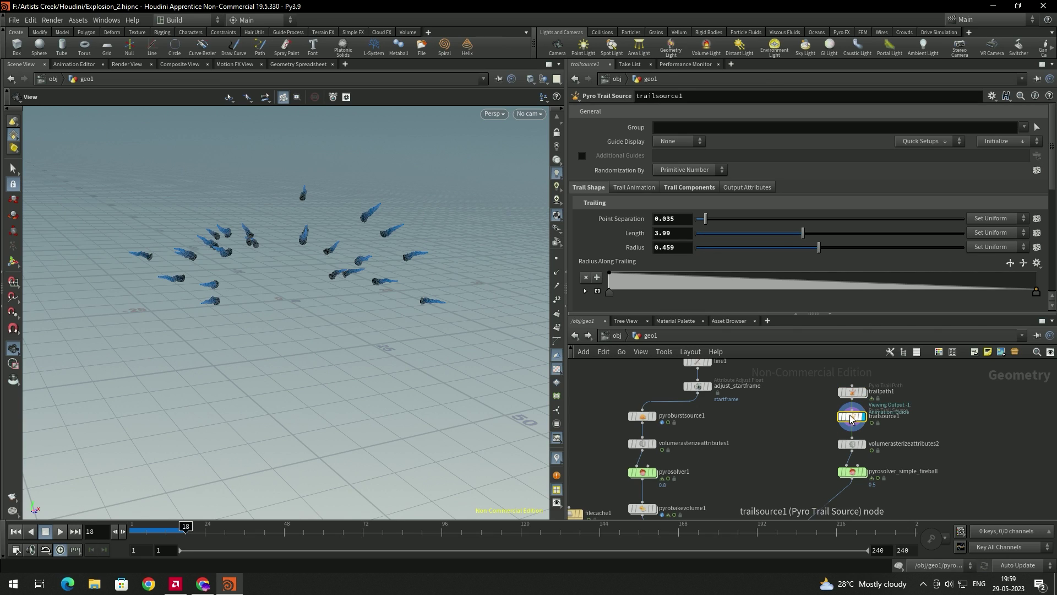
double_click(673, 221)
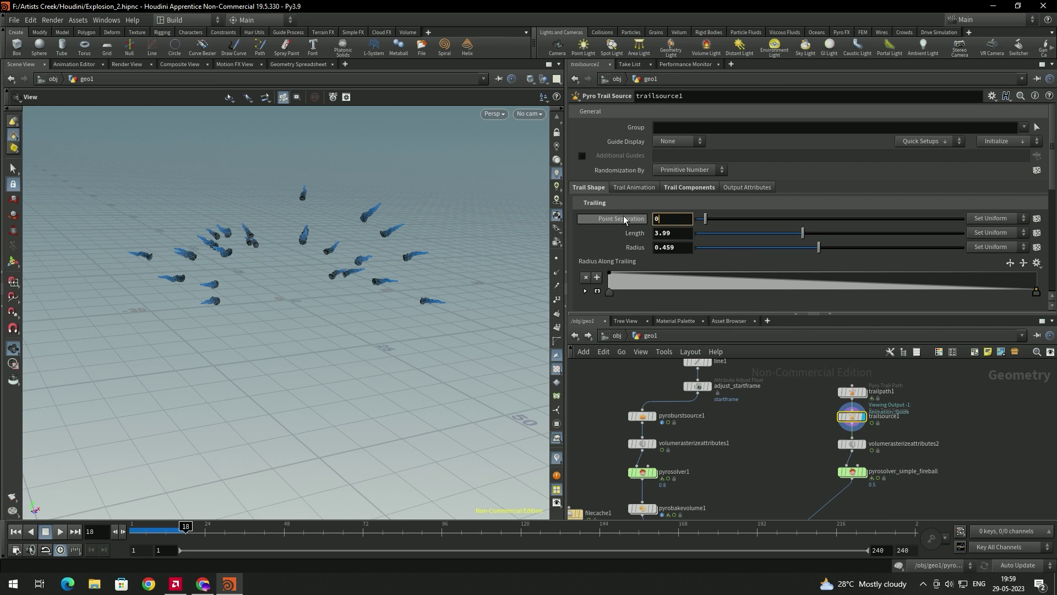
type("0.07")
key("Return")
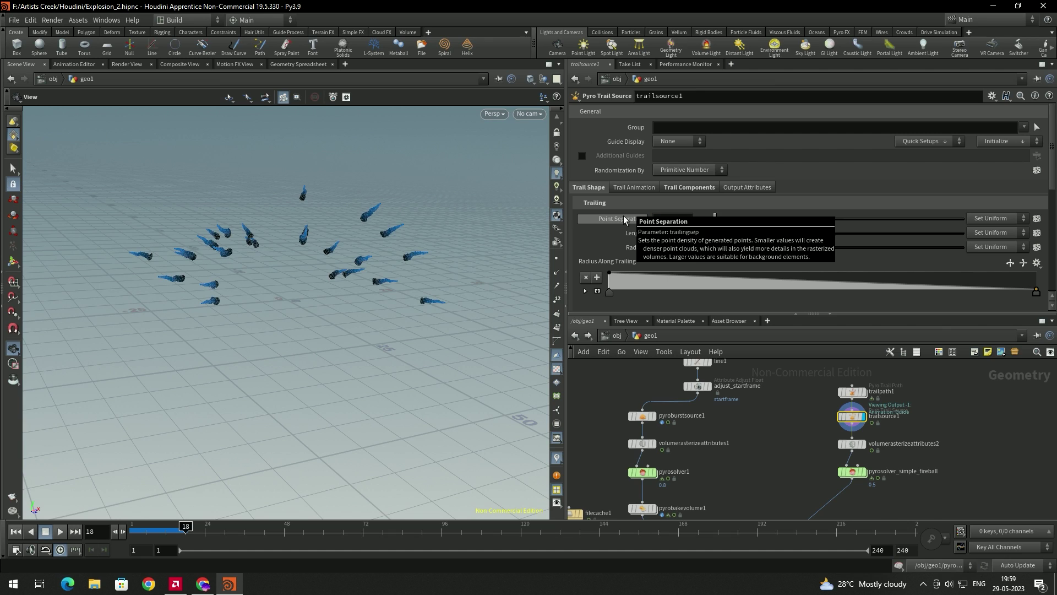
Delete the channel reference on the Voxel Size of volumerasterizeattributes2.
scroll(847, 440, "up", 3)
left_click(854, 446)
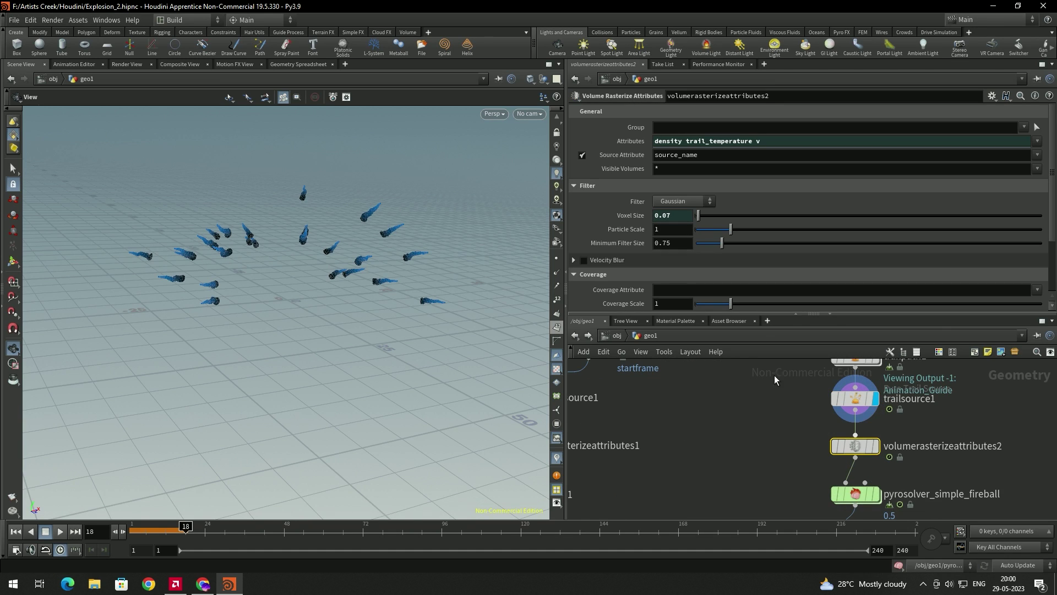
right_click(636, 215)
left_click(679, 352)
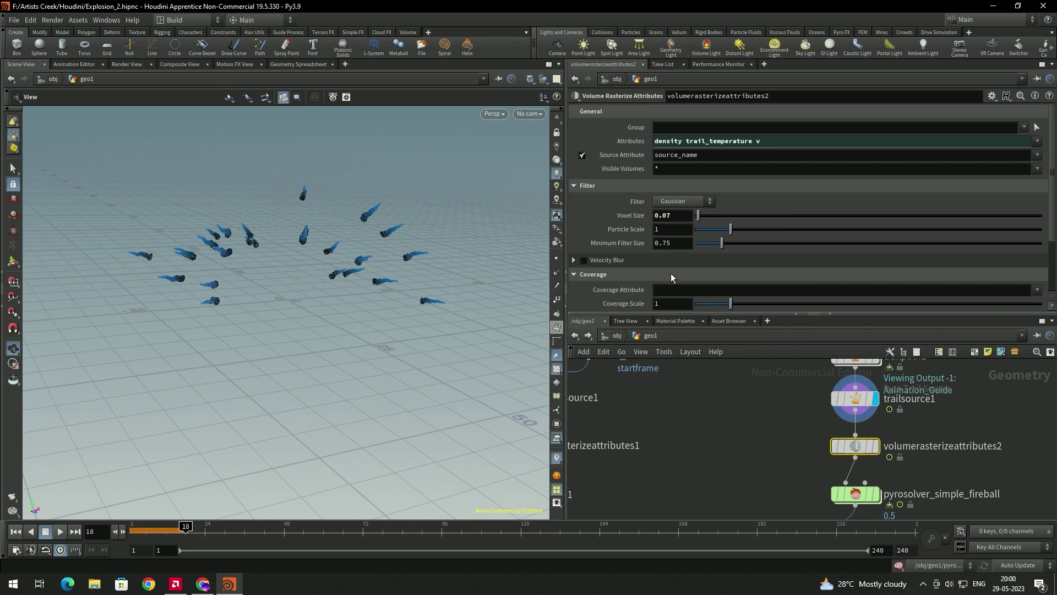
Copy the fireball solver's Voxel Size parameter and paste it as a relative reference into the Voxel Size of volumerasterizeattributes2.
left_click(869, 491)
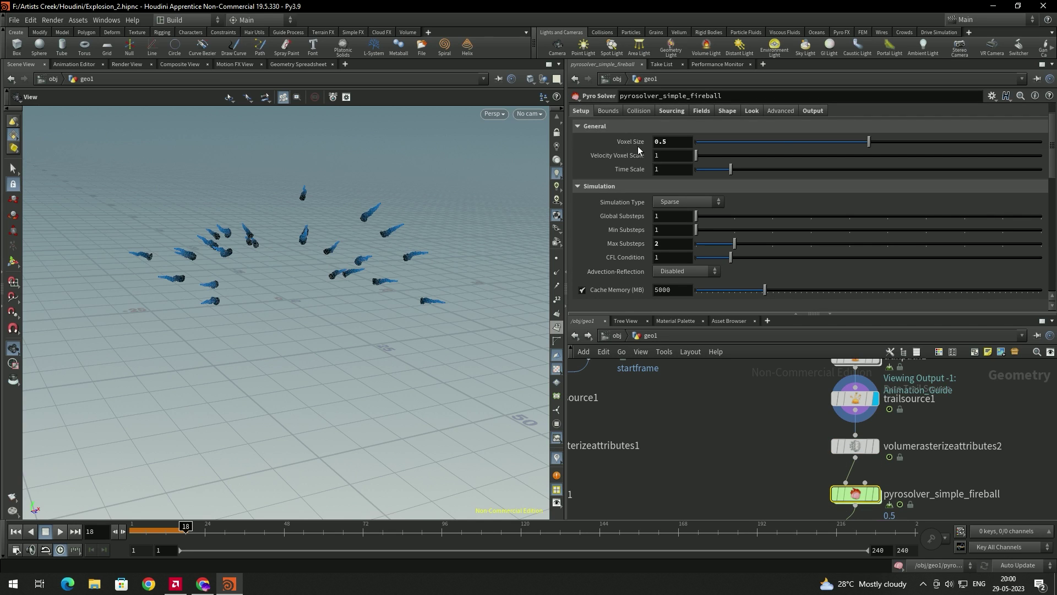
right_click(636, 143)
left_click(676, 225)
left_click(855, 446)
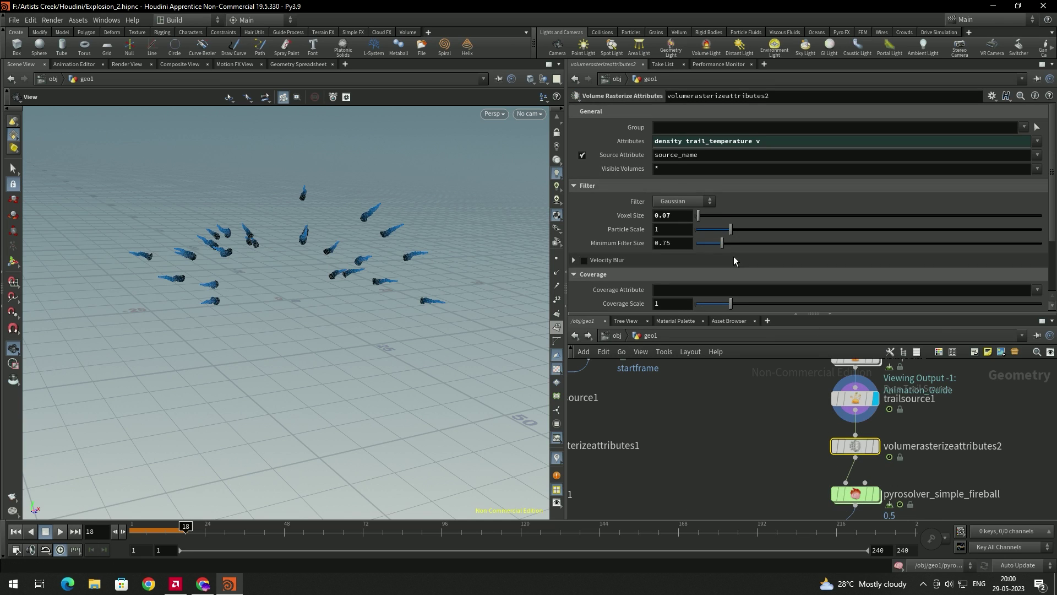
right_click(632, 216)
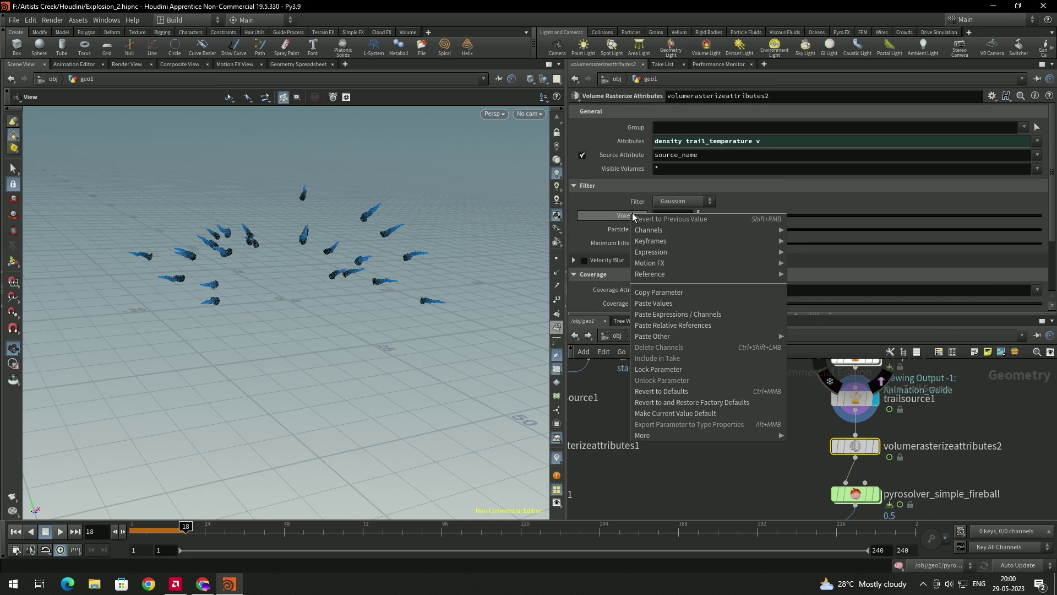
left_click(680, 325)
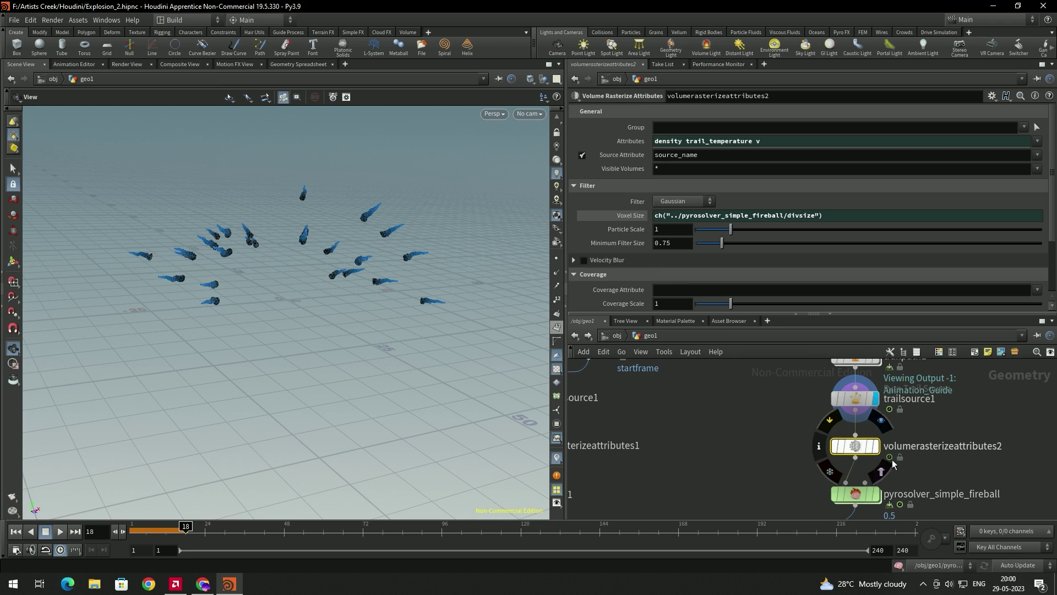
Check the linked voxel size settings on both nodes and display the simple fireball solver's output.
left_click(860, 496)
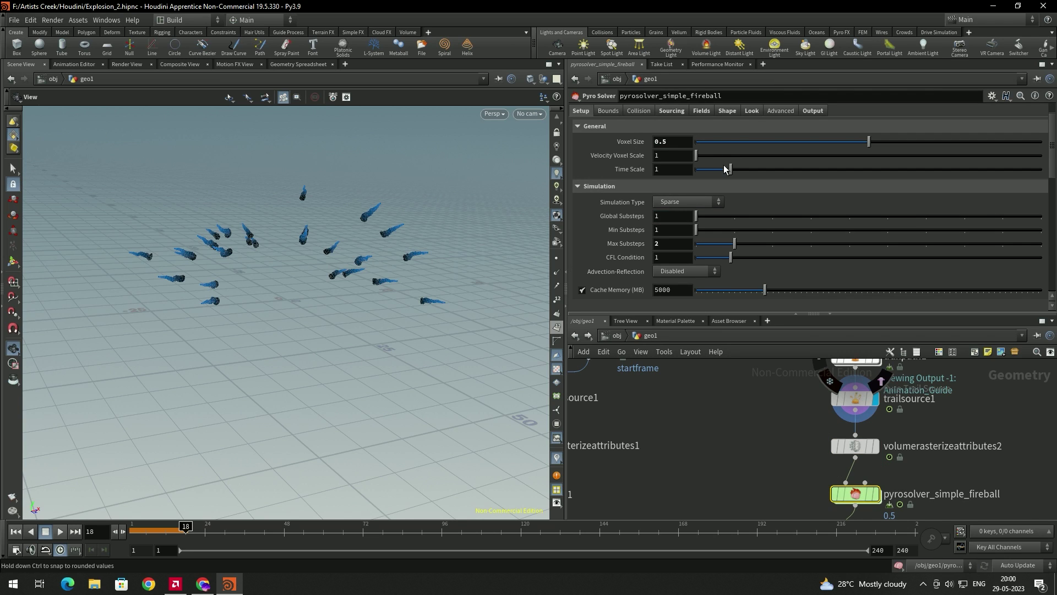
left_click(857, 445)
middle_click_drag(945, 473, 916, 412)
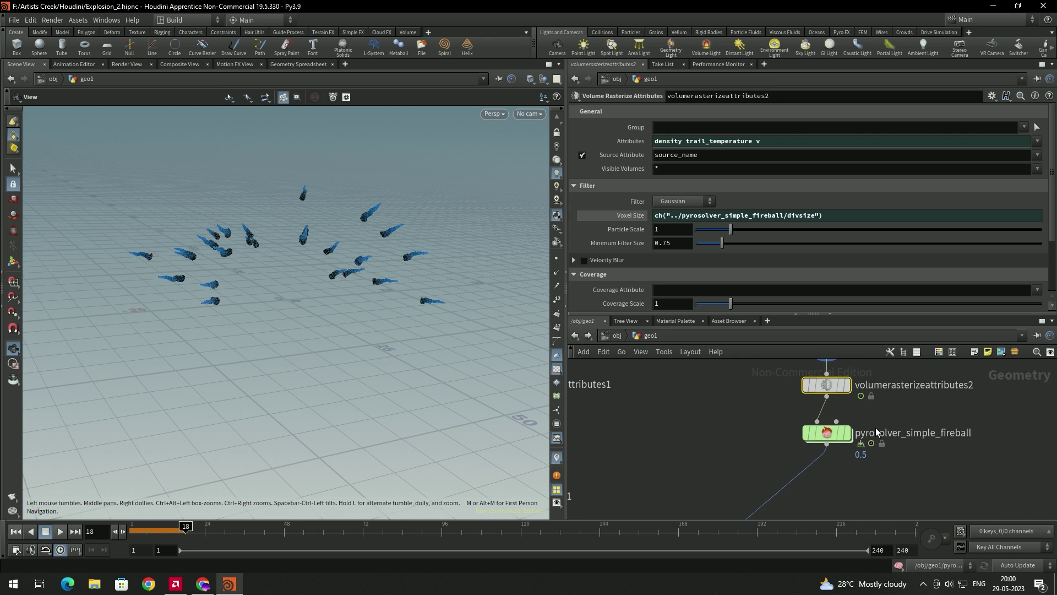
left_click(847, 433)
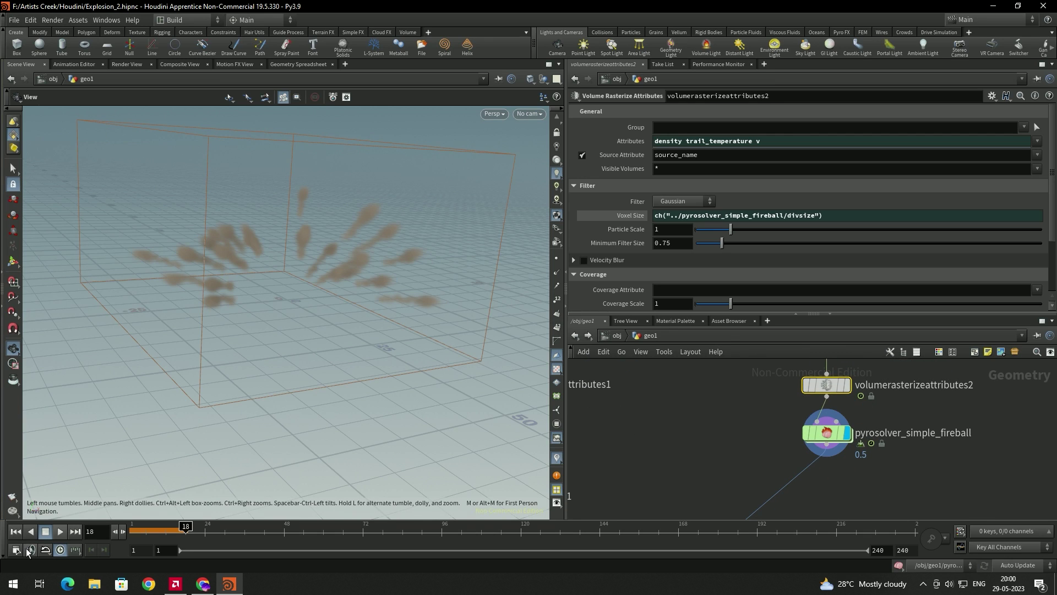
Play the trail simulation from the first frame.
left_click(15, 532)
left_click(64, 533)
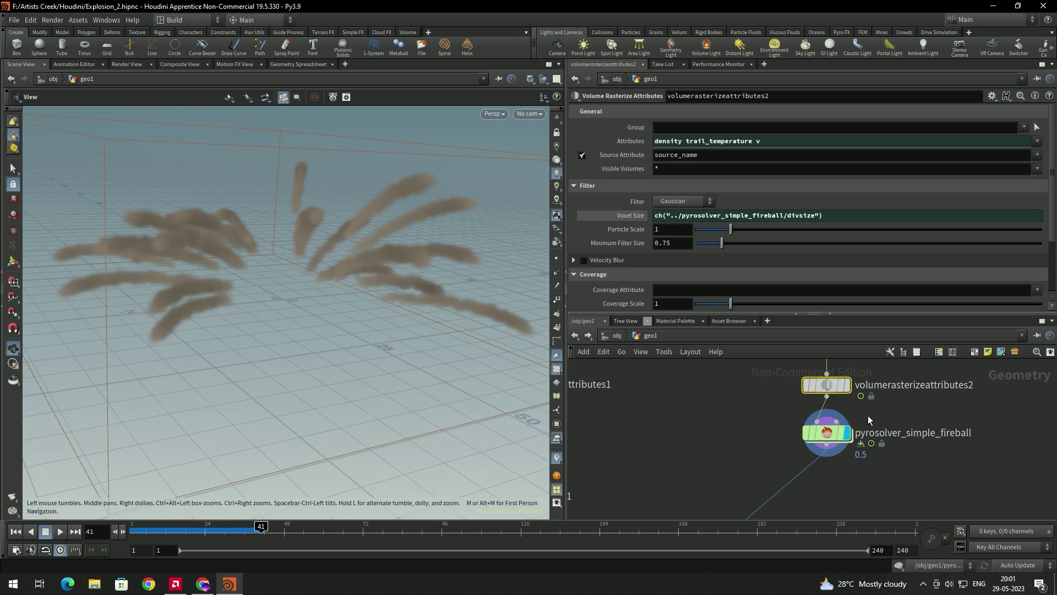
Disable the Flame field on the pyrosolver_simple_fireball node.
left_click(826, 433)
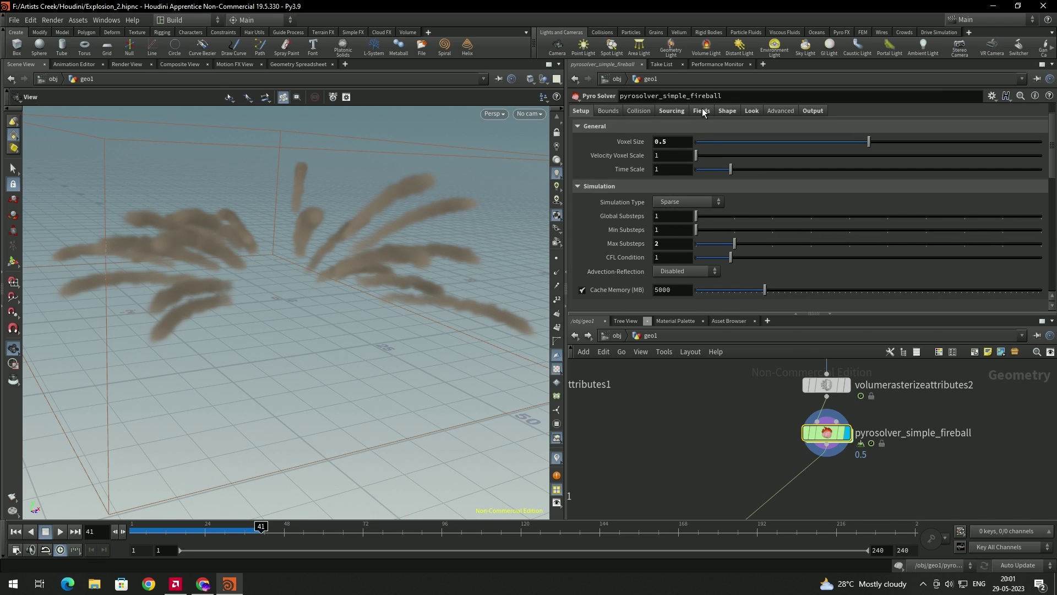
left_click(703, 111)
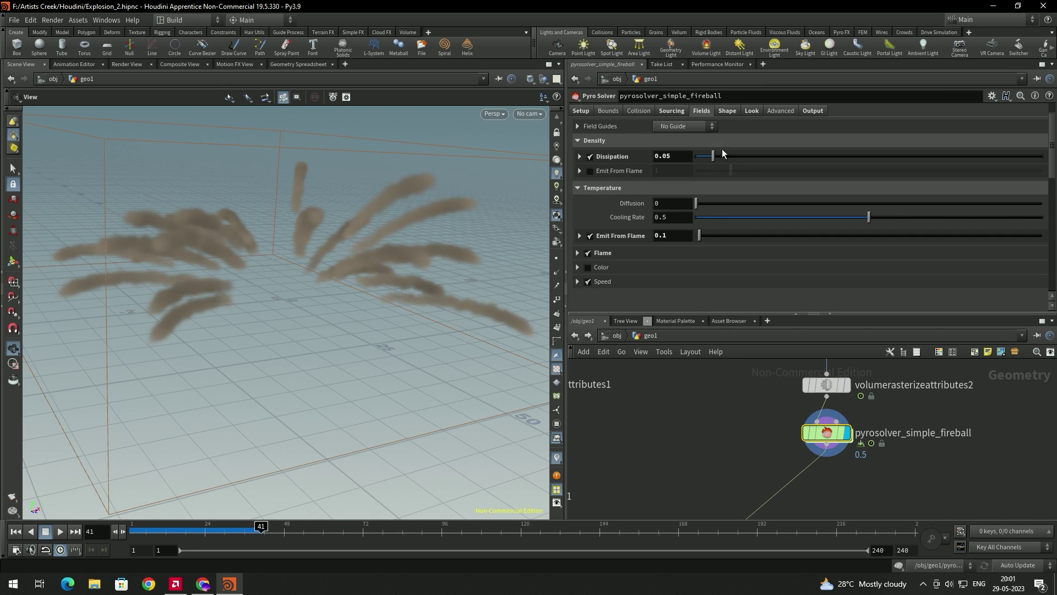
left_click(605, 253)
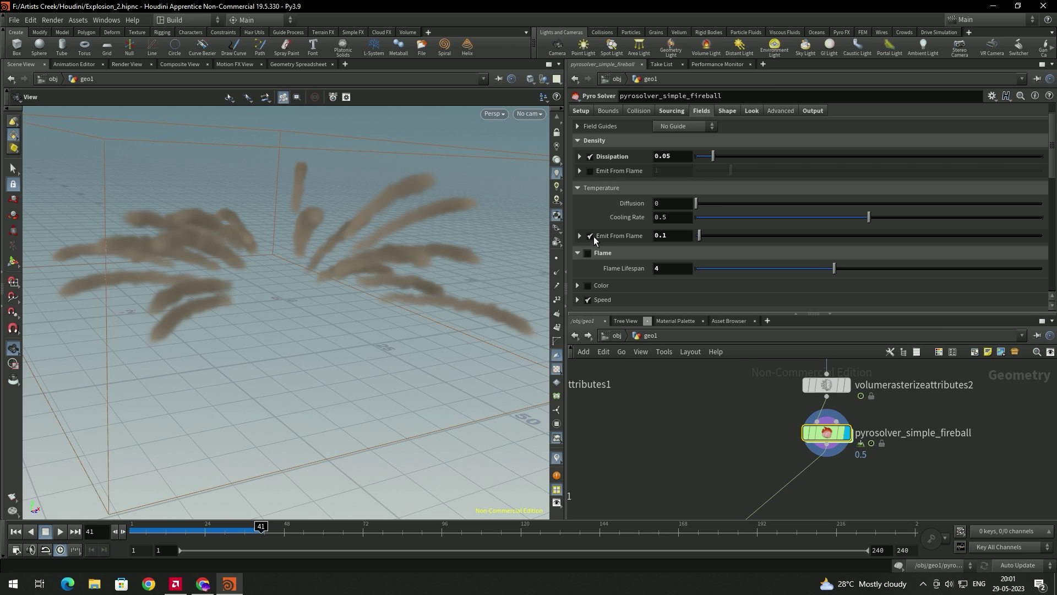
left_click(593, 236)
left_click(594, 236)
Set the fireball solver's density Dissipation to 0.01 and replay the simulation from the start.
scroll(693, 161, "down", 1)
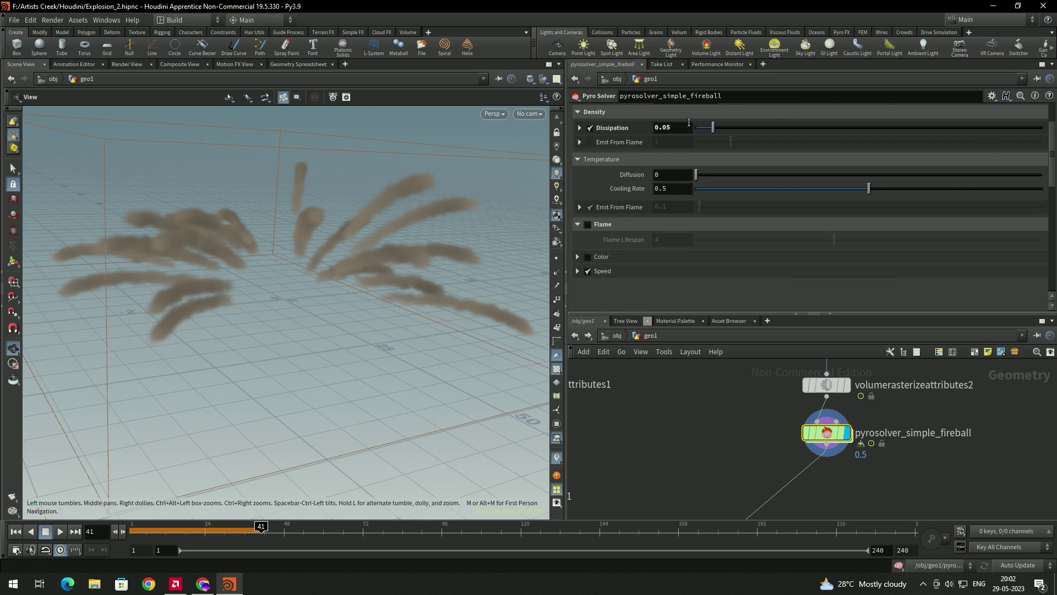
type("0.01")
key("Return")
left_click(16, 531)
left_click(60, 531)
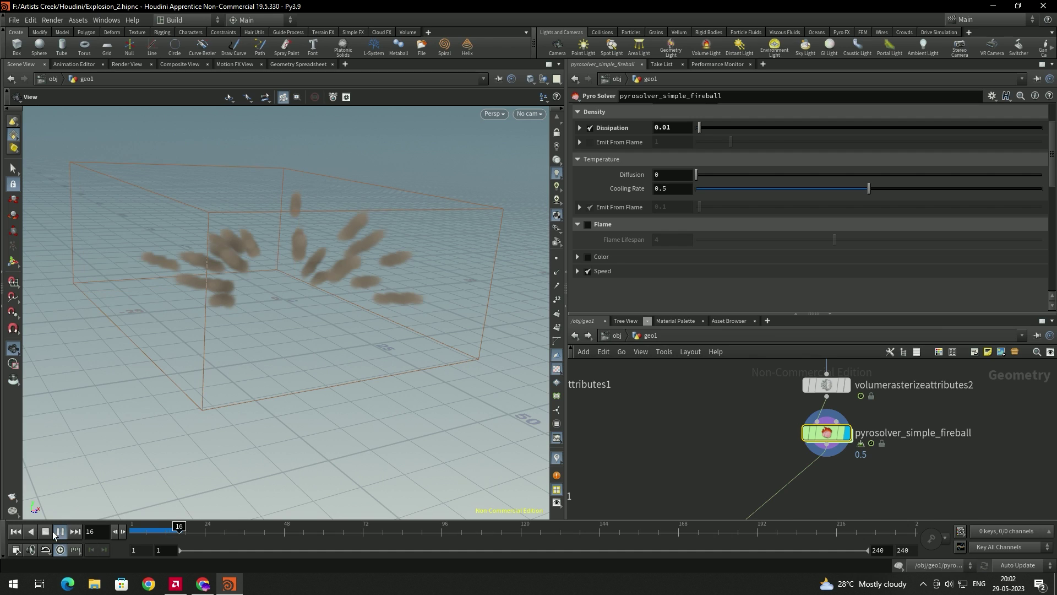
left_click(46, 531)
Display merge1 and inspect the trails combined with the explosion from several angles.
left_click_drag(275, 305, 286, 279)
scroll(286, 279, "down", 1)
middle_click_drag(711, 396, 727, 320)
scroll(712, 406, "down", 3)
scroll(715, 450, "up", 3)
left_click(687, 408)
left_click_drag(263, 353, 314, 318)
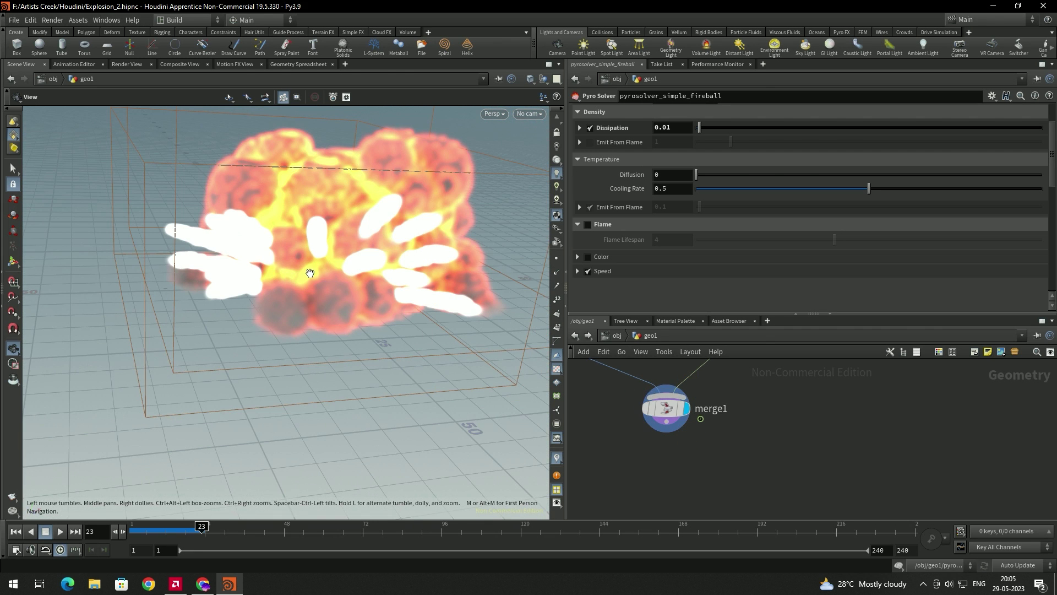
left_click_drag(416, 259, 424, 238)
Display the pyrosolver_simple_fireball node and view its trails on their own.
middle_click_drag(907, 450, 863, 555)
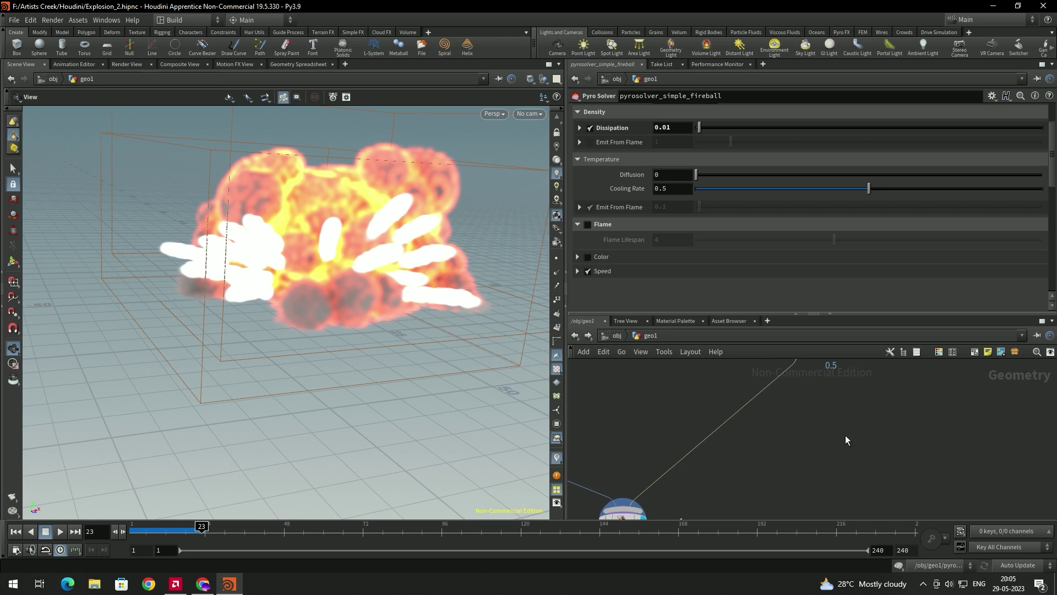
middle_click_drag(836, 453, 794, 519)
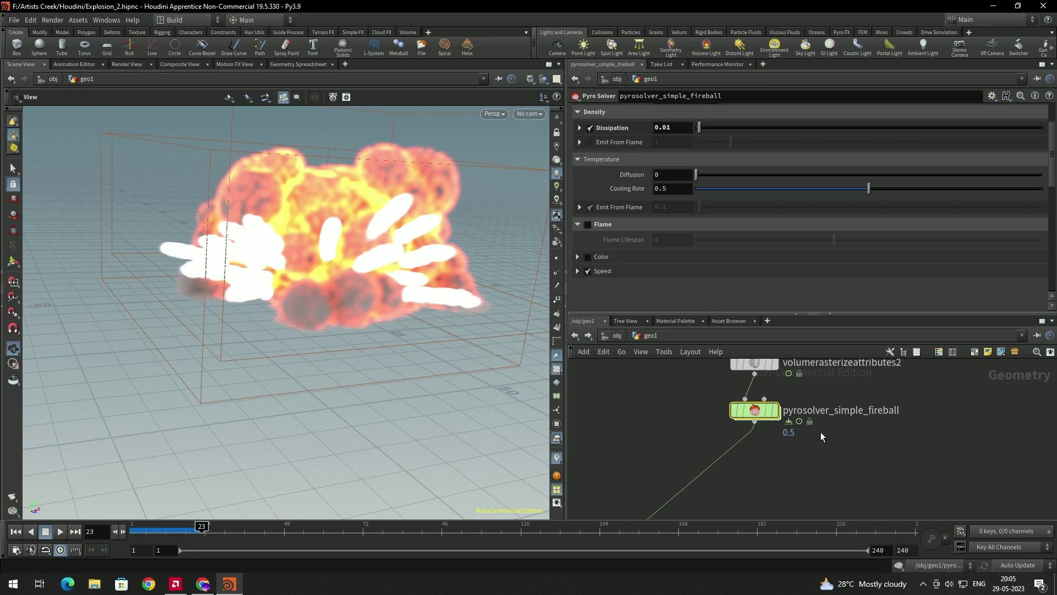
left_click(774, 409)
left_click_drag(365, 302, 484, 290)
Add a Blast node beside the fireball solver, feed it from volumerasterizeattributes2 and display it.
middle_click_drag(913, 424, 889, 445)
scroll(943, 393, "down", 3)
key("Tab")
type("blast")
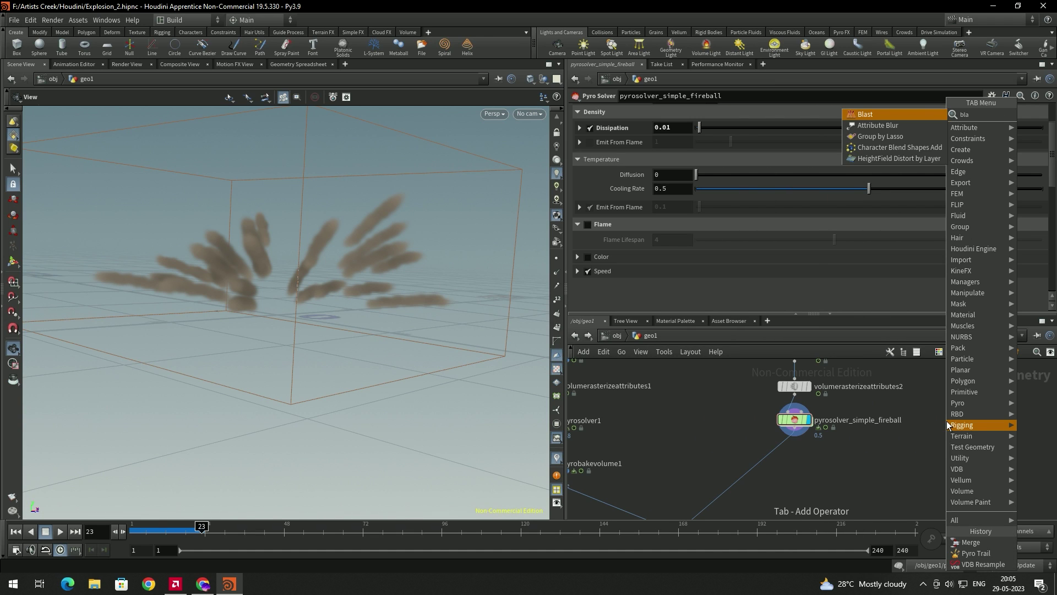
key("Return")
left_click(947, 420)
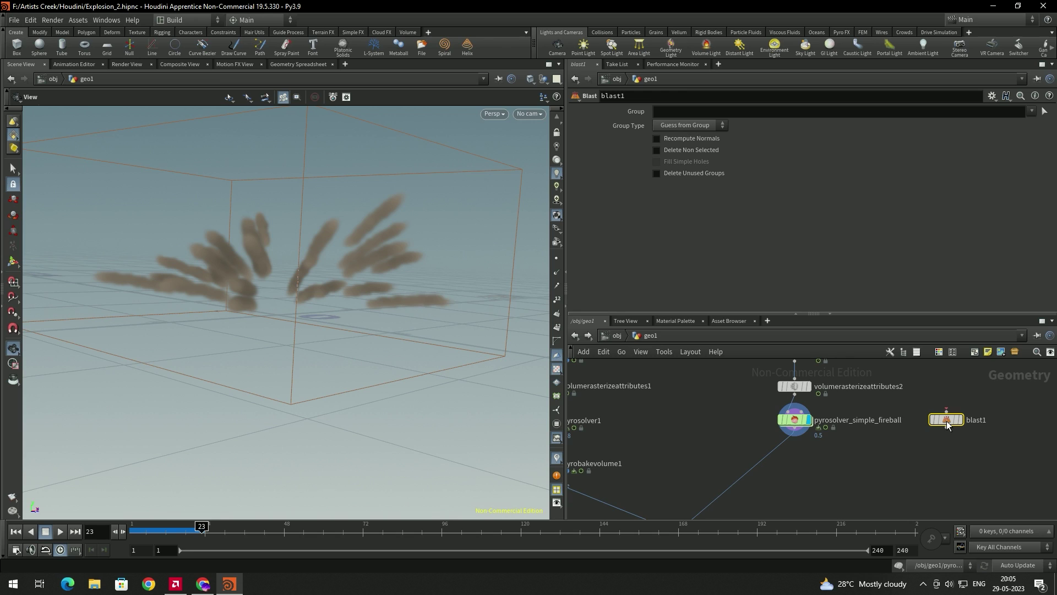
scroll(946, 421, "up", 1)
left_click_drag(776, 393, 945, 442)
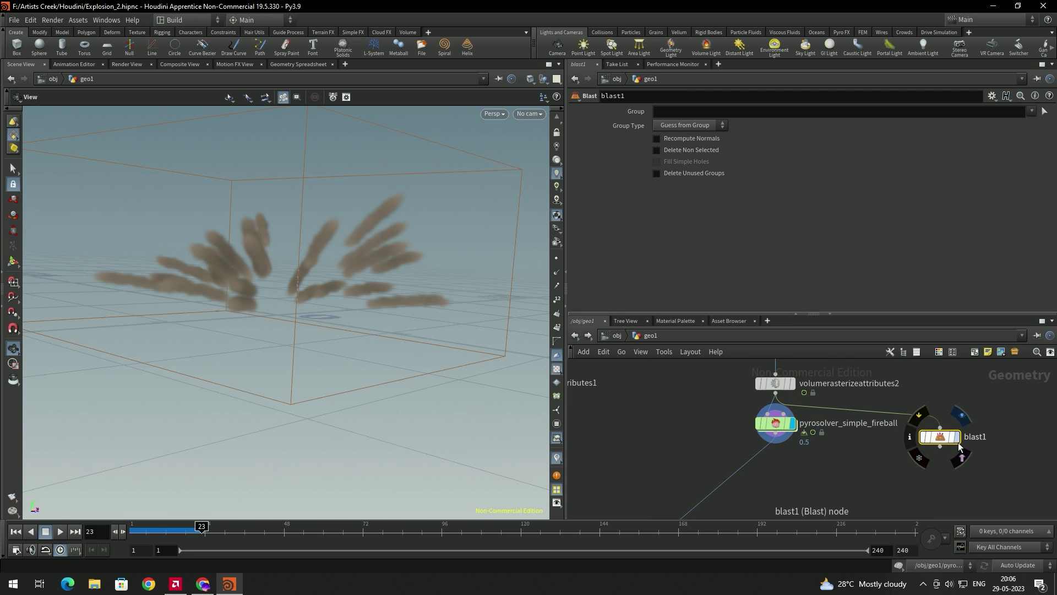
left_click(957, 437)
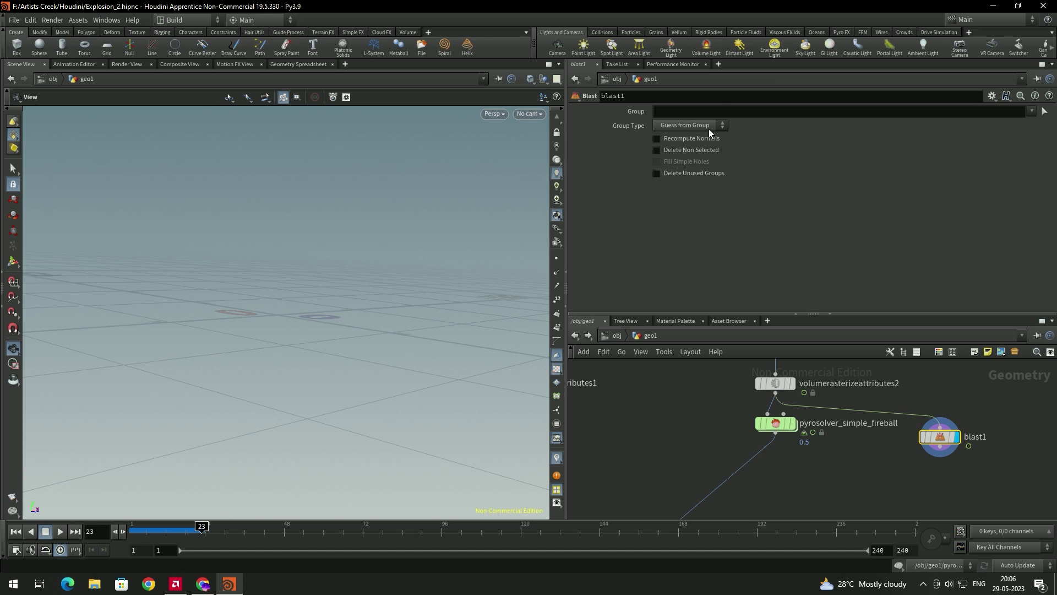
left_click(1031, 112)
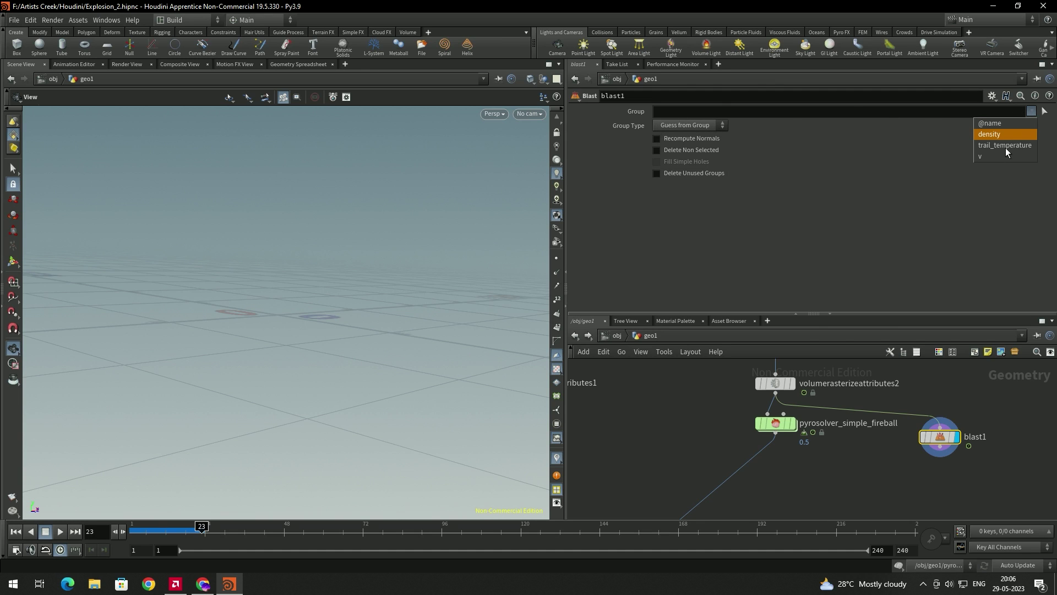
left_click(1005, 146)
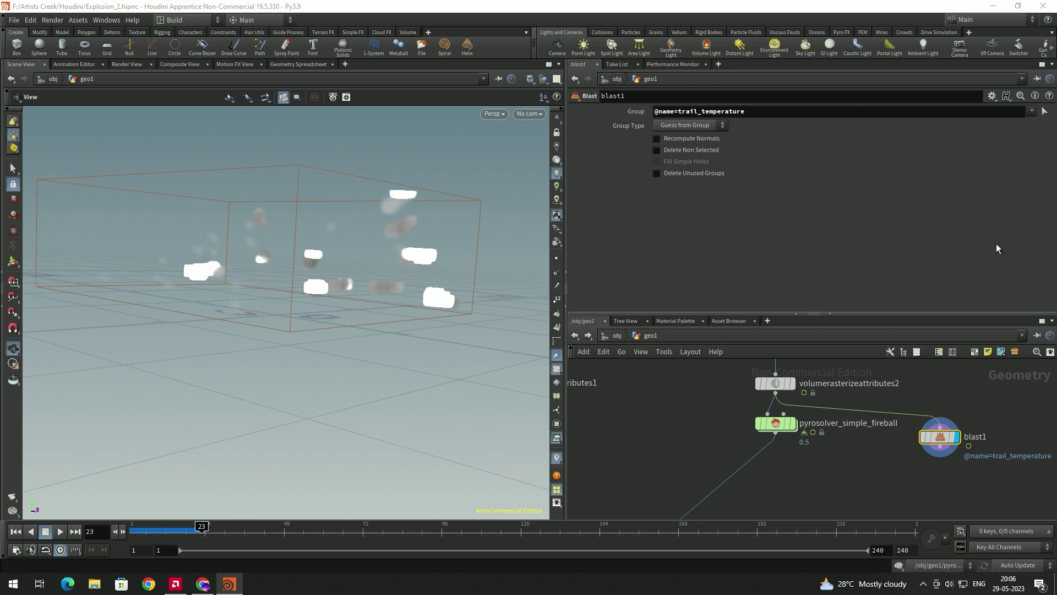
left_click(699, 150)
Disable the Cd, vel, flame and temperature export fields on pyrosolver_simple_fireball, leaving only density.
left_click(774, 423)
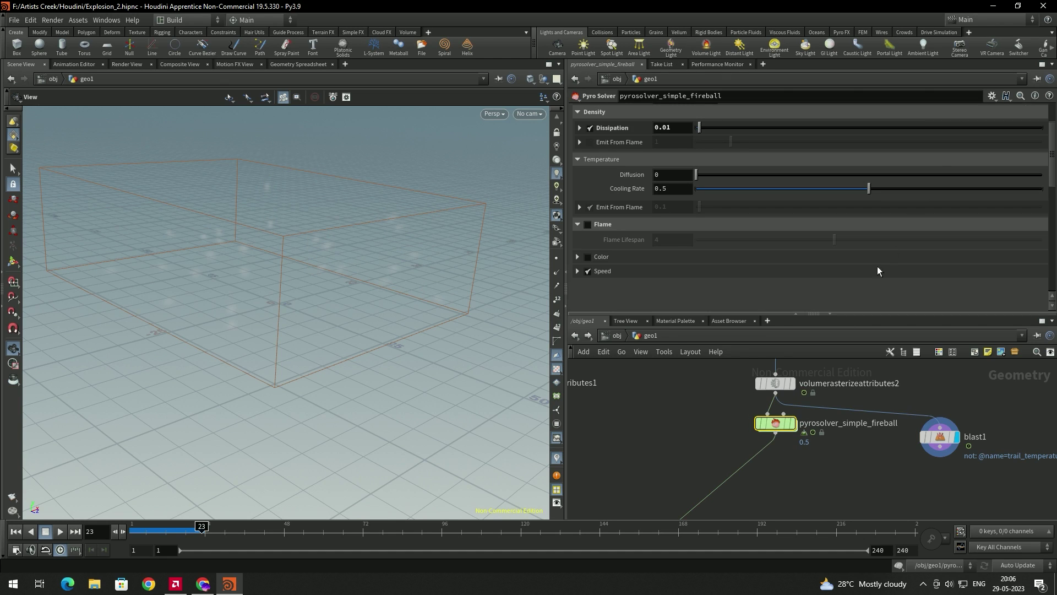
scroll(996, 170, "up", 3)
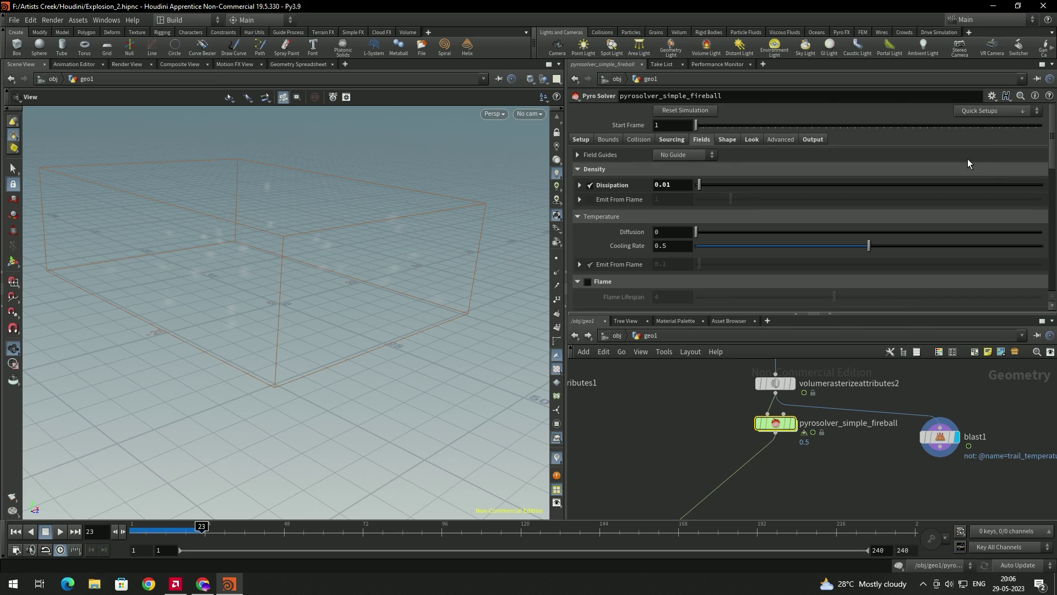
left_click(813, 139)
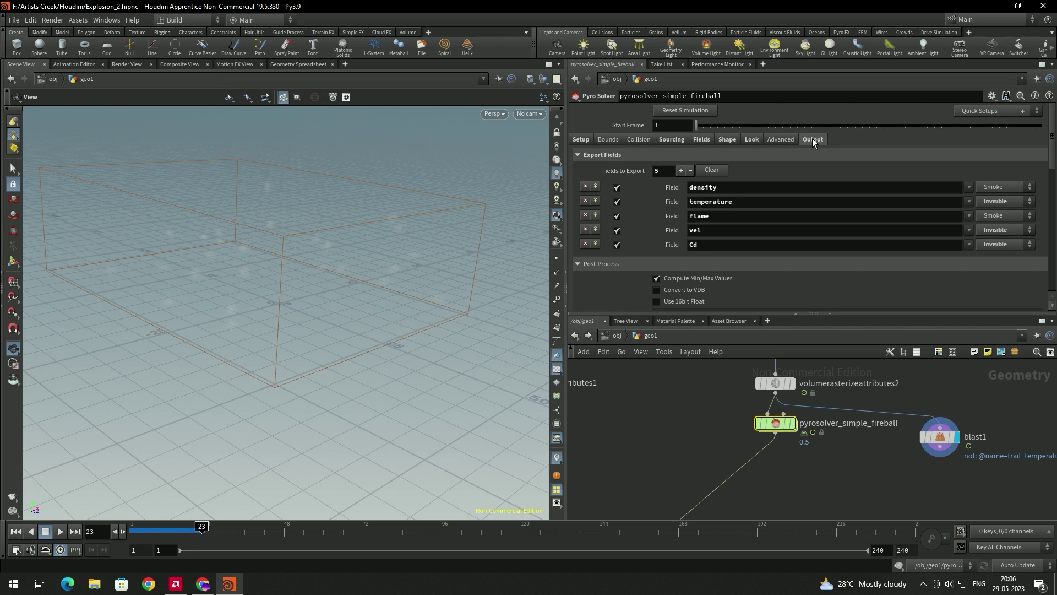
left_click(617, 244)
left_click(617, 230)
left_click(617, 215)
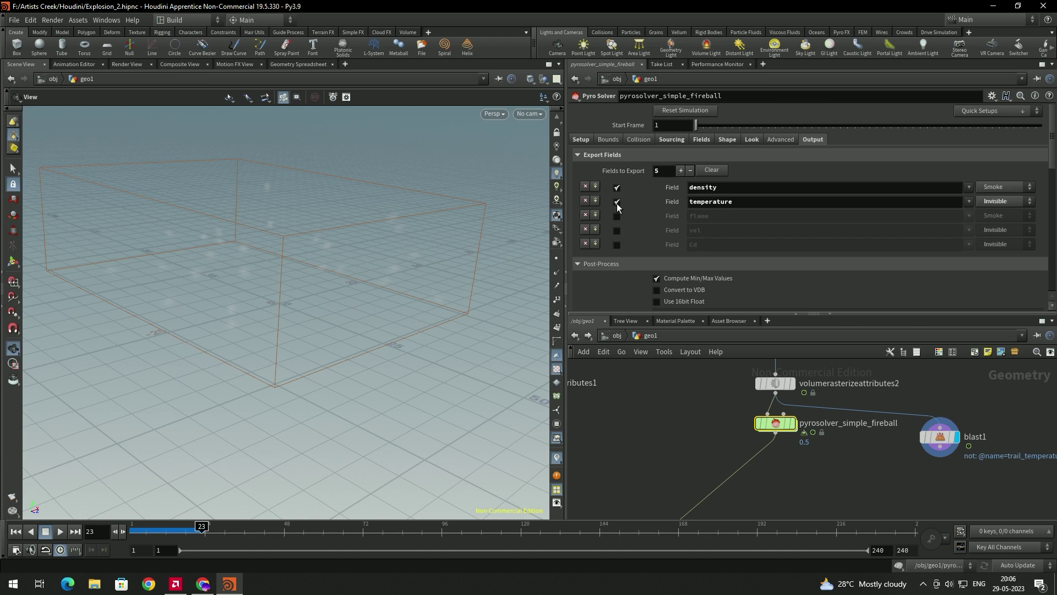
left_click(616, 202)
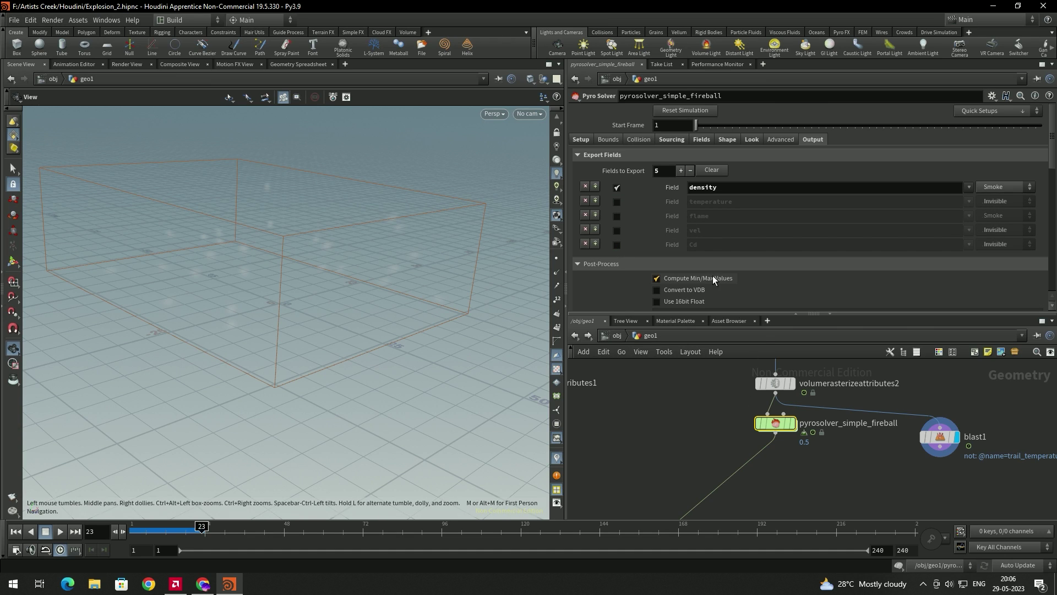
Enable Convert to VDB and Use 16bit Float in the fireball solver's output post-processing.
scroll(682, 276, "down", 1)
left_click(680, 262)
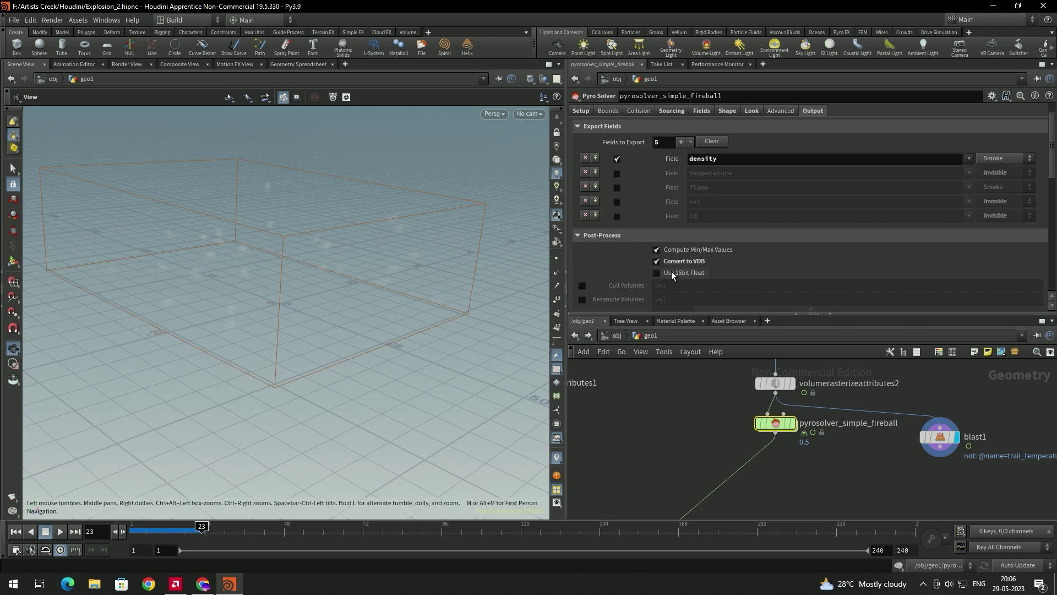
scroll(791, 443, "down", 3)
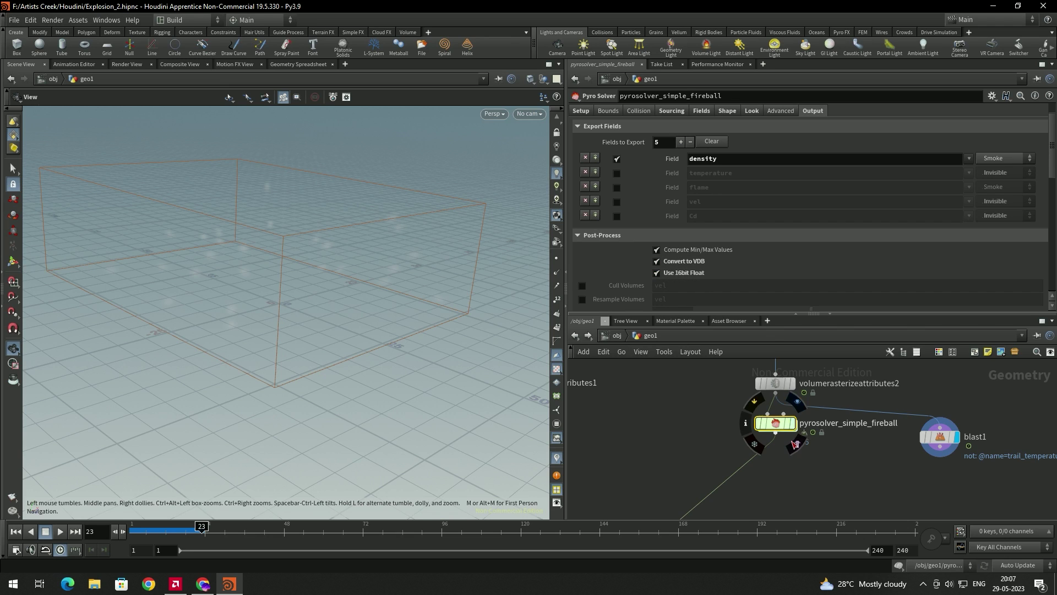
Insert a Merge node between the fireball solver and merge1, connect blast1 to it and display it.
scroll(846, 482, "up", 3)
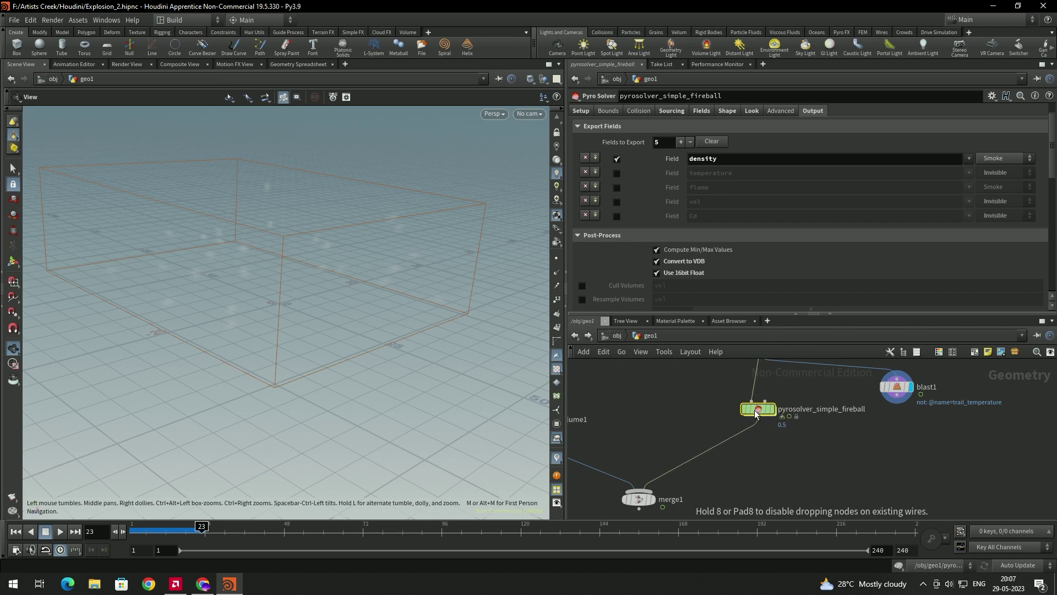
key("Tab")
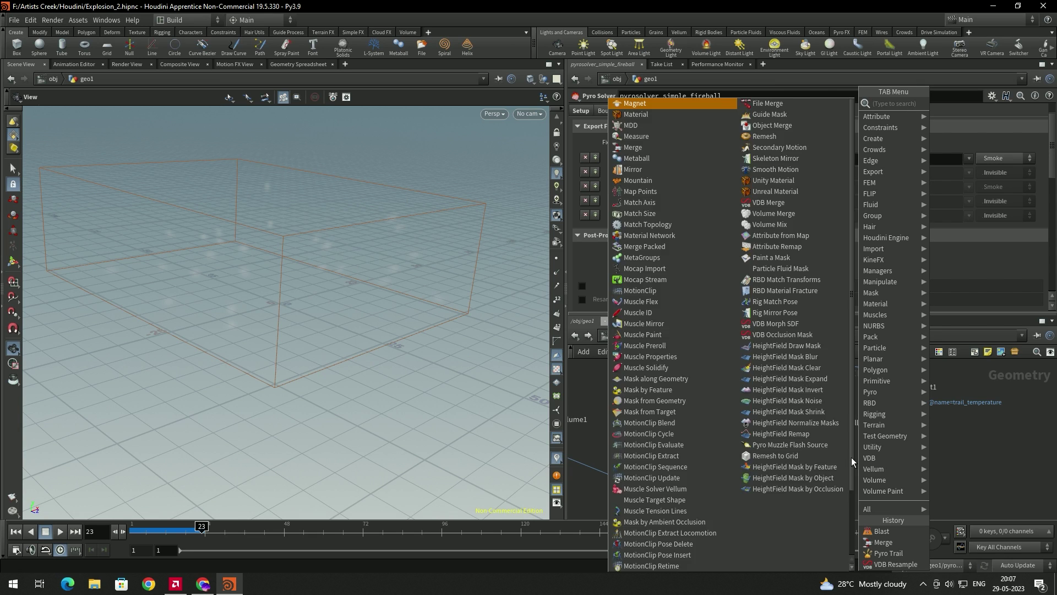
type("mer")
key("Return")
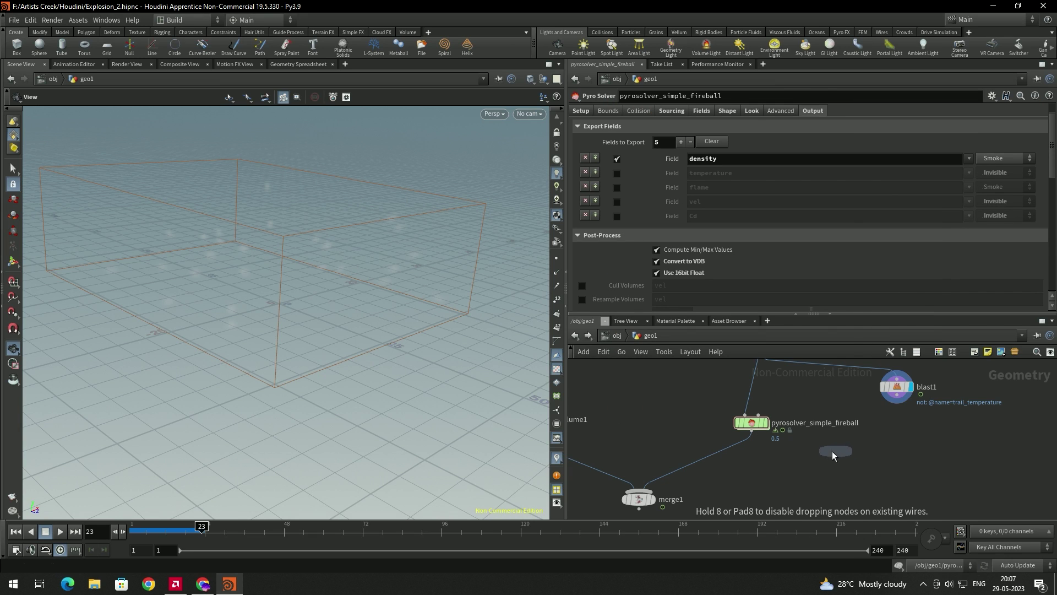
left_click(697, 465)
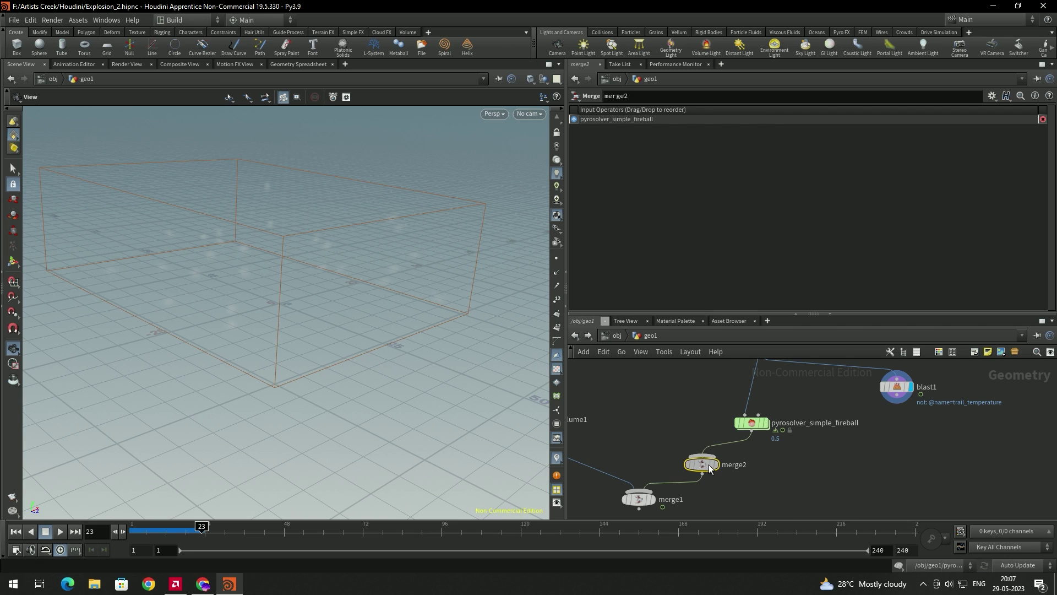
left_click(897, 403)
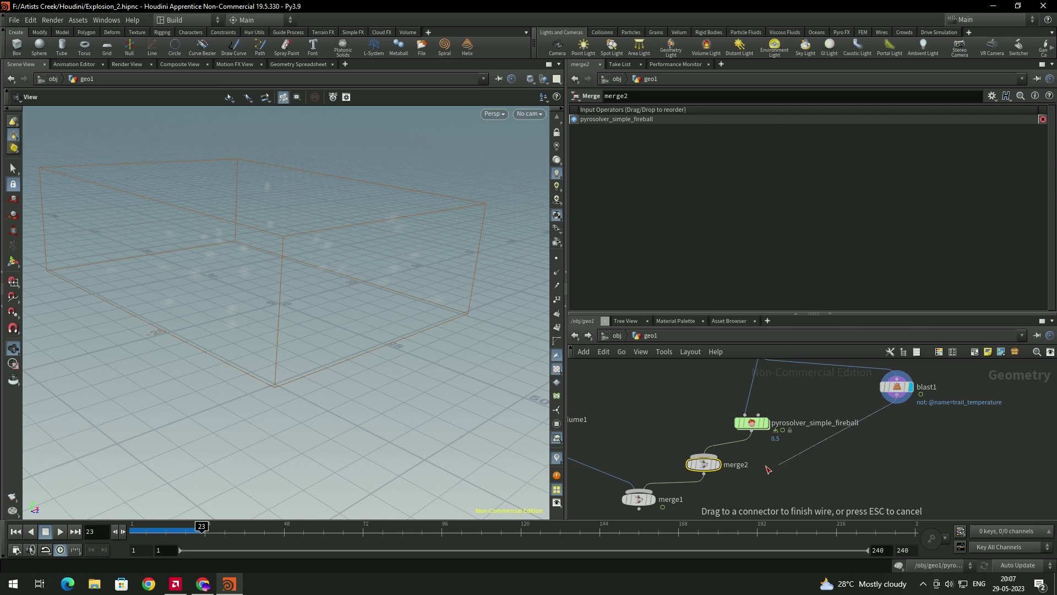
left_click(718, 469)
left_click_drag(716, 468, 802, 475)
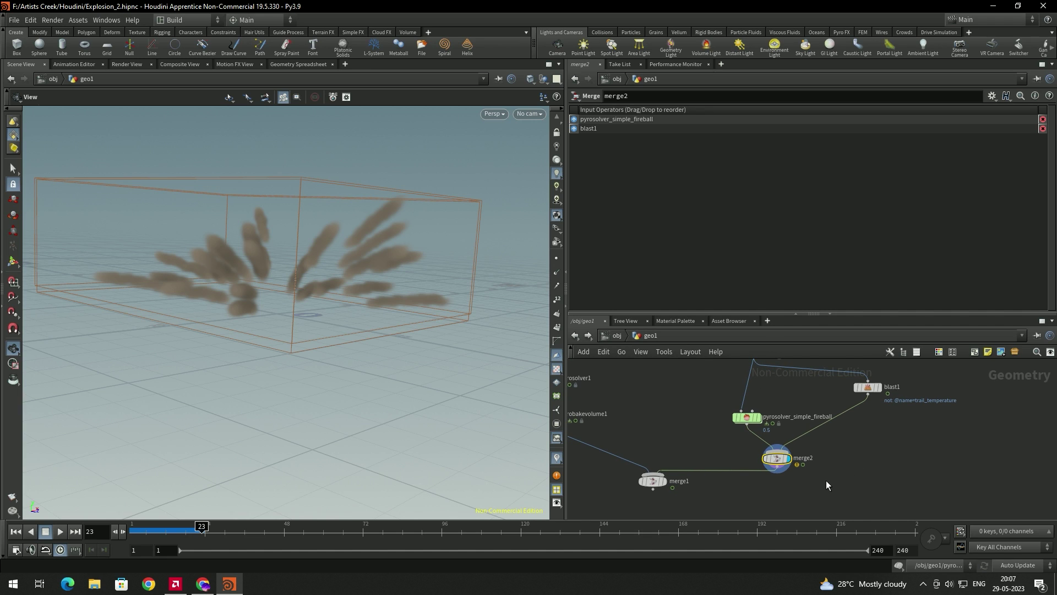
Add a Pyro Bake Volume node below merge2, connect merge2 to it and display it.
key("Tab")
type("pyr")
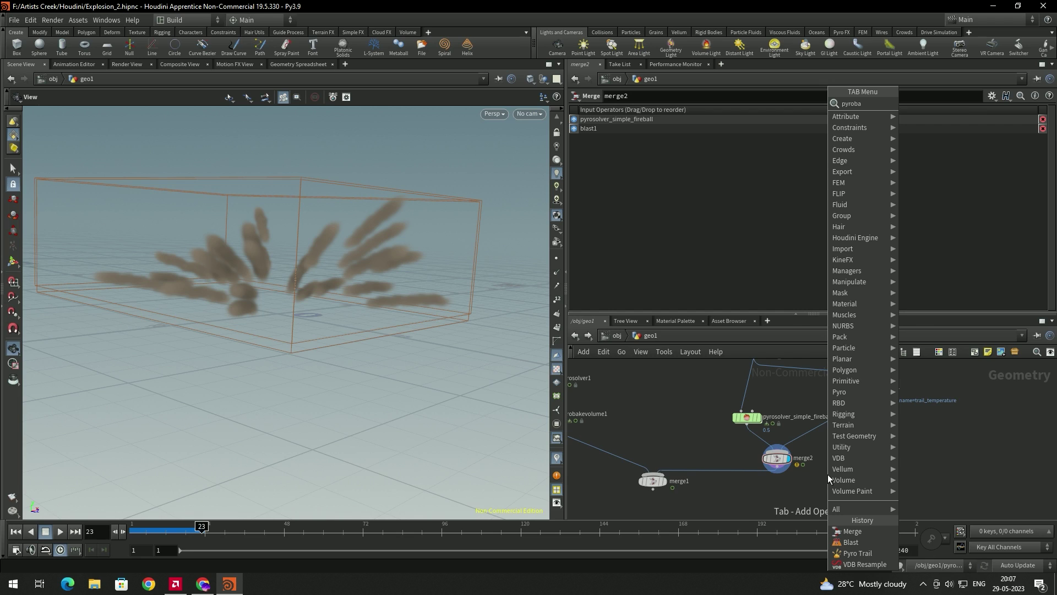
key("Return")
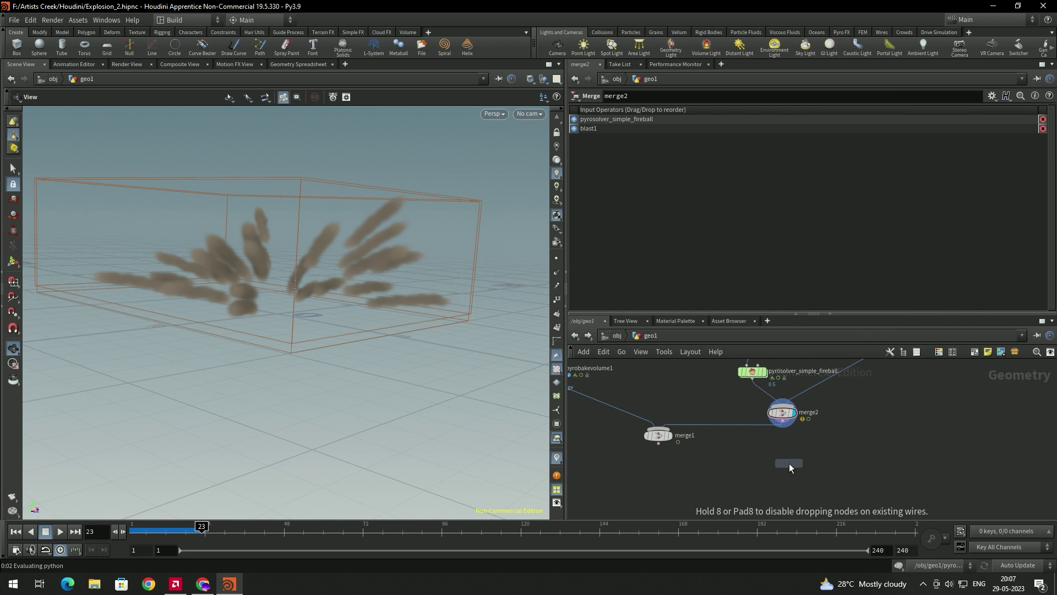
left_click(789, 463)
left_click_drag(787, 428, 791, 461)
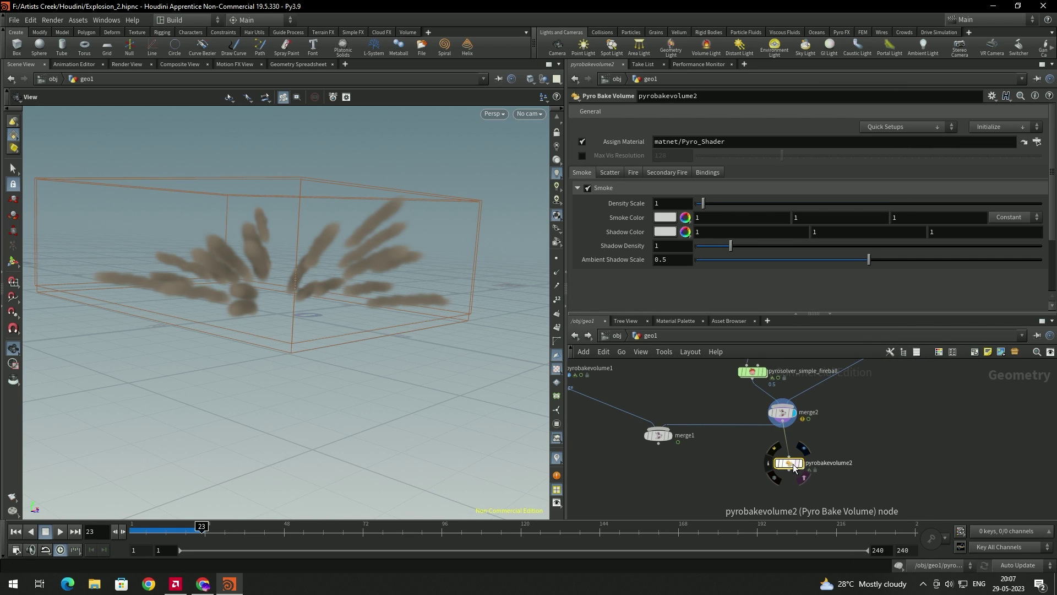
left_click(807, 467)
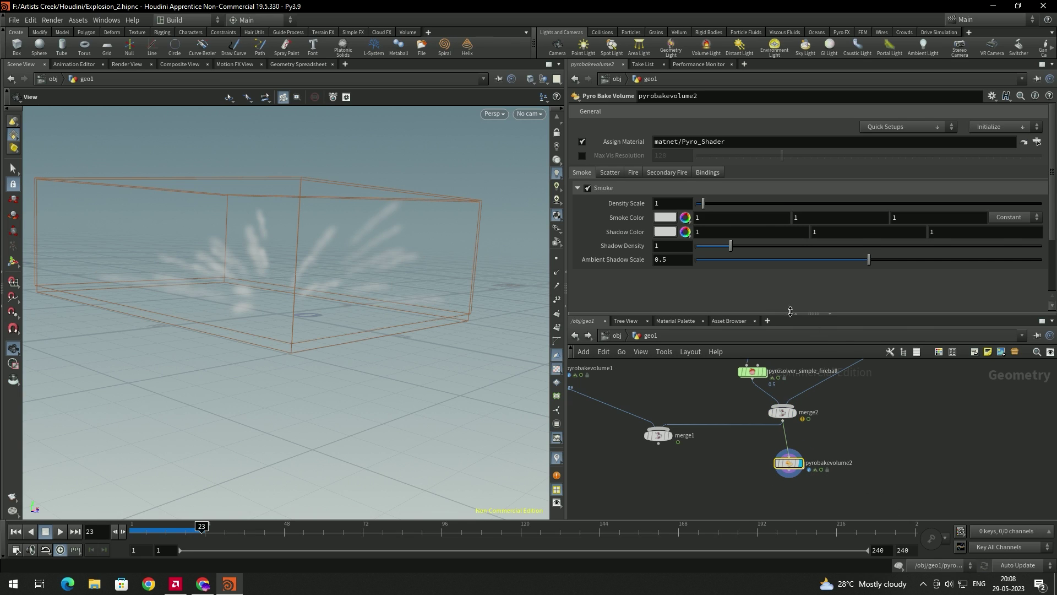
Set the smoke Density Scale of pyrobakevolume2 to 50.
left_click(661, 203)
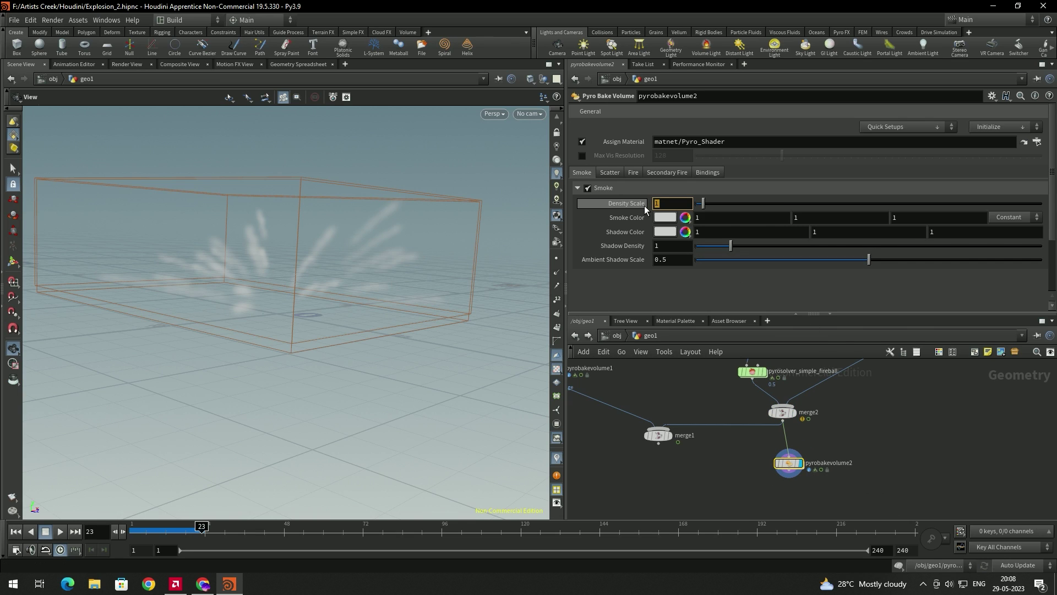
type("50")
key("Return")
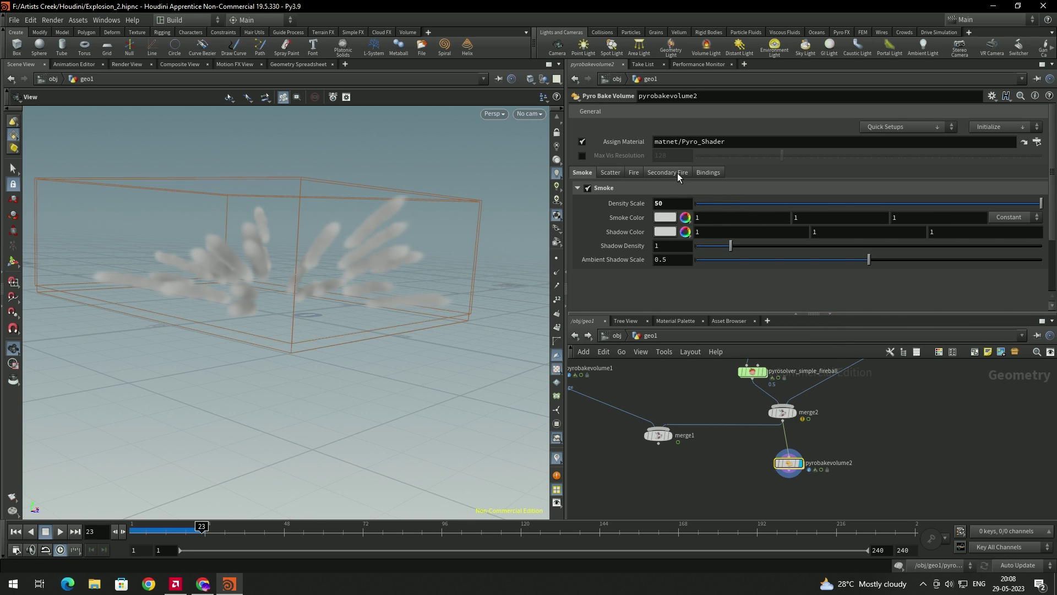
Enable the secondary fire on pyrobakevolume2 and raise its Fire intensity to about 397.
left_click(634, 173)
left_click(664, 173)
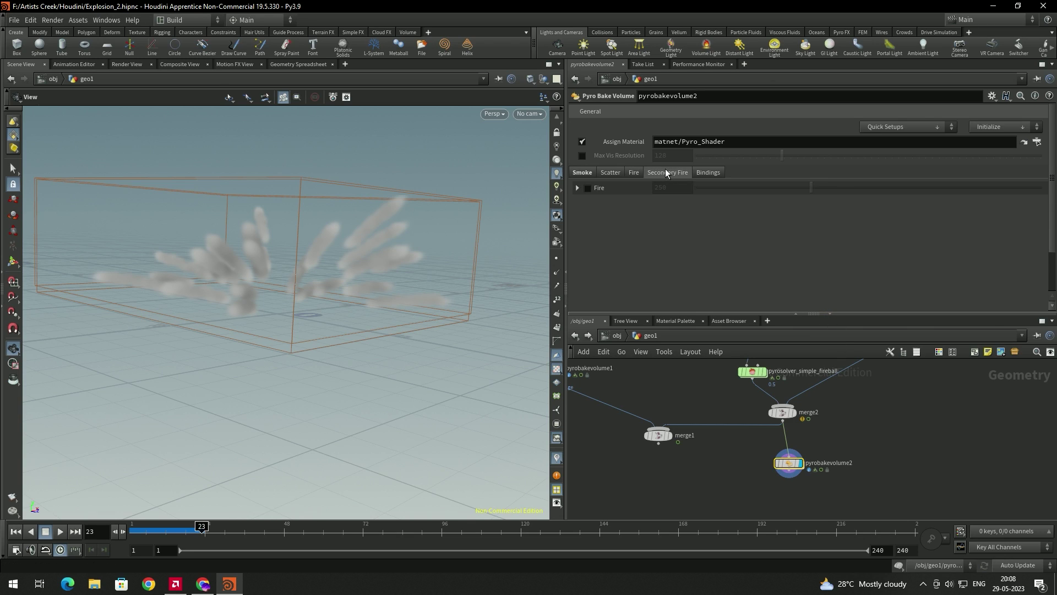
left_click(588, 188)
left_click_drag(474, 235, 514, 213)
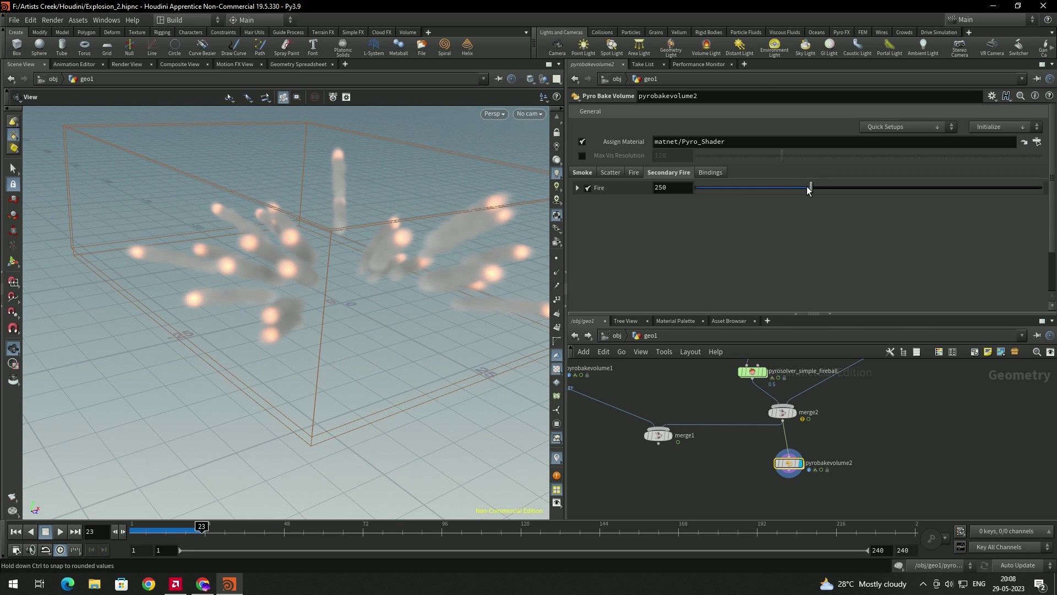
left_click_drag(841, 192, 880, 190)
left_click_drag(407, 258, 380, 253)
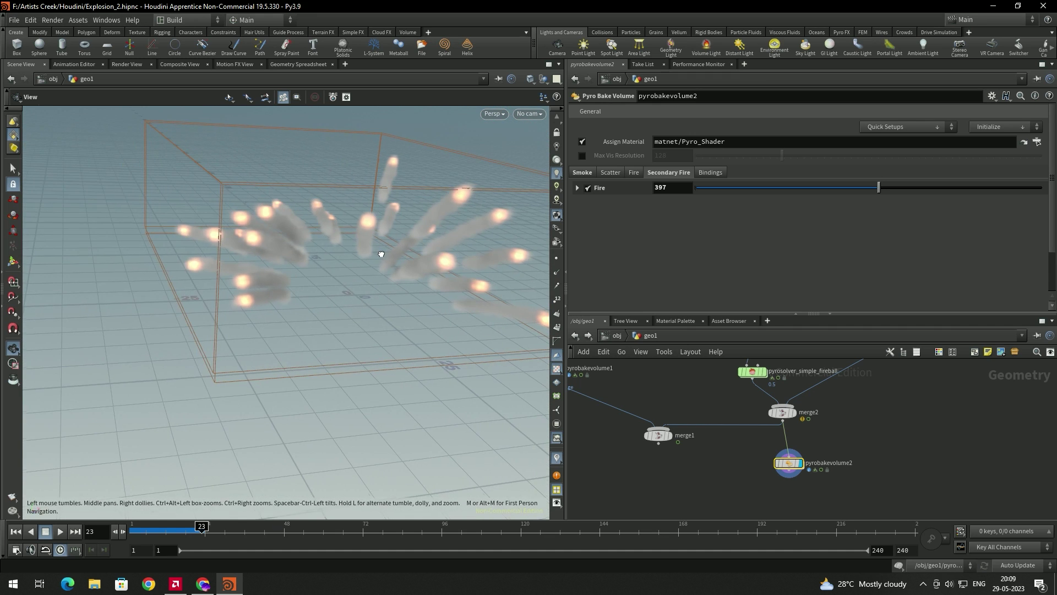
Set the Voxel Size of pyrosolver_simple_fireball to 0.2.
scroll(749, 388, "up", 1)
left_click(752, 368)
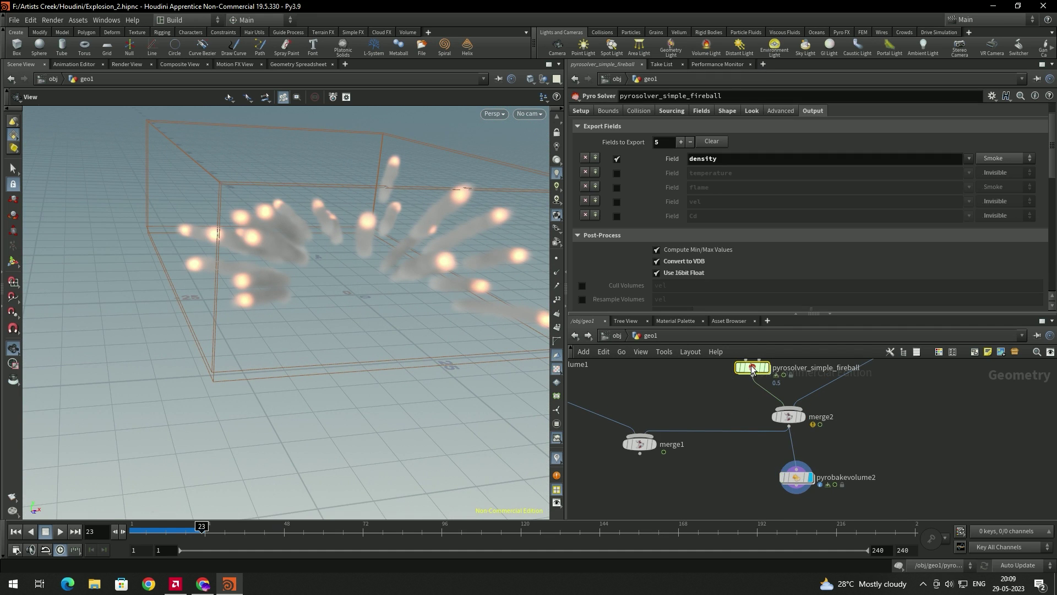
left_click(582, 111)
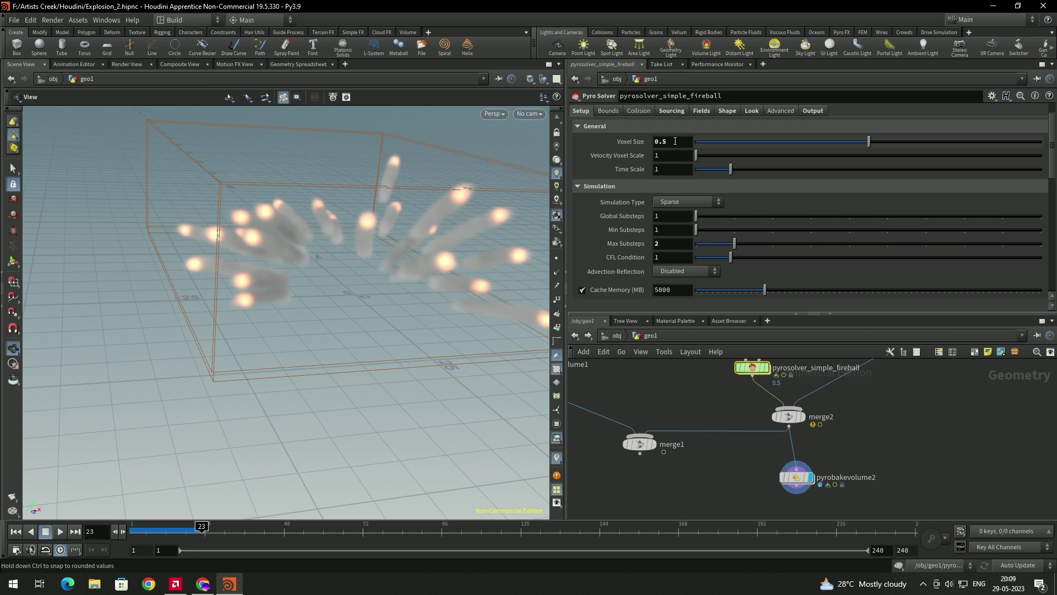
type("0.2")
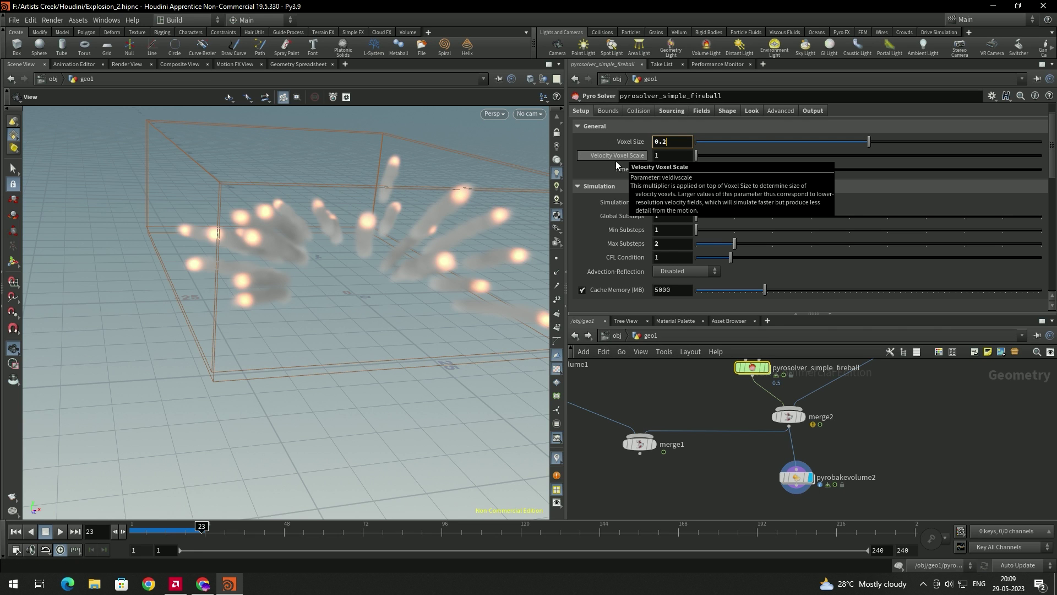
key("Return")
left_click_drag(299, 266, 358, 297)
scroll(385, 304, "down", 3)
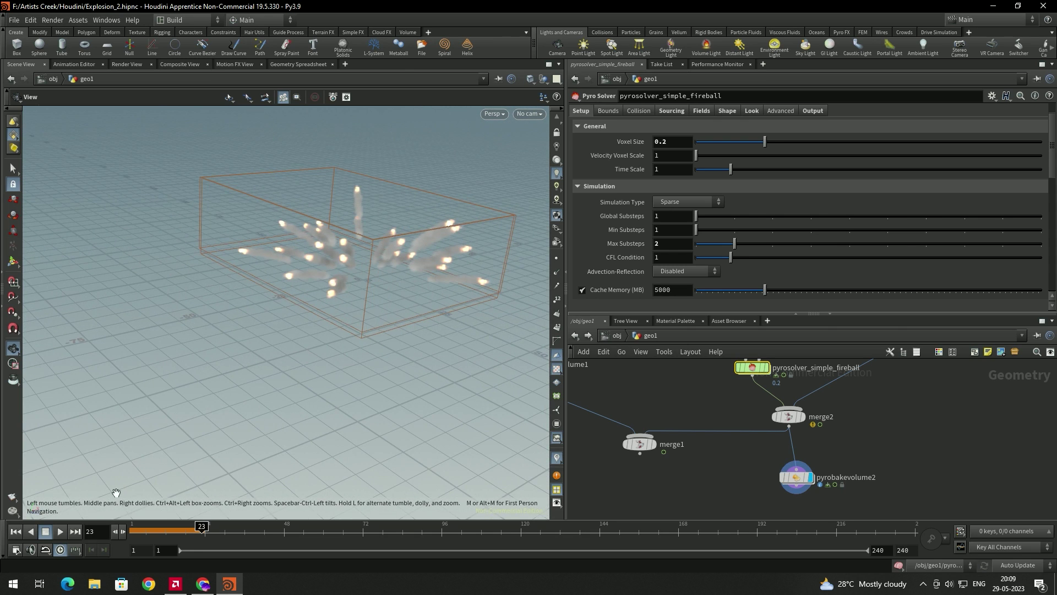
Replay the trail simulation from the first frame and inspect the trails from different angles.
left_click(17, 531)
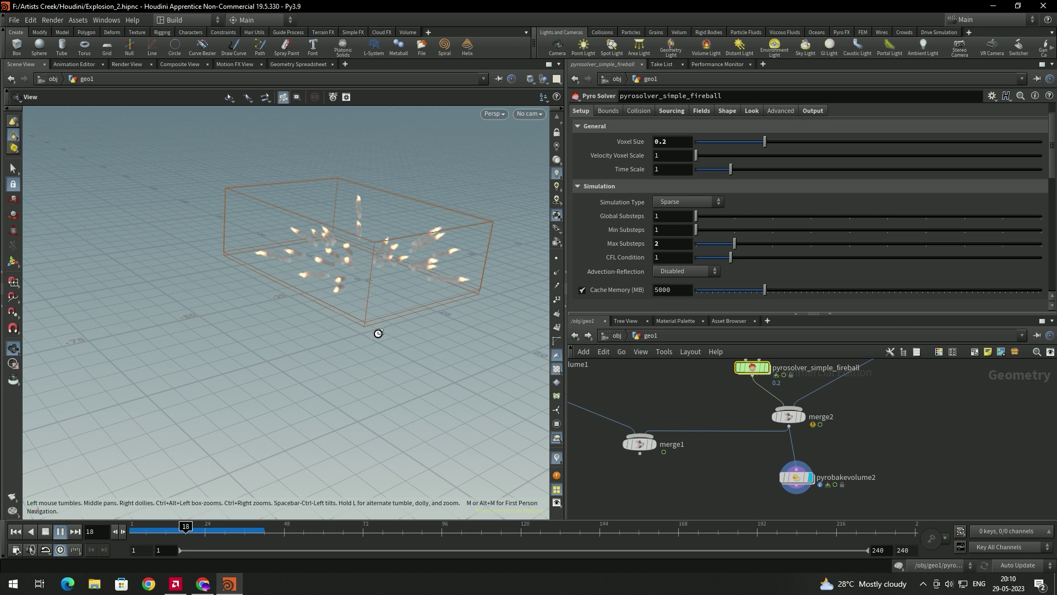
left_click_drag(352, 331, 340, 331)
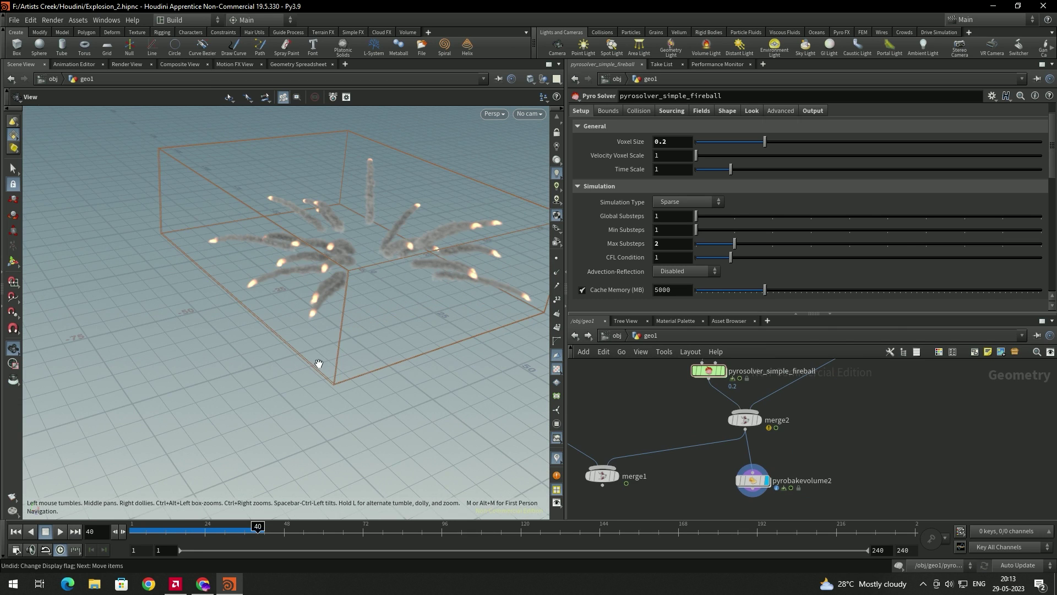
left_click_drag(335, 351, 323, 415)
left_click_drag(359, 384, 393, 324)
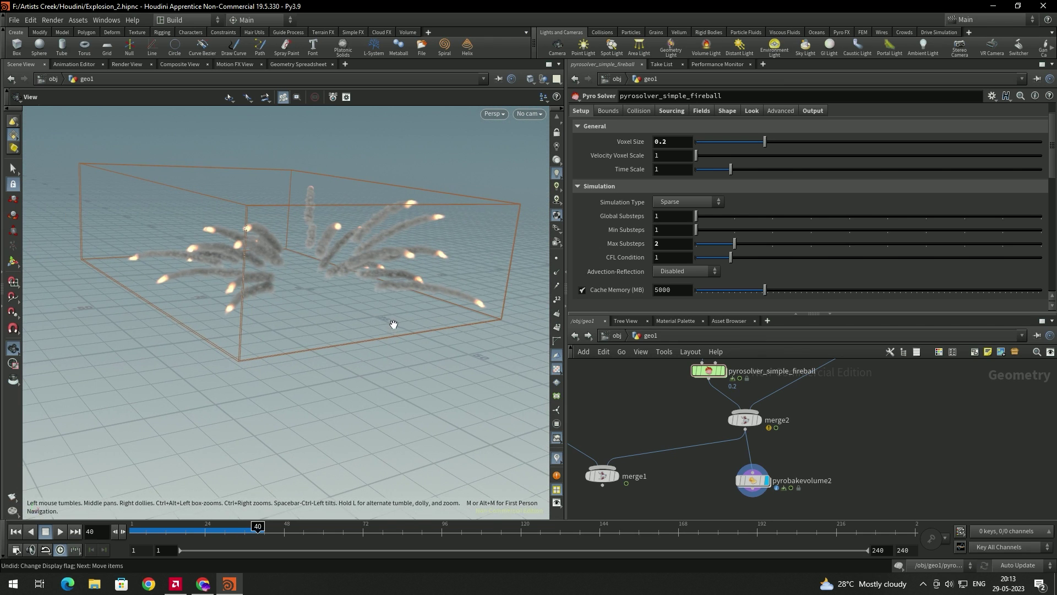
Render a viewport flipbook with end frame 150, review the trails' motion in MPlay, and stop the render.
left_click_drag(210, 446, 242, 366)
left_click(17, 500)
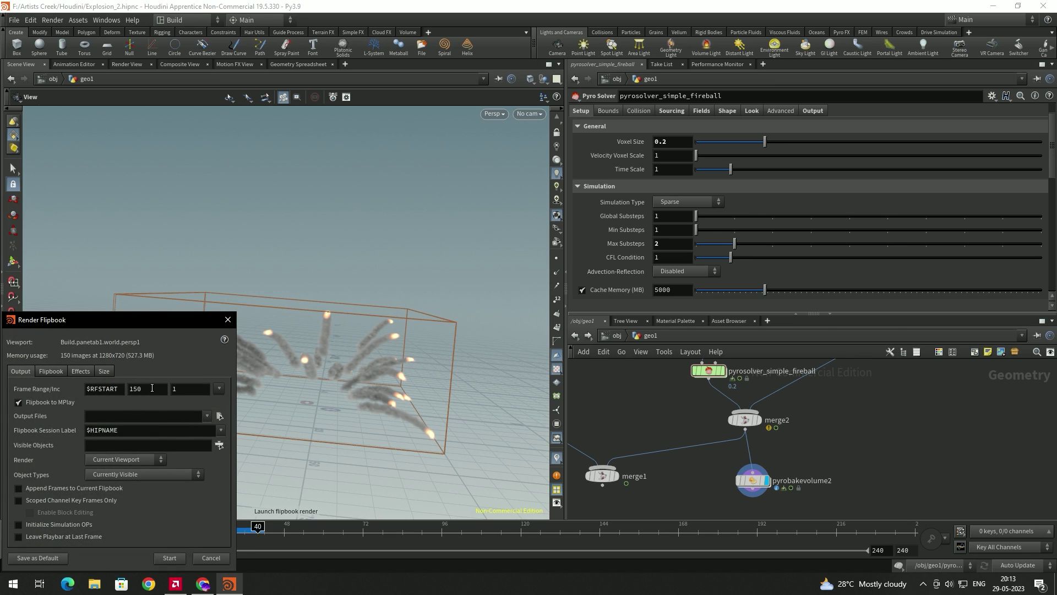
left_click(172, 556)
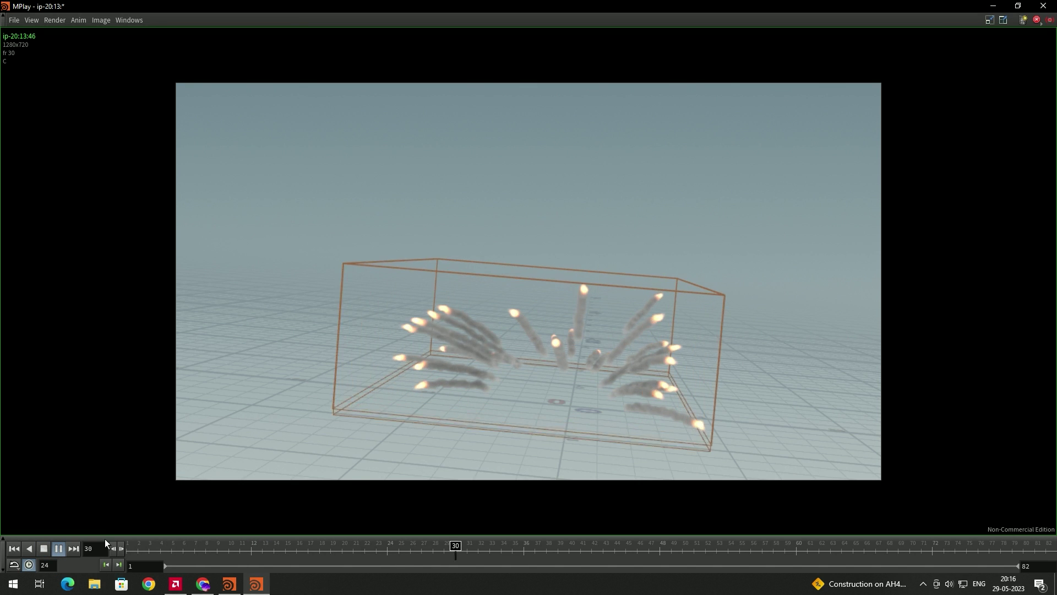
left_click(45, 548)
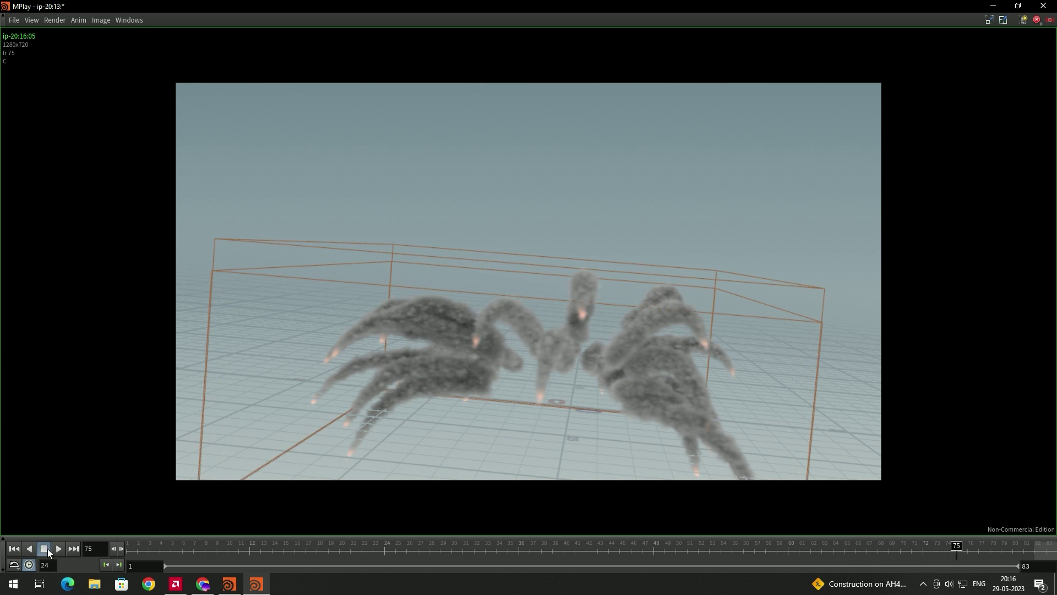
left_click_drag(945, 552, 942, 529)
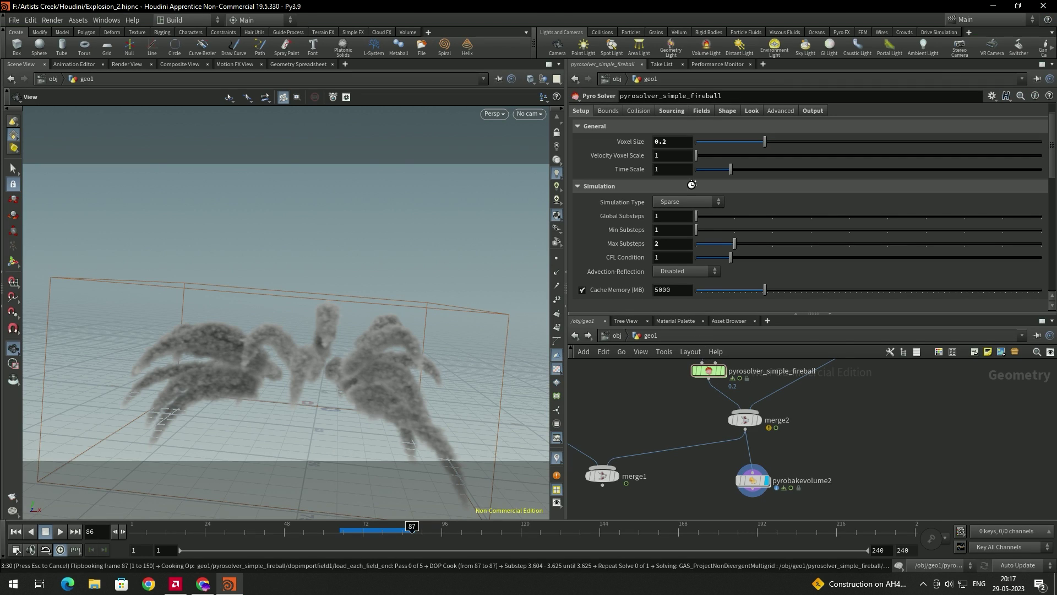
key("Escape")
Set the density source's Operation to Maximum in the fireball solver's sourcing settings.
left_click(671, 110)
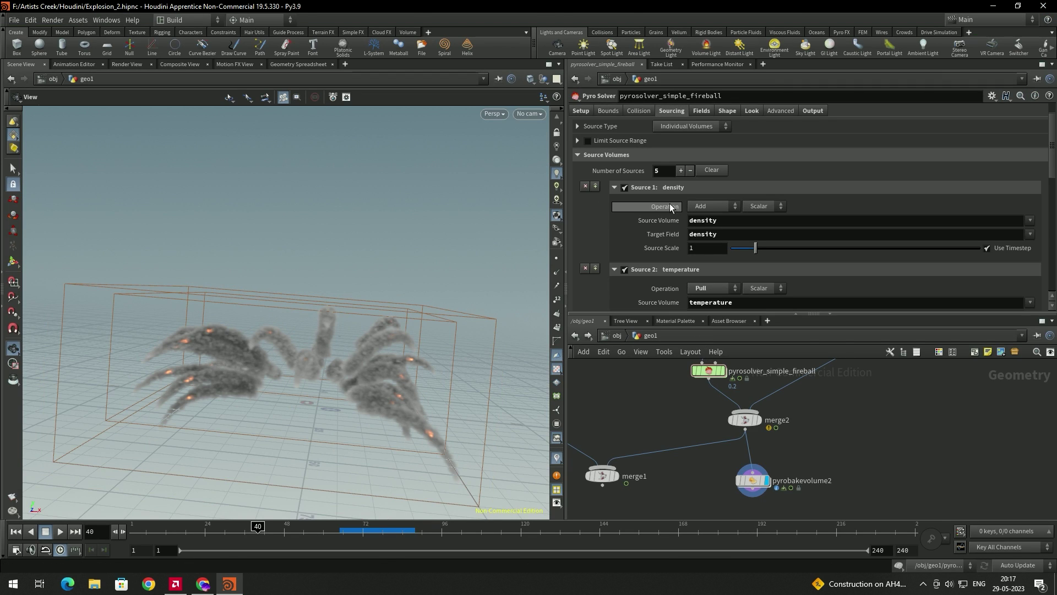
left_click(711, 207)
left_click(710, 273)
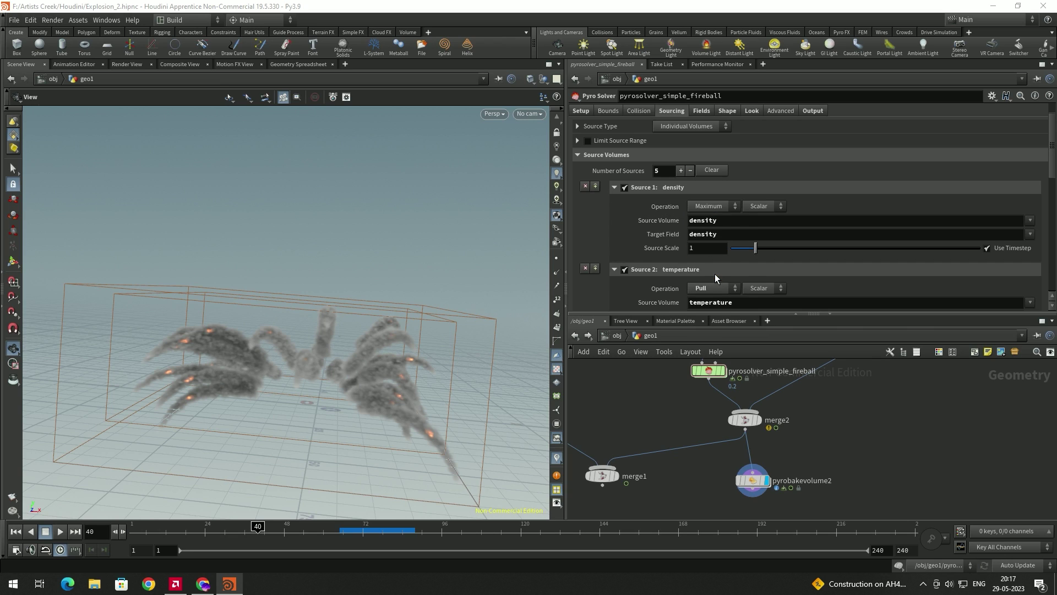